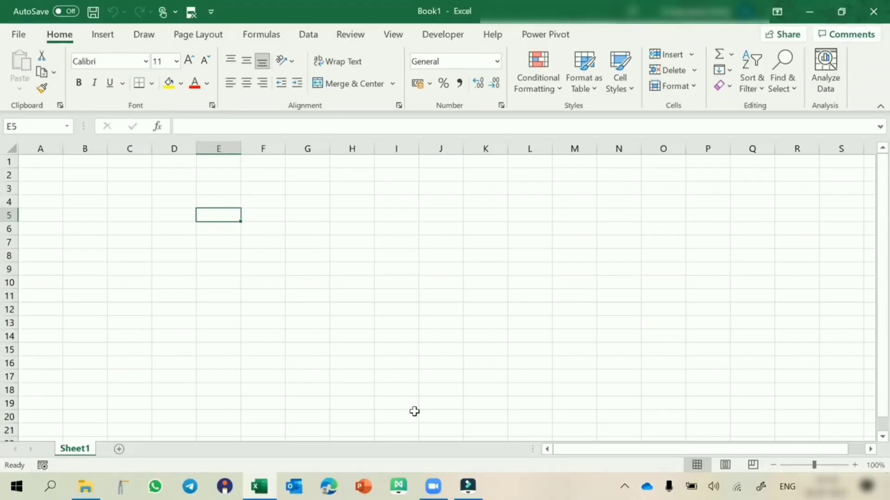
Enter the table headers ID in C2 and Name in B2
{"action": "left_click", "coordinate": [126, 179]}
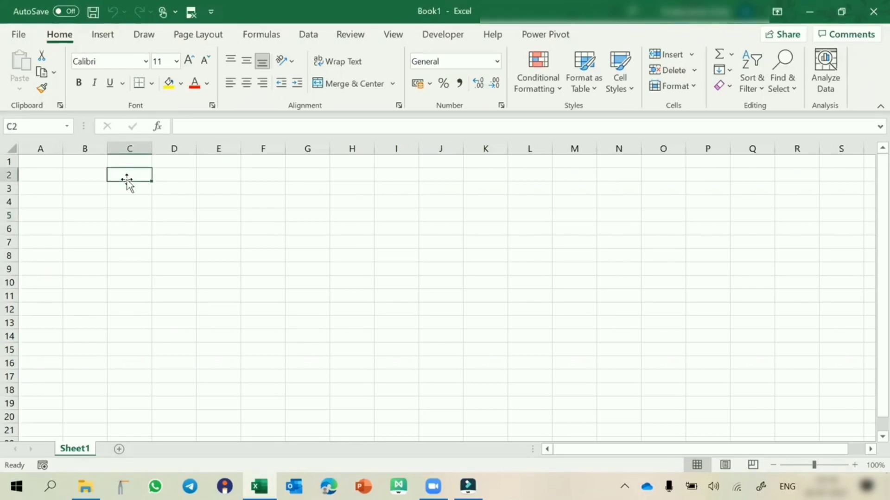
{"action": "type", "text": "ID"}
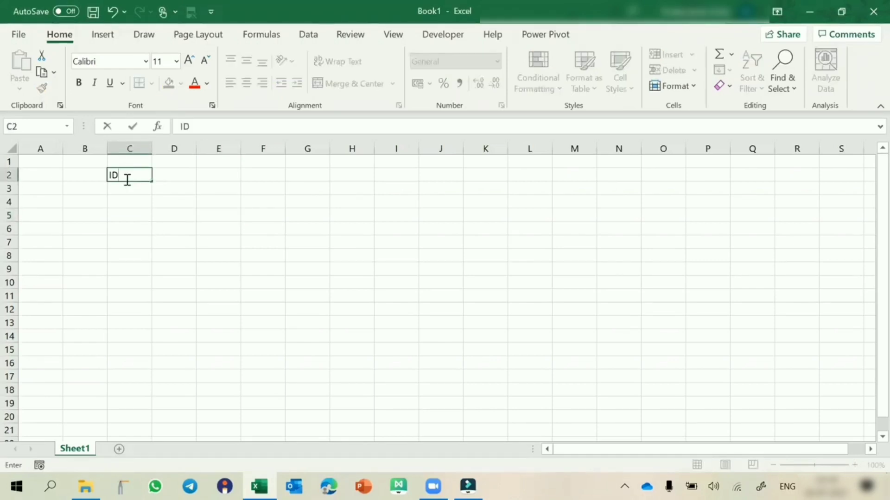
{"action": "key", "text": "Left"}
{"action": "type", "text": "Name"}
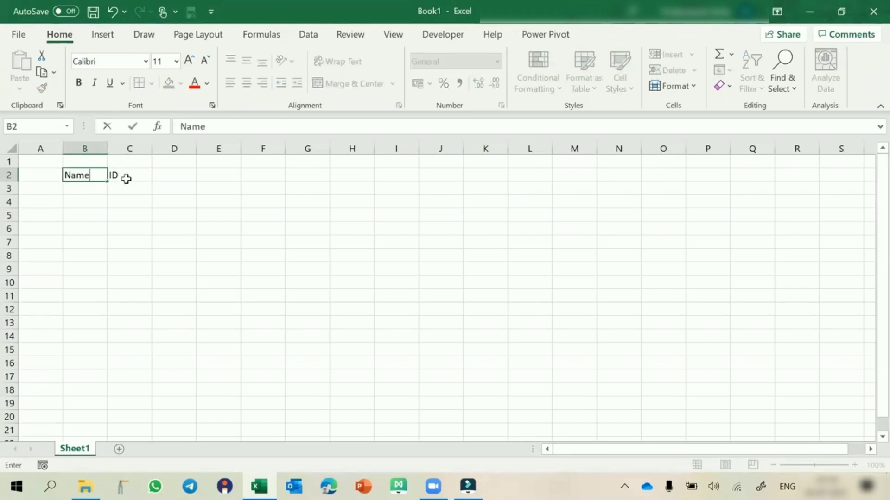
Fill B3:B7 under the Name header with the letters A, B, C, D and E
{"action": "key", "text": "Return"}
{"action": "type", "text": "A "}
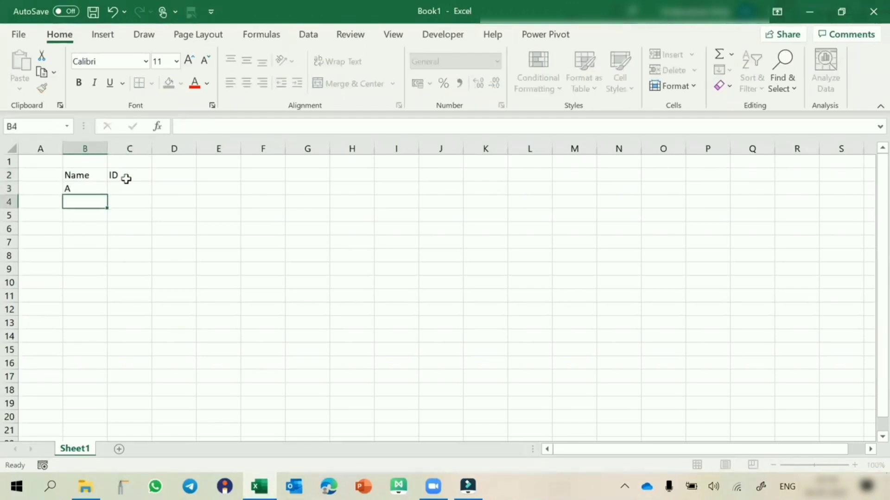
{"action": "type", "text": "B C D E"}
{"action": "key", "text": "Return"}
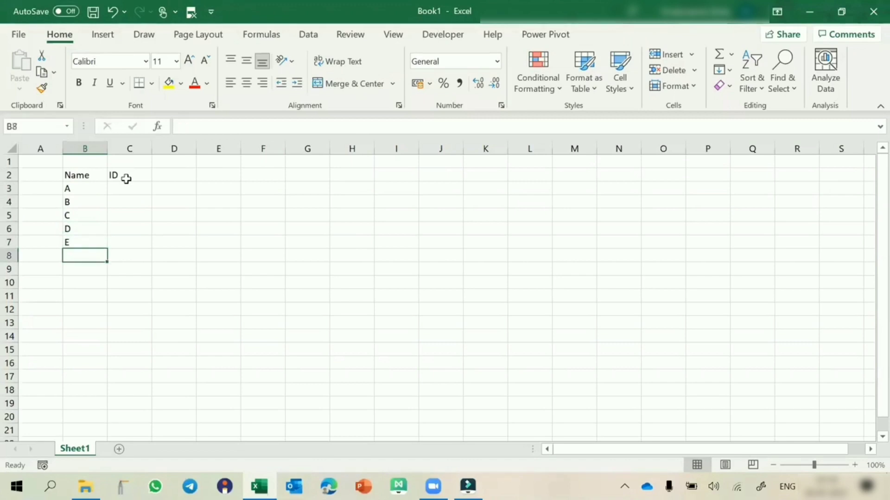
Enter the IDs 1 to 5 in C3:C7 and centre-align column C
{"action": "key", "text": "Up"}
{"action": "key", "text": "Up"}
{"action": "key", "text": "Up"}
{"action": "key", "text": "Up"}
{"action": "key", "text": "Up"}
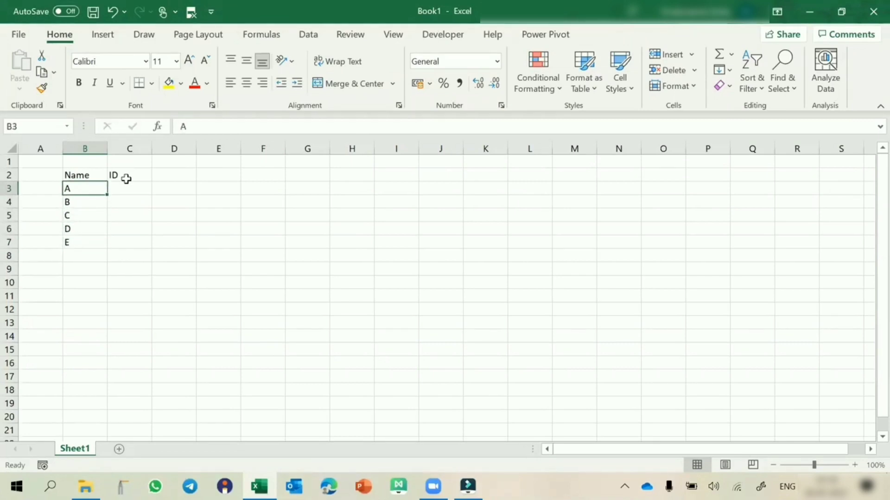
{"action": "left_click", "coordinate": [127, 184]}
{"action": "type", "text": "1"}
{"action": "key", "text": "Return"}
{"action": "type", "text": "2"}
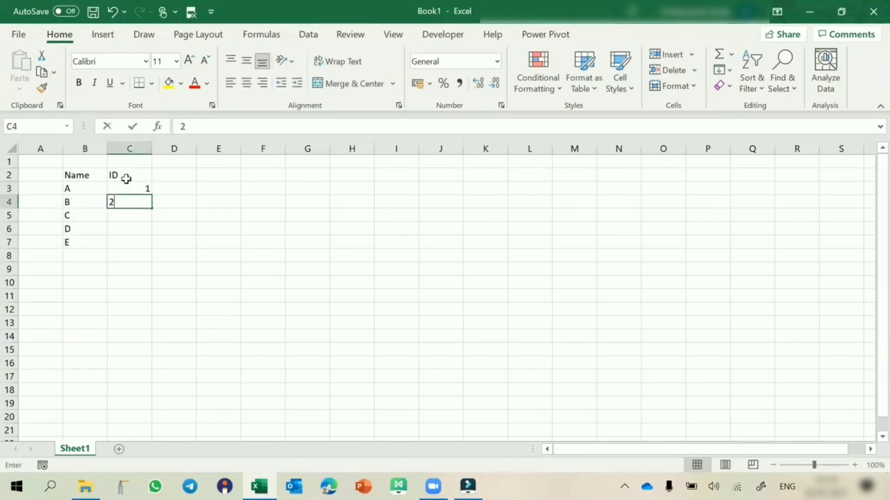
{"action": "key", "text": "Return"}
{"action": "type", "text": "3"}
{"action": "key", "text": "Return"}
{"action": "type", "text": "4"}
{"action": "key", "text": "Return"}
{"action": "type", "text": "5"}
{"action": "key", "text": "Return"}
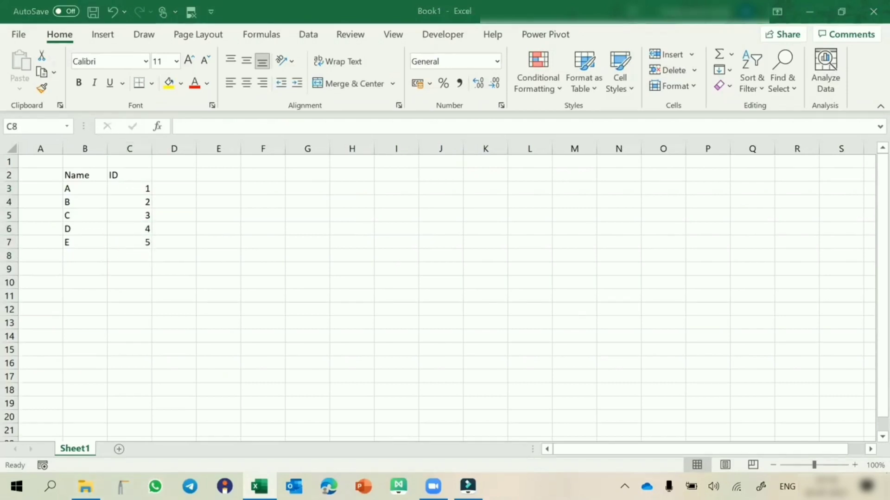
{"action": "left_click", "coordinate": [120, 145]}
{"action": "left_click", "coordinate": [247, 84]}
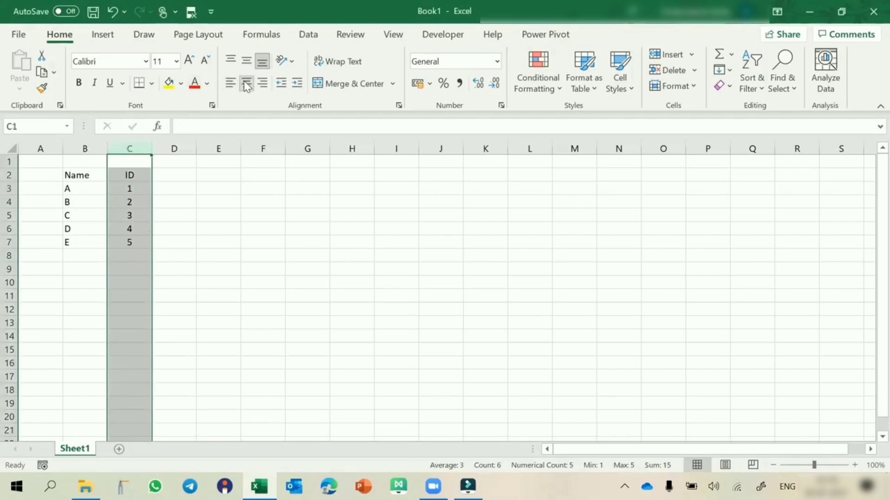
Start a lookup list with the header ID in H2 and the values 1, 3 and 5 in H3:H5
{"action": "left_click", "coordinate": [353, 176]}
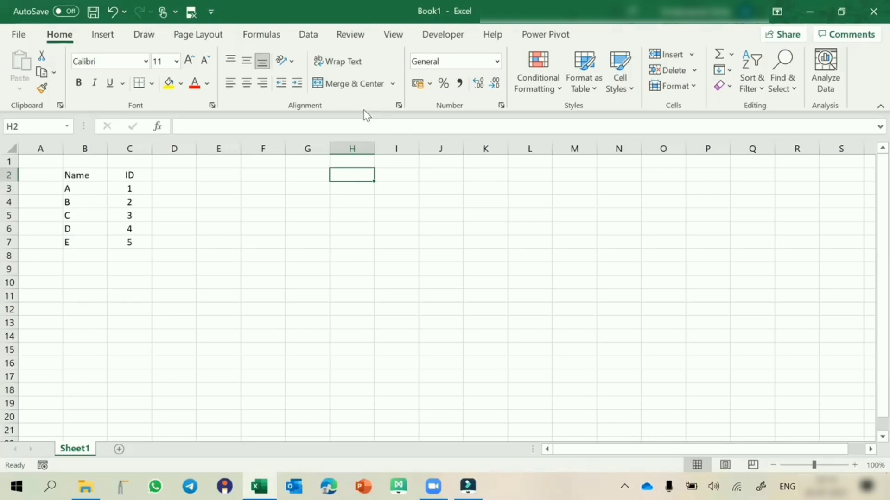
{"action": "type", "text": "id"}
{"action": "key", "text": "BackSpace"}
{"action": "key", "text": "BackSpace"}
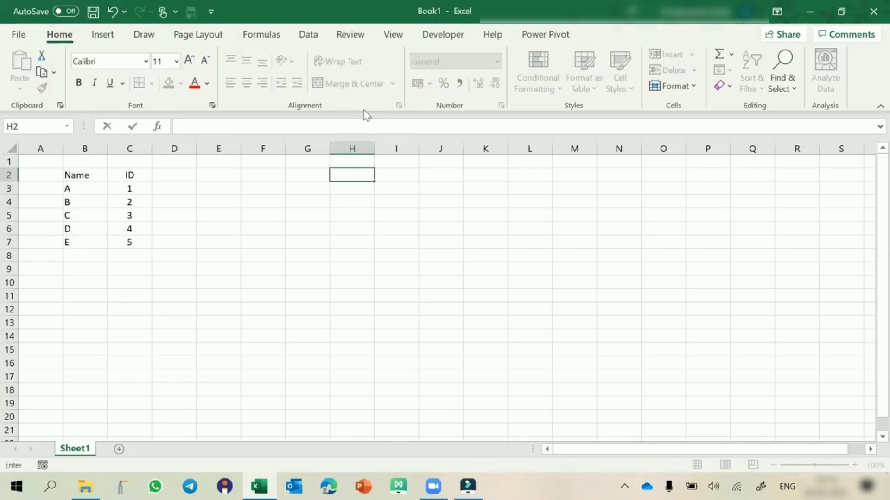
{"action": "type", "text": "ID"}
{"action": "key", "text": "Return"}
{"action": "type", "text": "1"}
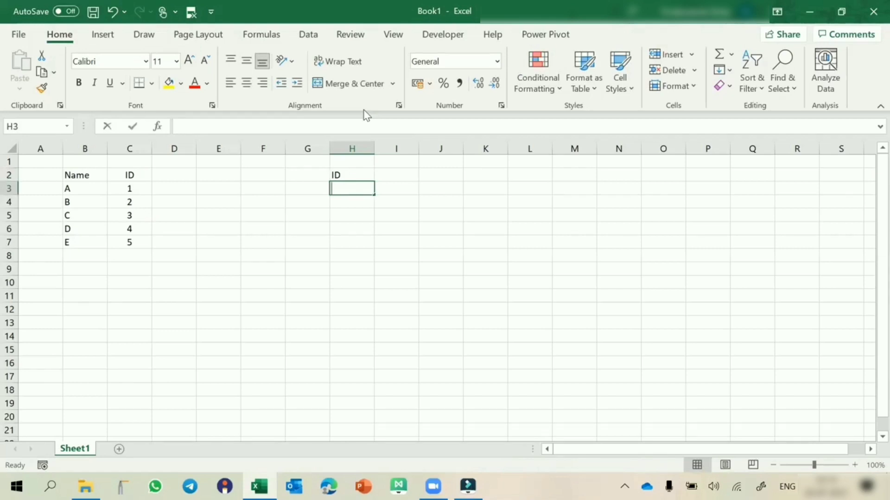
{"action": "key", "text": "Return"}
{"action": "type", "text": "3"}
{"action": "key", "text": "Return"}
{"action": "type", "text": "5"}
{"action": "key", "text": "Return"}
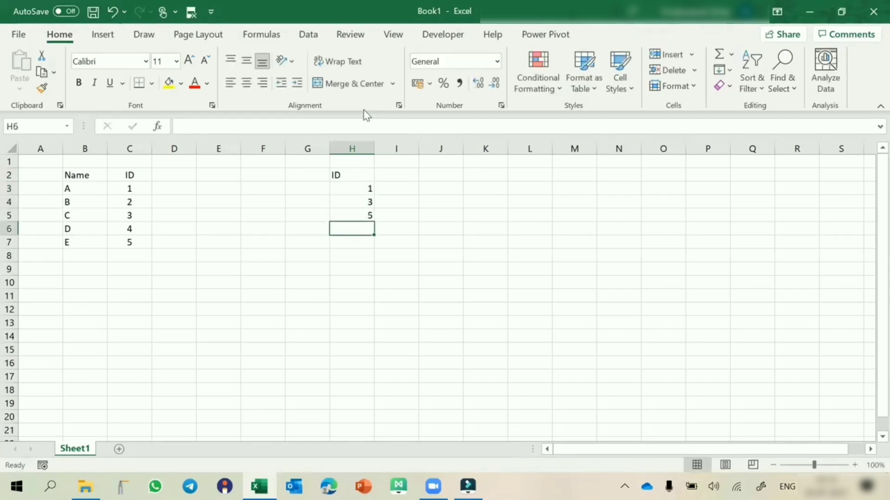
Centre-align the lookup ID list in H2:H5
{"action": "key", "text": "Up"}
{"action": "key", "text": "Up"}
{"action": "key", "text": "Up"}
{"action": "key", "text": "Up"}
{"action": "left_click_drag", "start_coordinate": [349, 173], "coordinate": [343, 219]}
{"action": "left_click", "coordinate": [246, 83]}
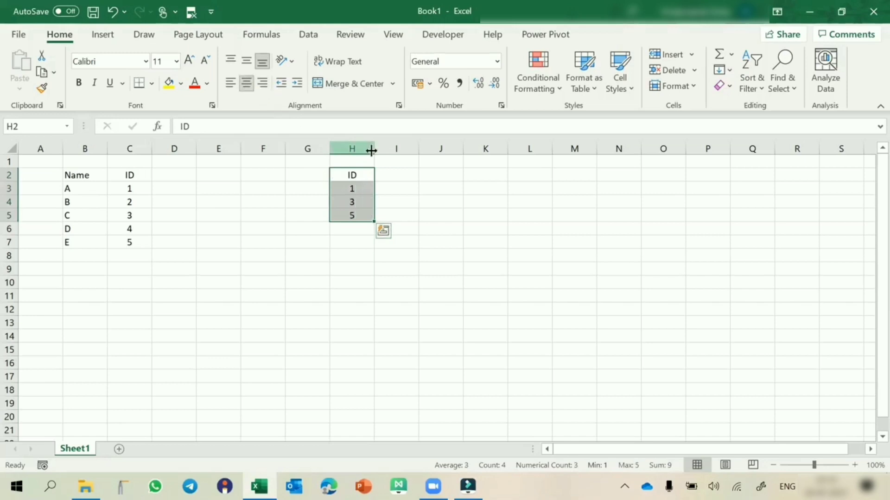
Add the header Name in I2 beside the lookup ID list
{"action": "left_click", "coordinate": [394, 173]}
{"action": "type", "text": "Name"}
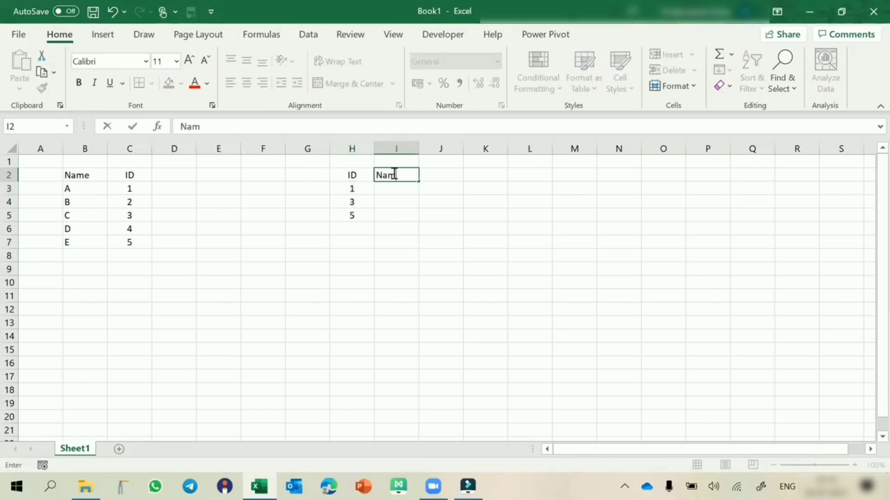
{"action": "key", "text": "Return"}
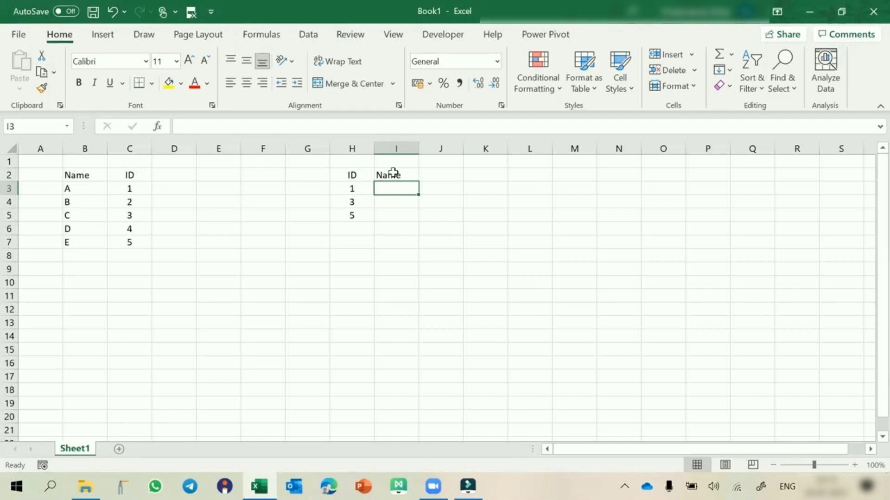
In E11, reference B2:C7, convert the reference to its literal array constant, and store it as text with a leading apostrophe
{"action": "left_click", "coordinate": [226, 293]}
{"action": "type", "text": "="}
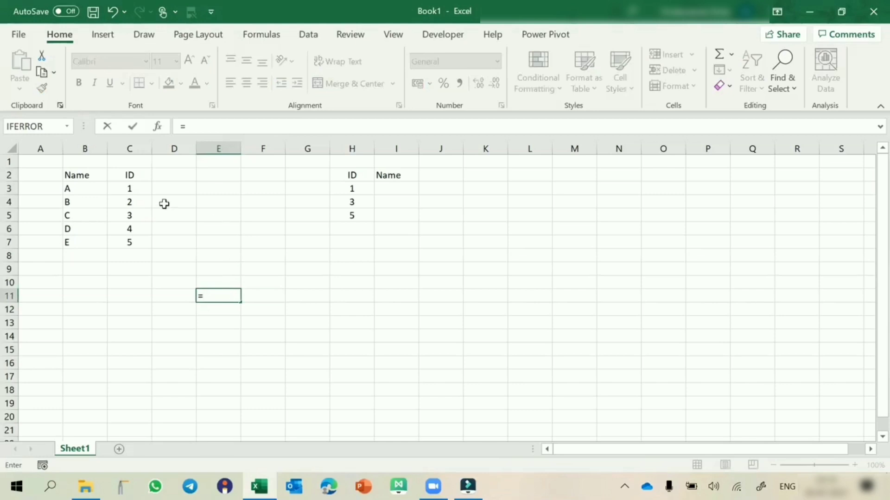
{"action": "left_click", "coordinate": [76, 177]}
{"action": "left_click_drag", "start_coordinate": [75, 177], "coordinate": [126, 242]}
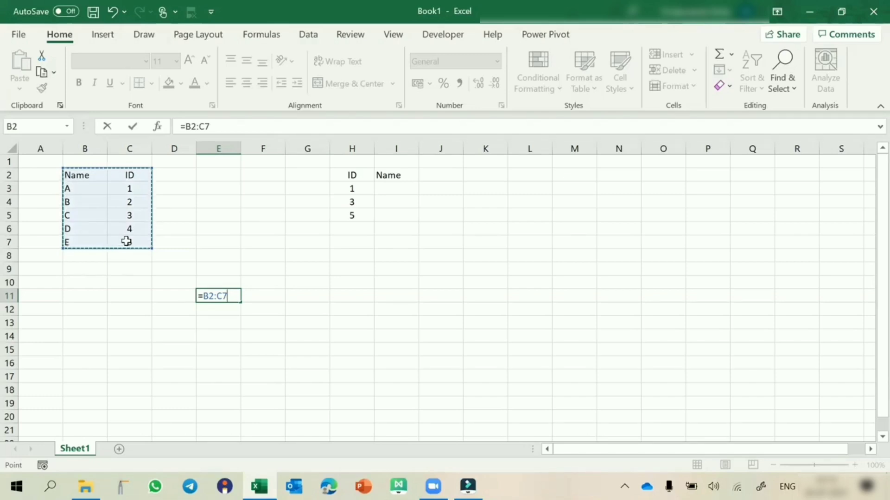
{"action": "key", "text": "F9"}
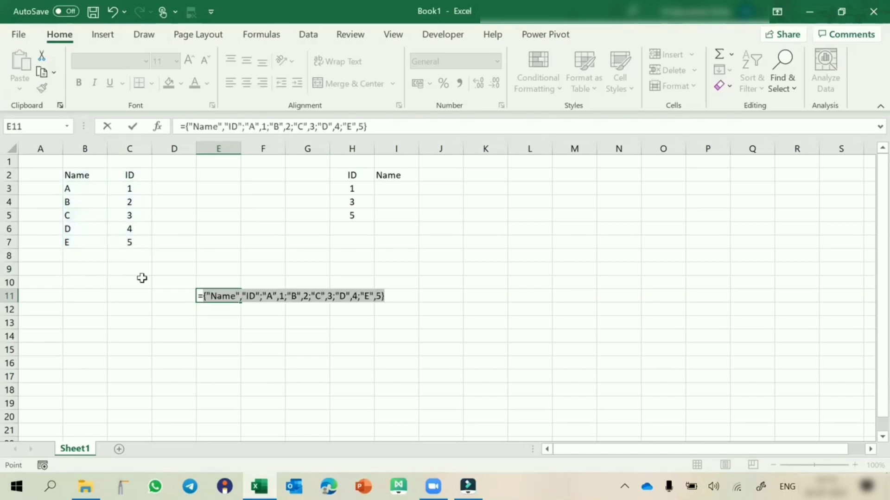
{"action": "left_click", "coordinate": [199, 297]}
{"action": "type", "text": "'"}
{"action": "key", "text": "Return"}
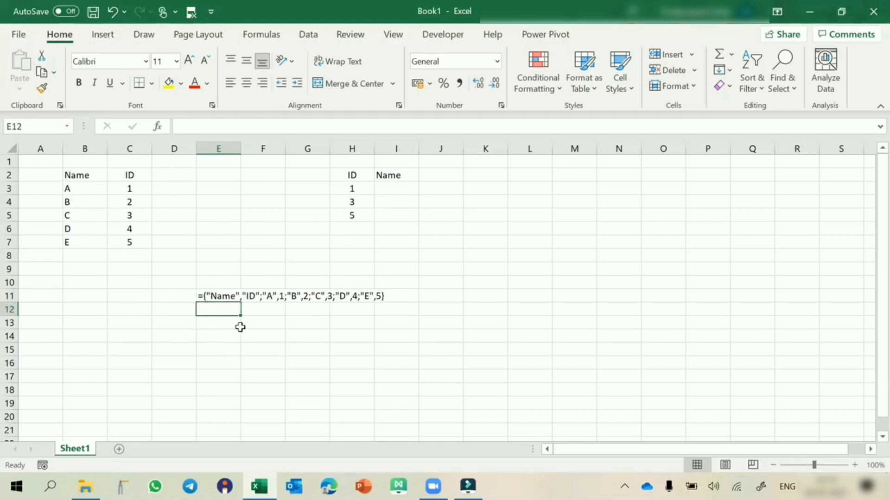
Start a VLOOKUP formula in I3 with $H3 as the column-locked lookup value
{"action": "left_click", "coordinate": [393, 186]}
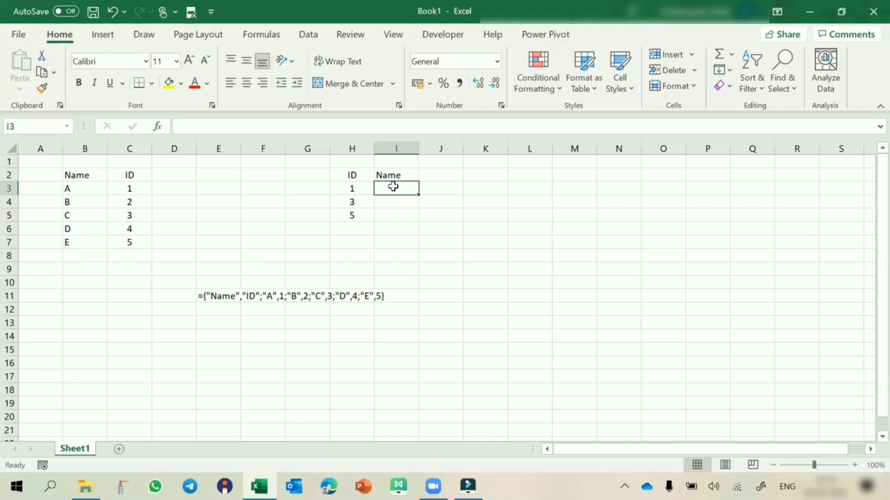
{"action": "type", "text": "="}
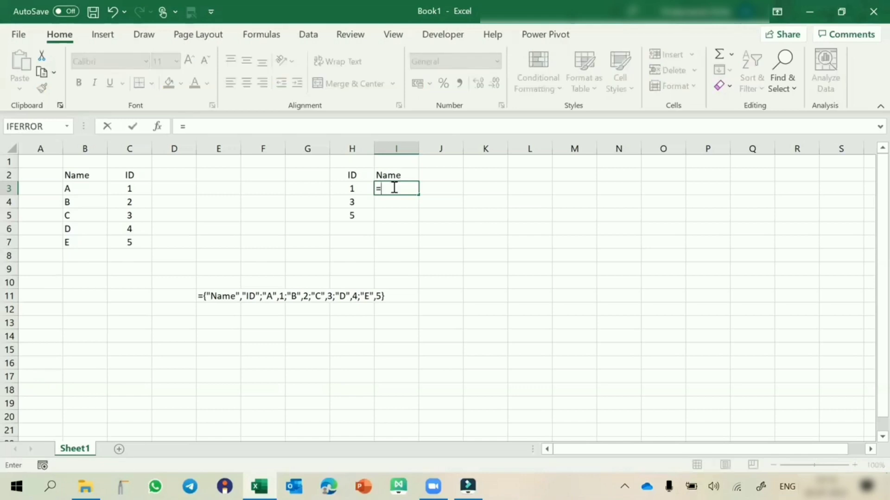
{"action": "type", "text": "vlo"}
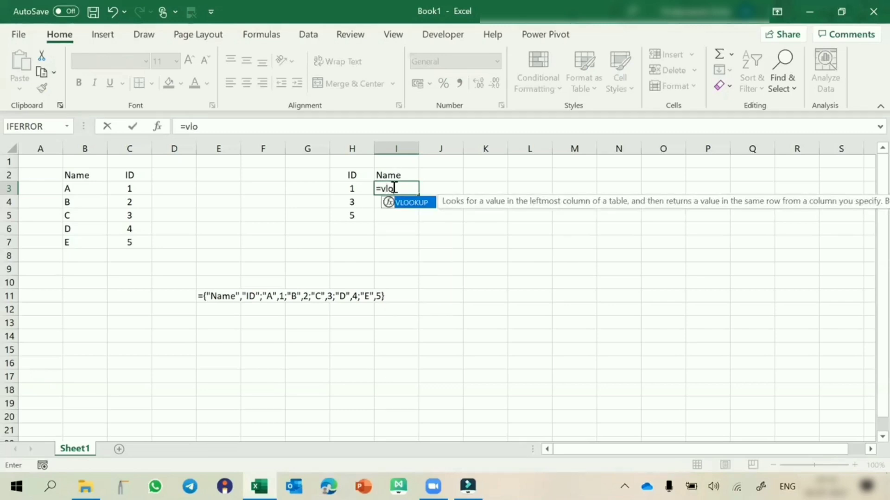
{"action": "key", "text": "Tab"}
{"action": "left_click", "coordinate": [347, 189]}
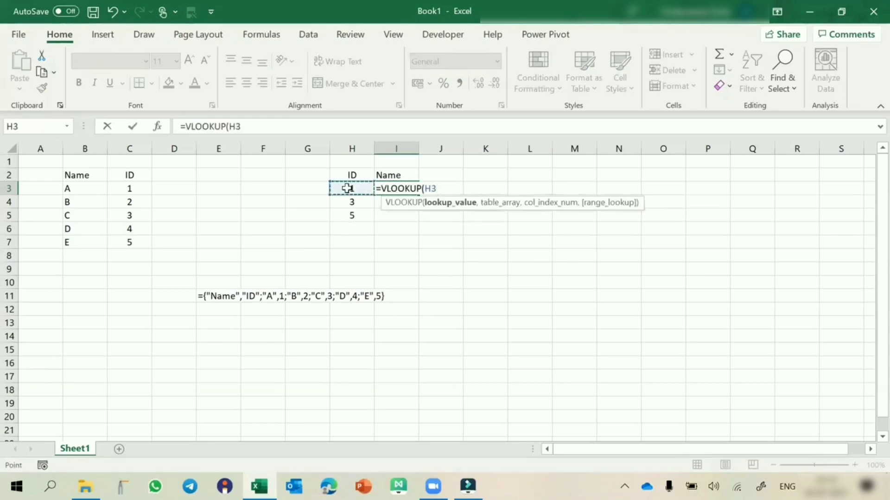
{"action": "key", "text": "F4"}
{"action": "key", "text": "F4"}
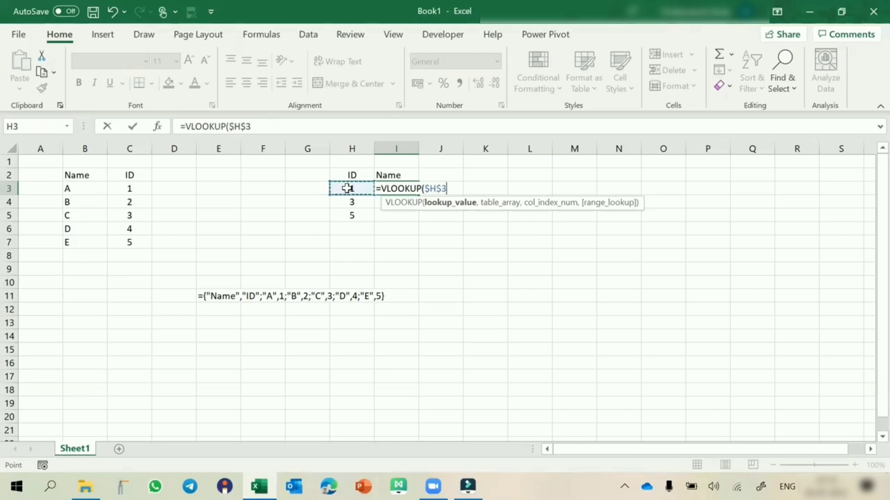
{"action": "key", "text": "F4"}
{"action": "type", "text": ","}
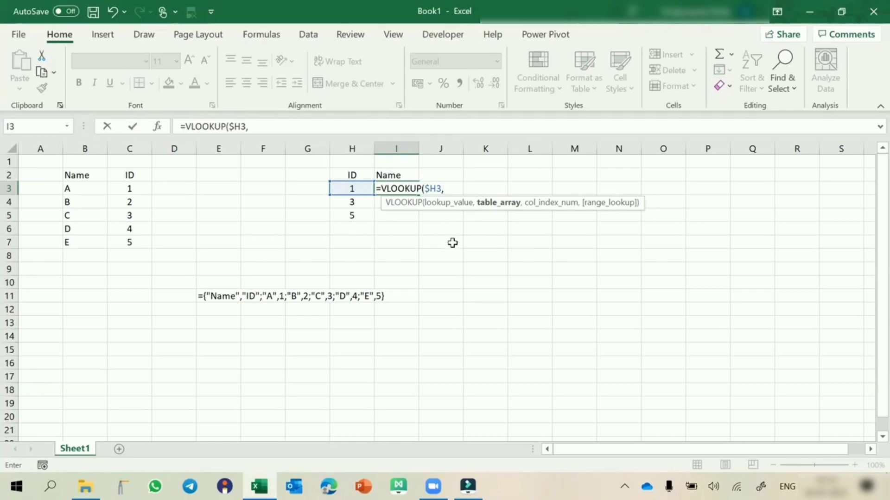
Nest a CHOOSE function as the table array of the VLOOKUP, with {1,2} as its index number
{"action": "type", "text": "choose"}
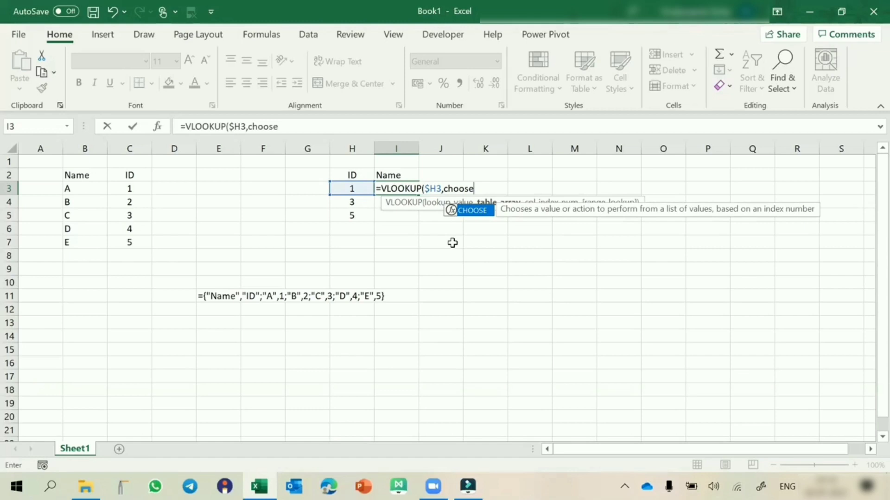
{"action": "type", "text": "("}
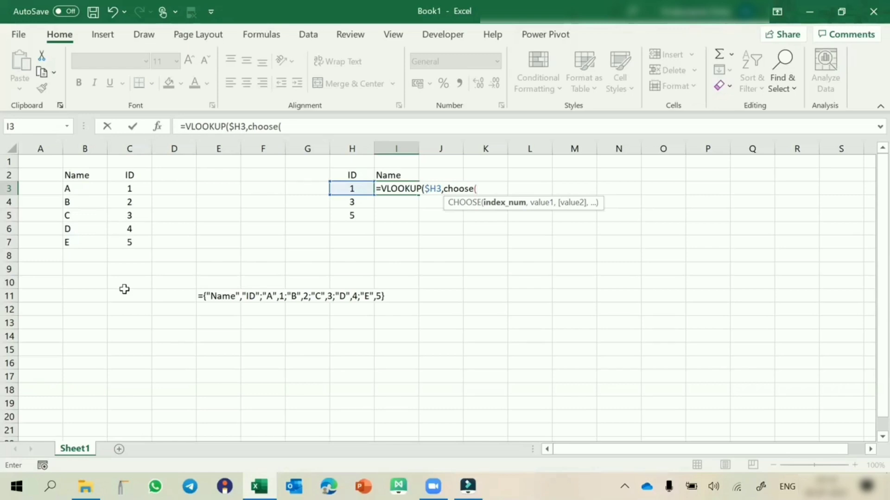
{"action": "type", "text": "{1,2},"}
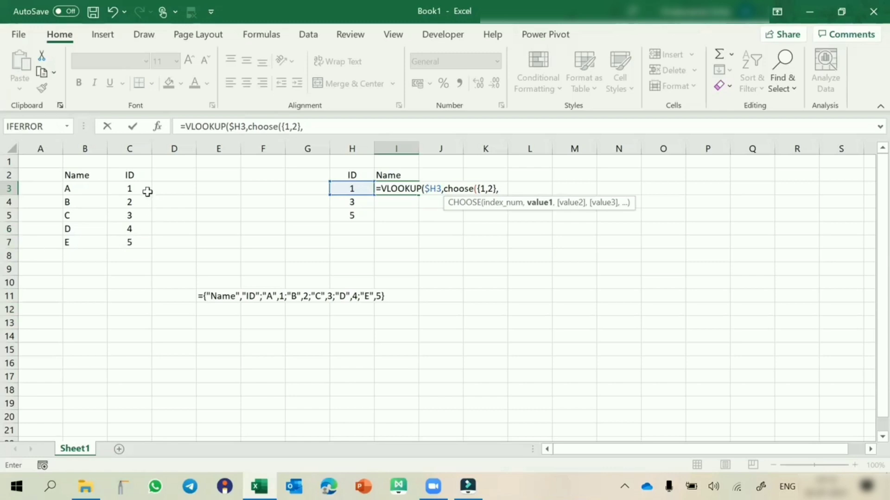
Supply $C$2:$C$7 and $B$2:$B$7 as the CHOOSE values, close CHOOSE and move on to the column index argument
{"action": "left_click_drag", "start_coordinate": [129, 174], "coordinate": [126, 243]}
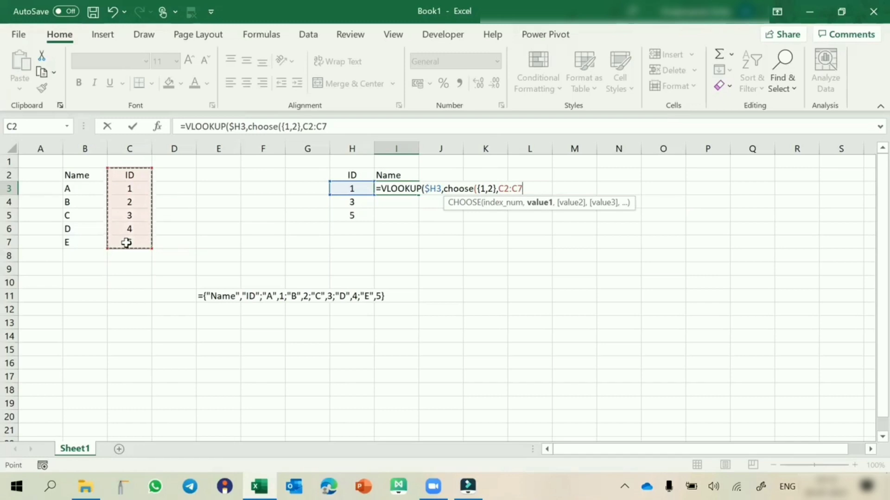
{"action": "key", "text": "F4"}
{"action": "type", "text": ","}
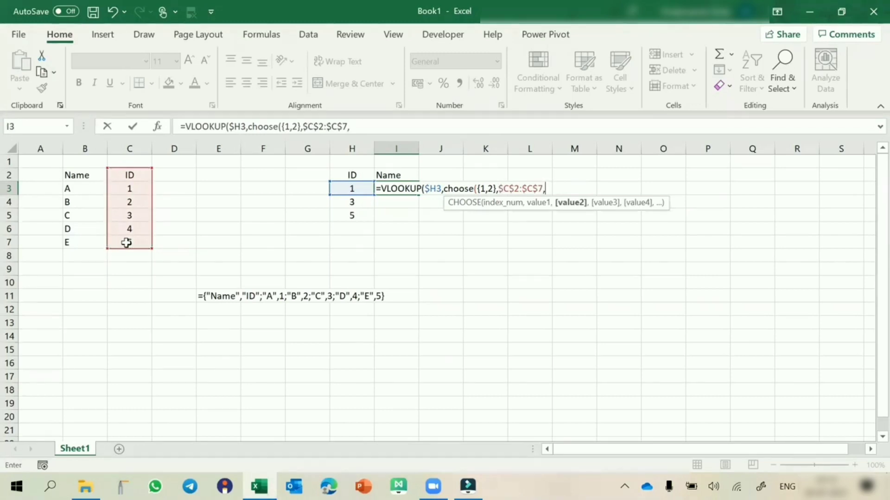
{"action": "left_click_drag", "start_coordinate": [74, 175], "coordinate": [76, 242]}
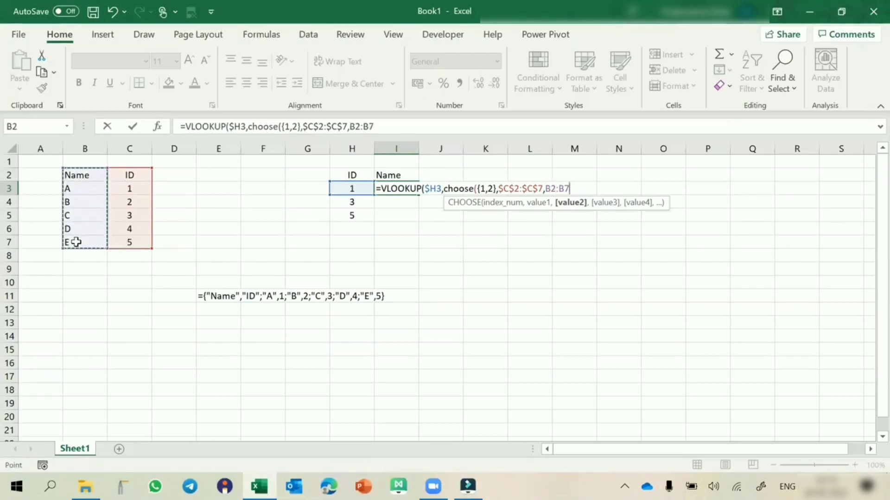
{"action": "key", "text": "F4"}
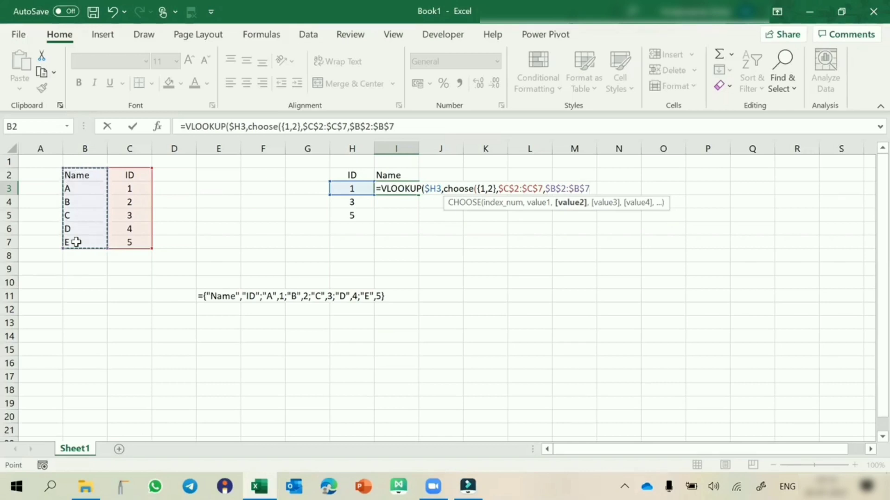
{"action": "type", "text": ")"}
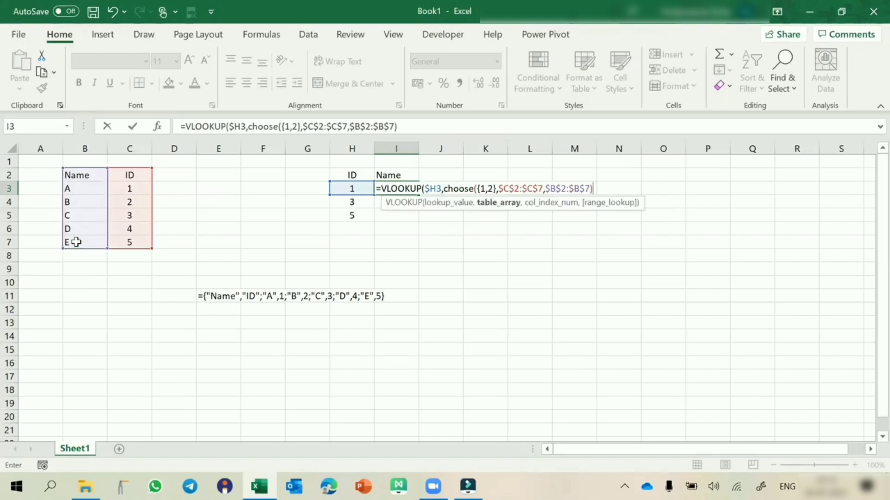
{"action": "type", "text": ","}
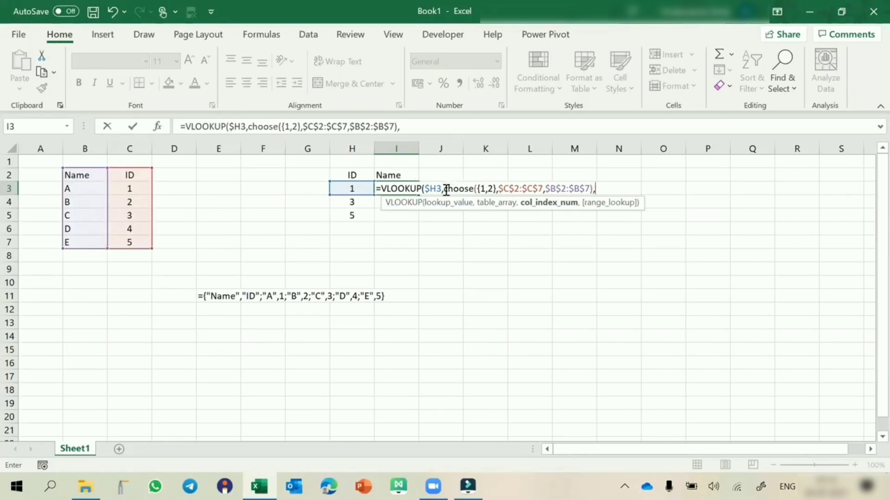
Complete the I3 VLOOKUP with column index 2 and FALSE for exact match, commit it as an array formula and fill it down to I5
{"action": "left_click_drag", "start_coordinate": [443, 188], "coordinate": [593, 188]}
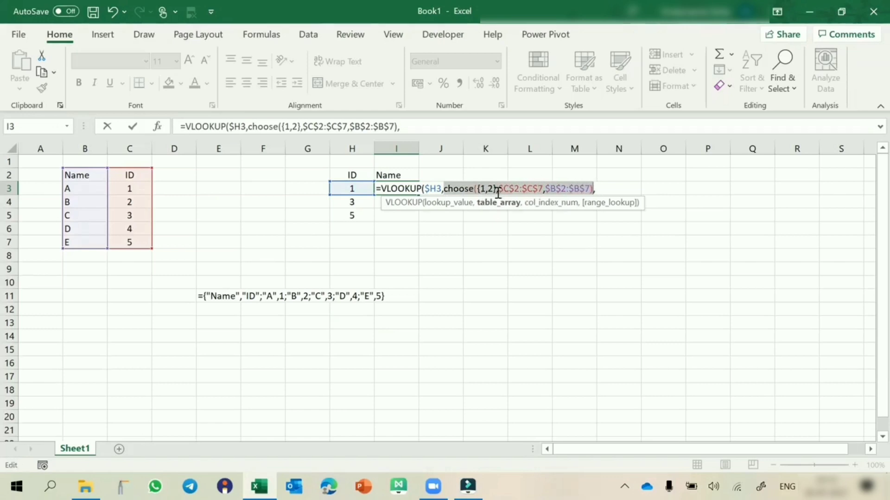
{"action": "left_click", "coordinate": [604, 188]}
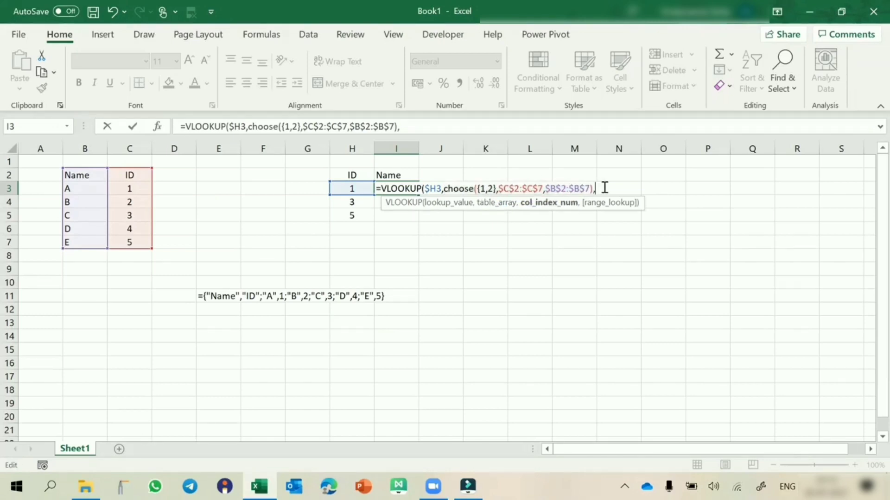
{"action": "type", "text": "2,"}
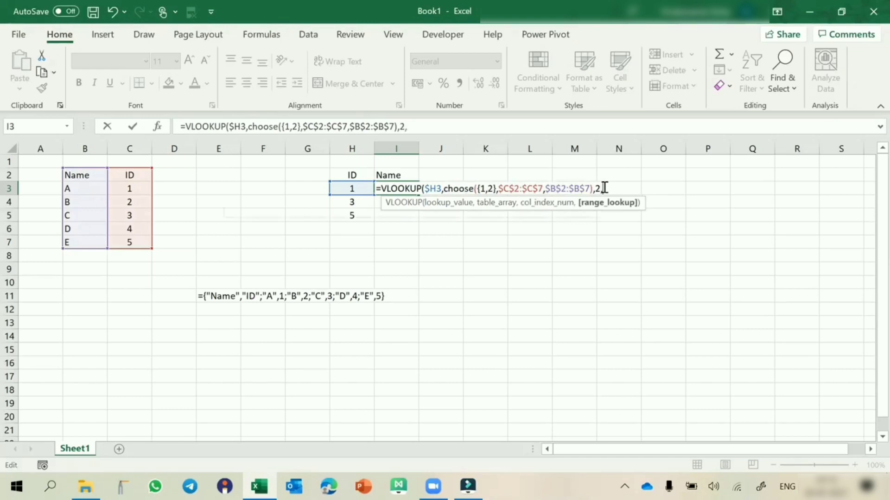
{"action": "type", "text": "false)"}
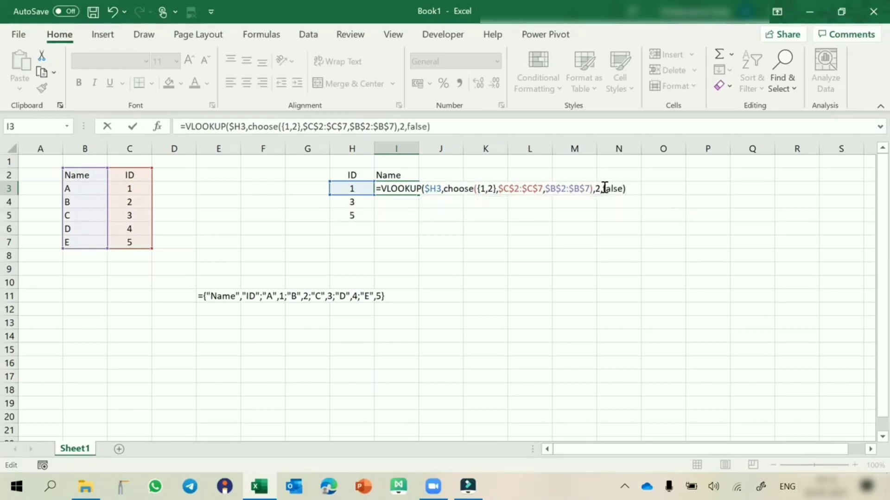
{"action": "key", "text": "ctrl+shift+Return"}
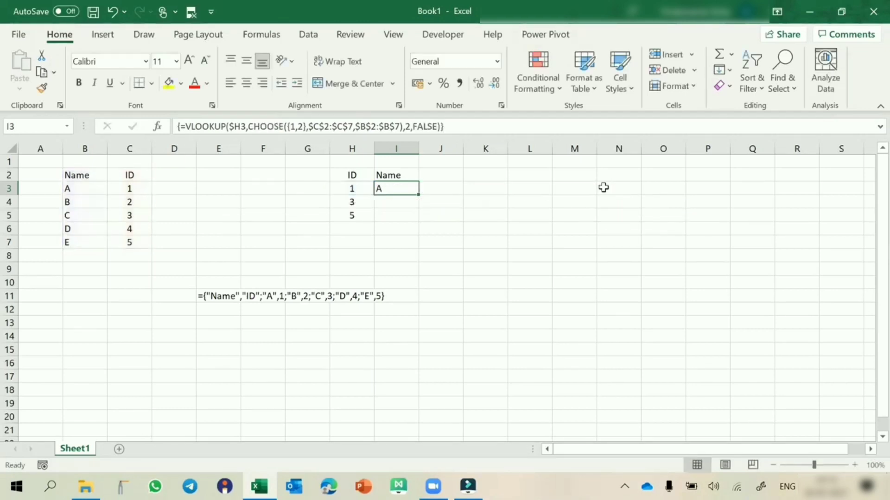
{"action": "left_click_drag", "start_coordinate": [418, 194], "coordinate": [417, 217]}
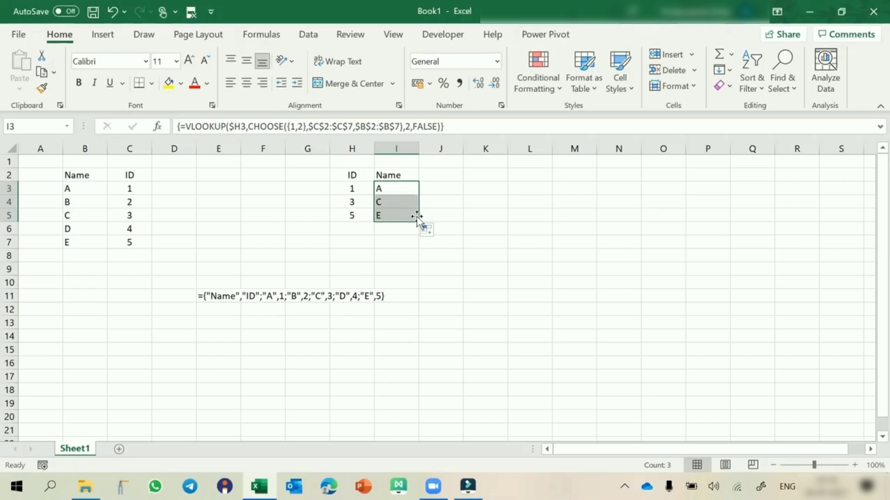
Evaluate only the CHOOSE part of the I3 formula to preview its array, and restore the original formula
{"action": "left_click", "coordinate": [250, 126]}
{"action": "left_click_drag", "start_coordinate": [249, 126], "coordinate": [404, 132]}
{"action": "key", "text": "F9"}
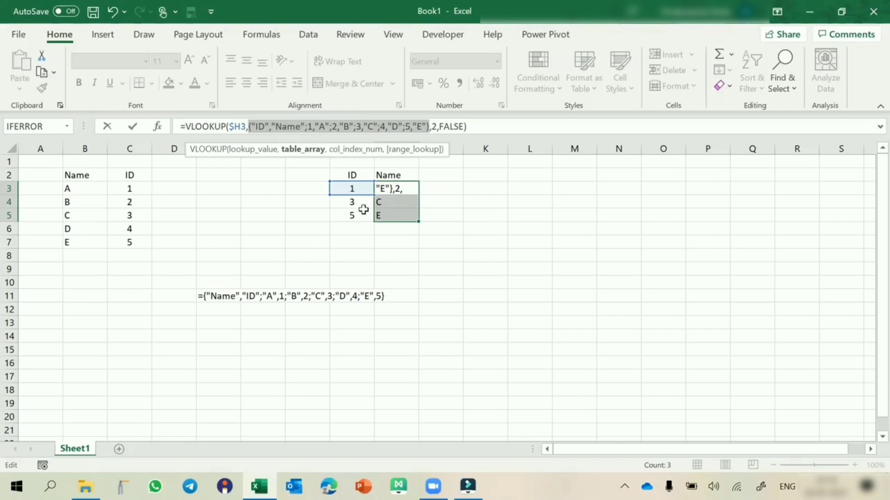
{"action": "key", "text": "Escape"}
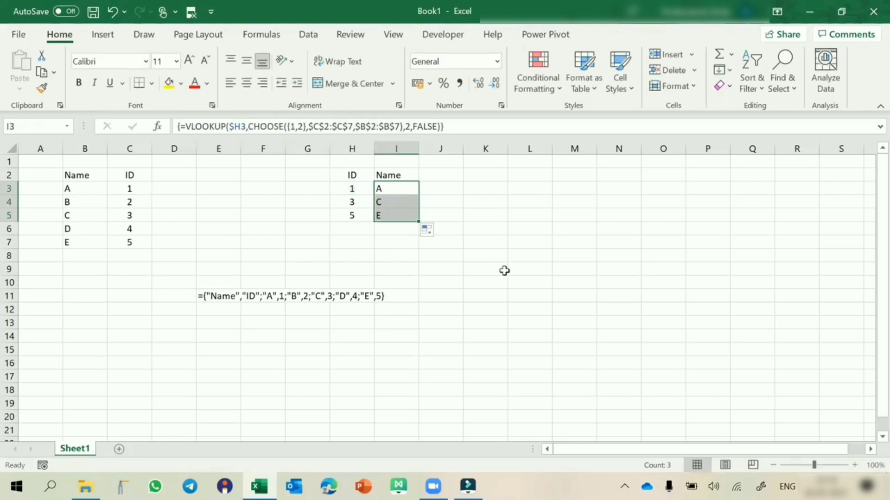
Enter the sample formula =CHOOSE(2,"A","R","T") in L11
{"action": "left_click", "coordinate": [524, 297]}
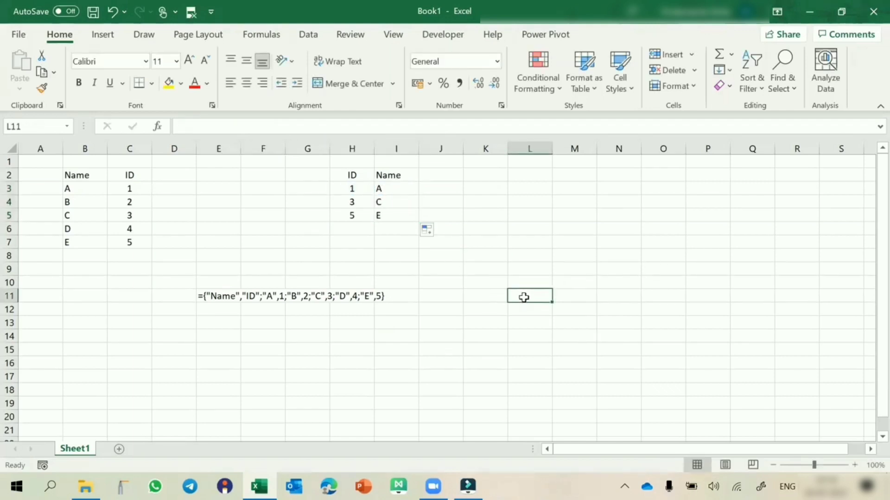
{"action": "type", "text": "=choo"}
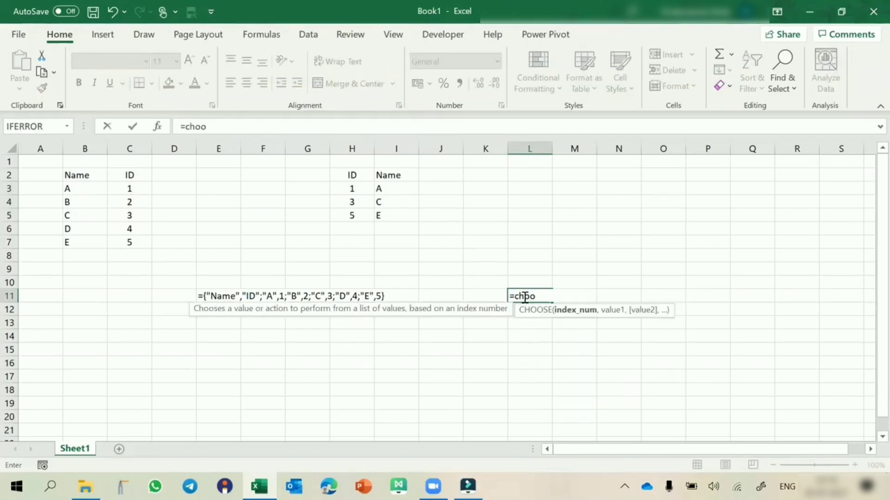
{"action": "key", "text": "Tab"}
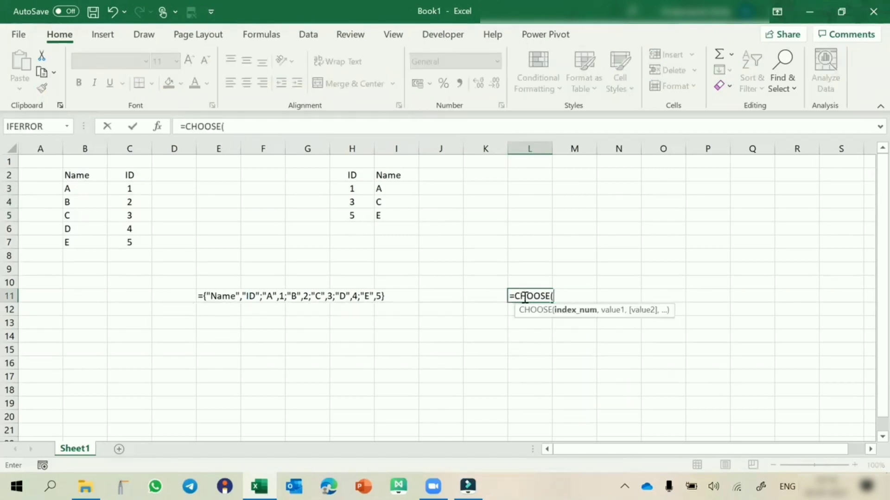
{"action": "type", "text": "2,\"A\","}
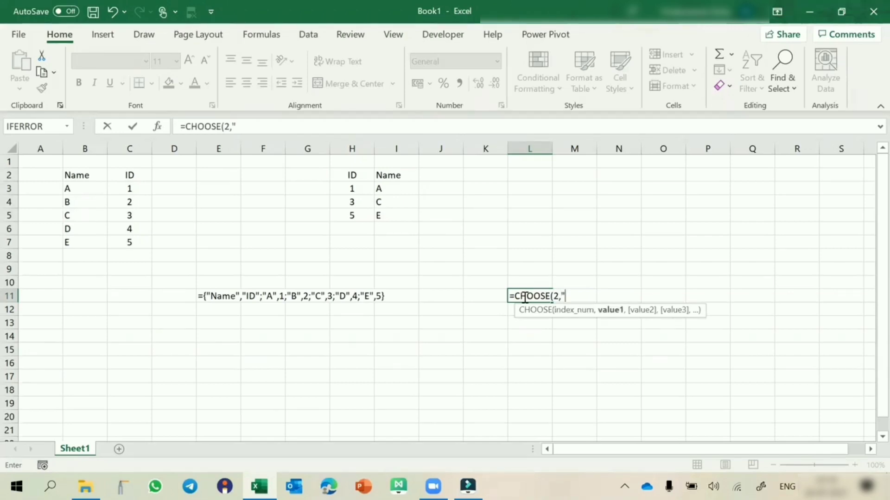
{"action": "type", "text": "\"r\""}
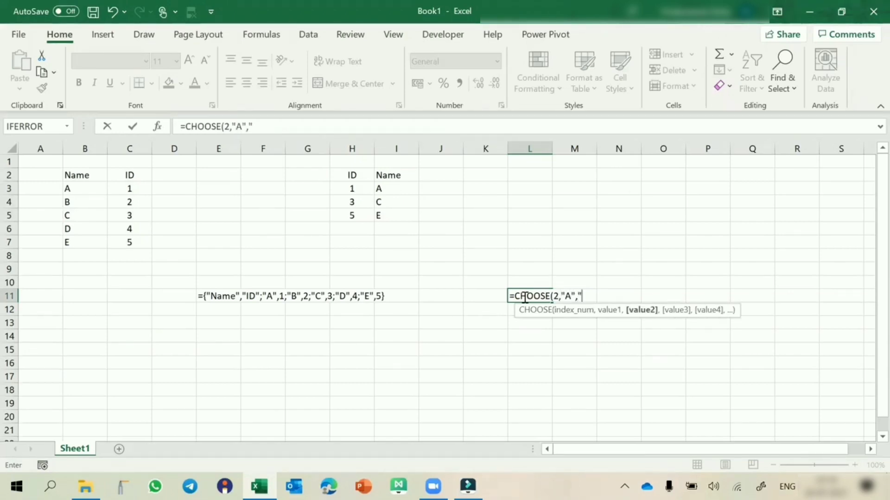
{"action": "key", "text": "BackSpace"}
{"action": "key", "text": "BackSpace"}
{"action": "type", "text": "R\",\""}
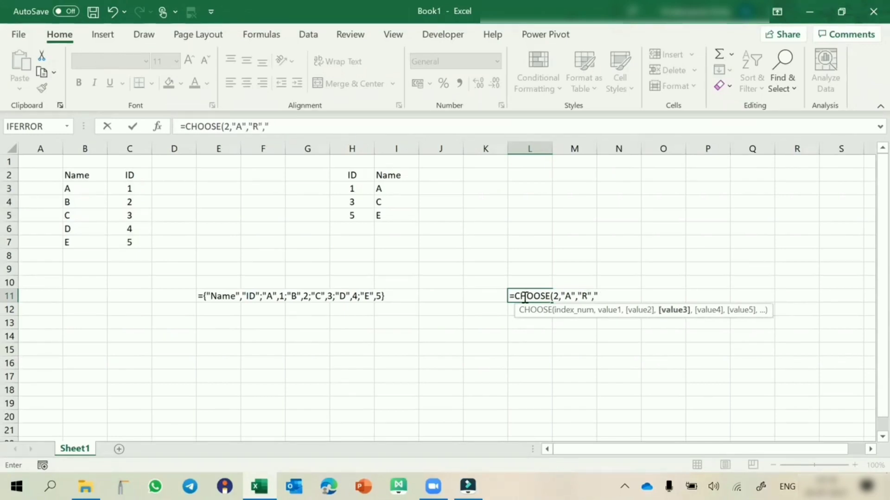
{"action": "type", "text": "T\")"}
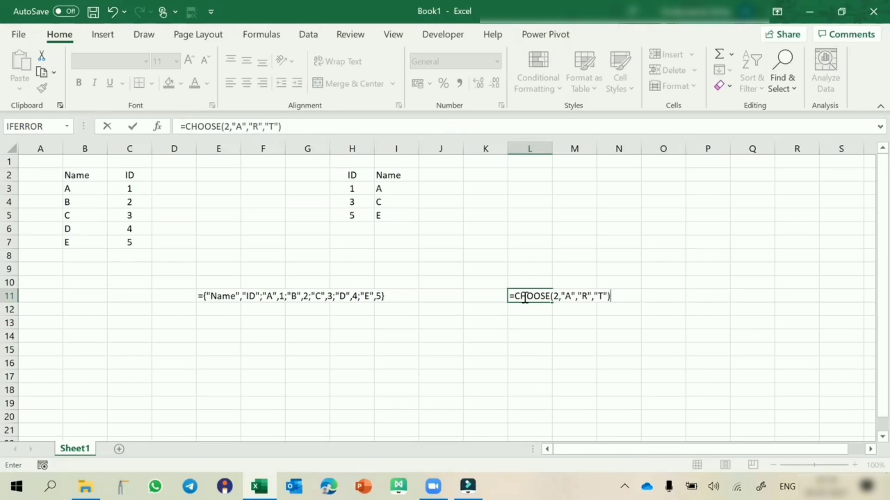
{"action": "key", "text": "Return"}
Set the index number of the CHOOSE formula in L11 to 3
{"action": "double_click", "coordinate": [524, 297]}
{"action": "left_click", "coordinate": [558, 297]}
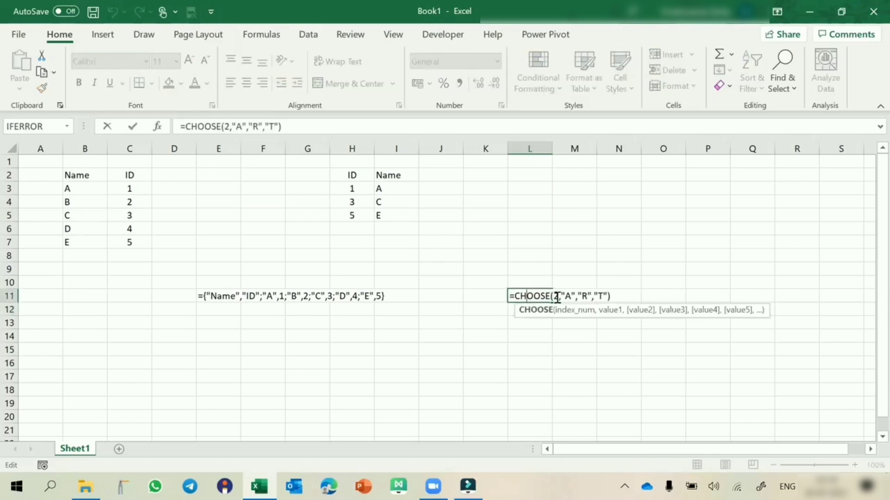
{"action": "key", "text": "BackSpace"}
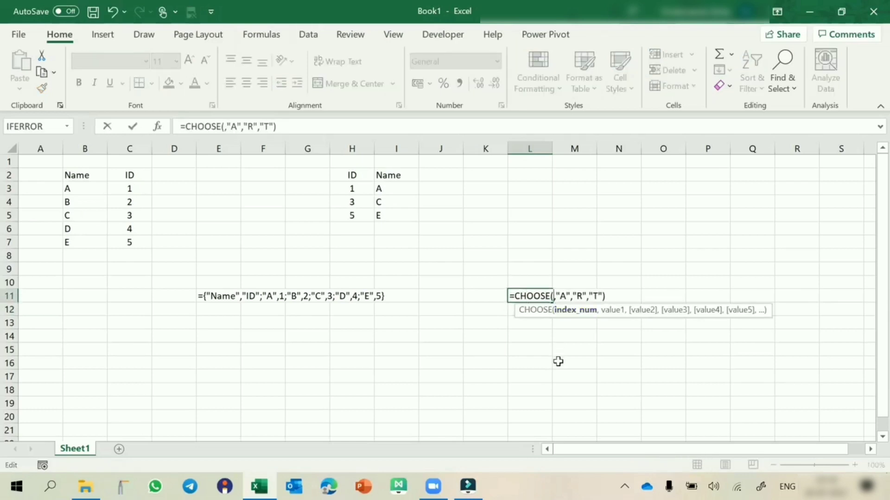
{"action": "type", "text": "3"}
{"action": "key", "text": "Return"}
{"action": "key", "text": "Up"}
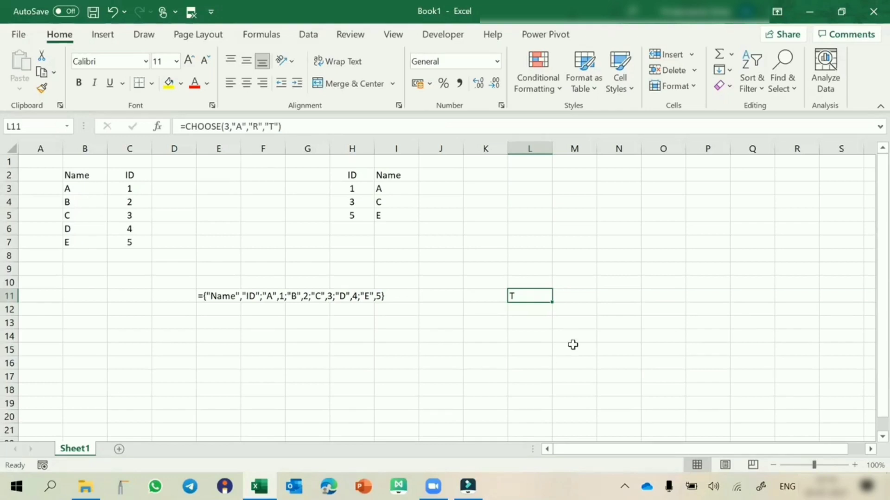
Try the array {1,3} as the index number of the CHOOSE formula in L11
{"action": "double_click", "coordinate": [533, 296]}
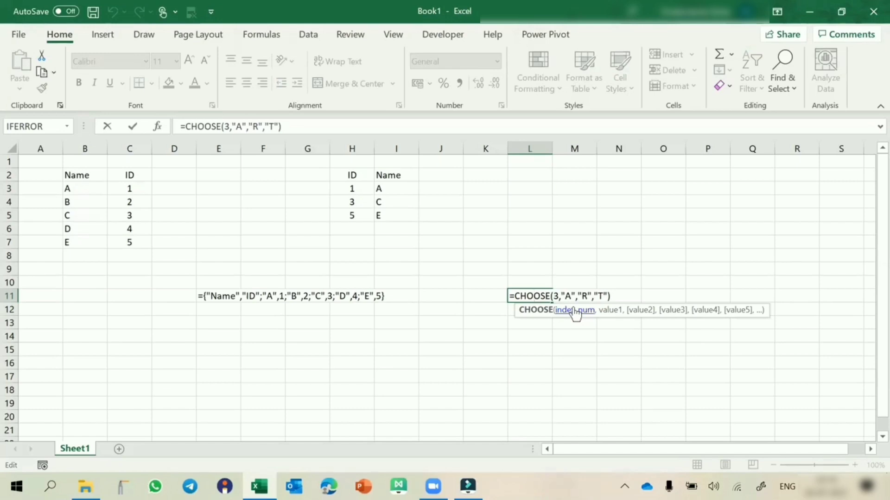
{"action": "left_click", "coordinate": [553, 295]}
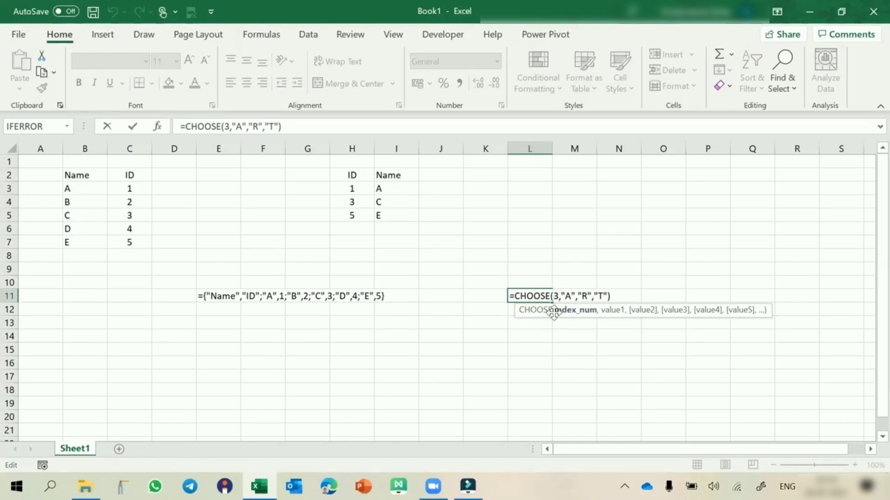
{"action": "type", "text": "{"}
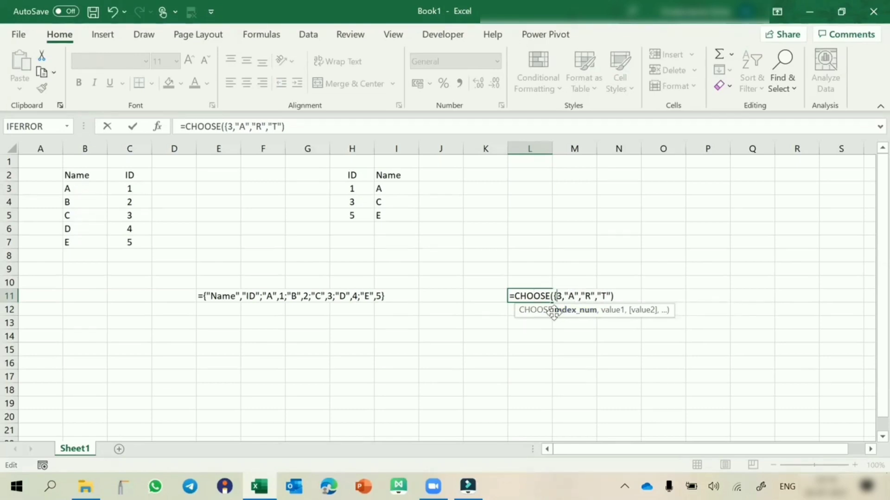
{"action": "type", "text": "1,"}
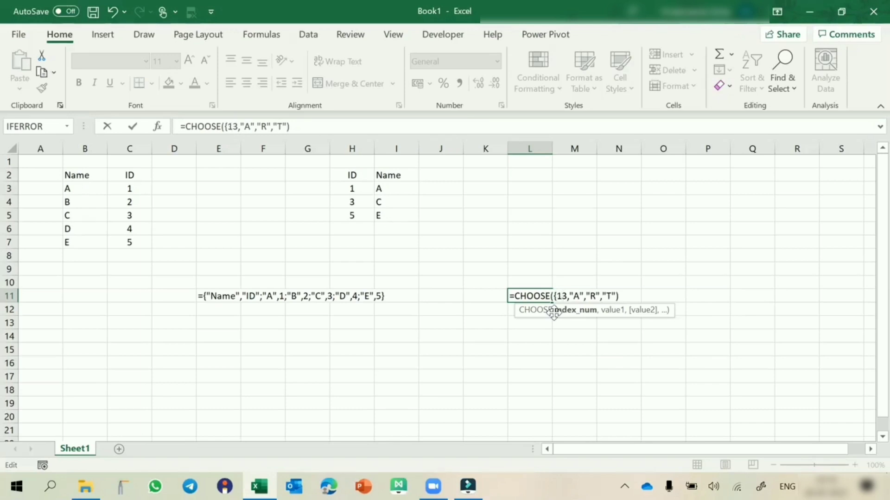
{"action": "key", "text": "Right"}
{"action": "type", "text": "}"}
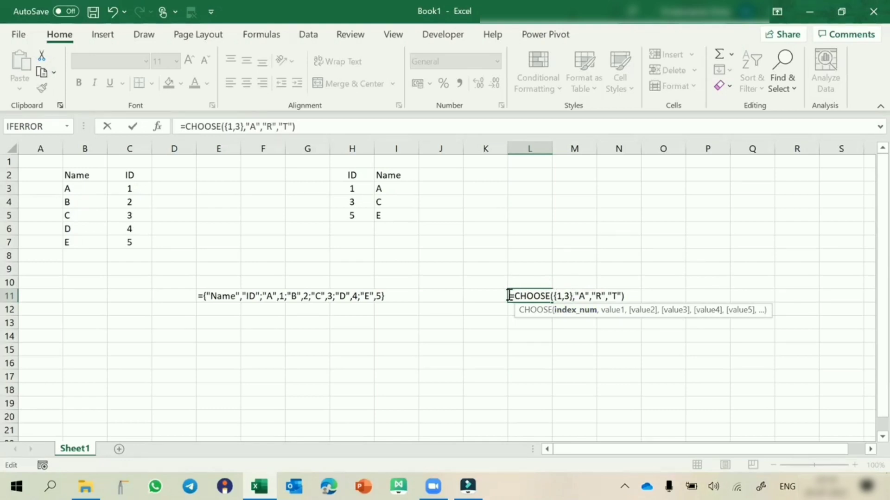
Evaluate the whole CHOOSE formula in L11 to preview its array, and discard the cell edit
{"action": "left_click_drag", "start_coordinate": [510, 294], "coordinate": [645, 304]}
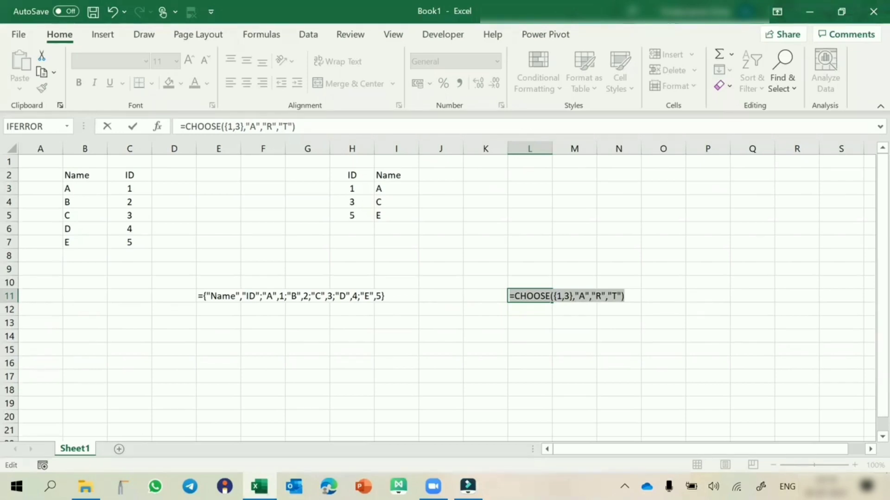
{"action": "left_click", "coordinate": [510, 296]}
{"action": "left_click_drag", "start_coordinate": [510, 296], "coordinate": [641, 302]}
{"action": "key", "text": "F9"}
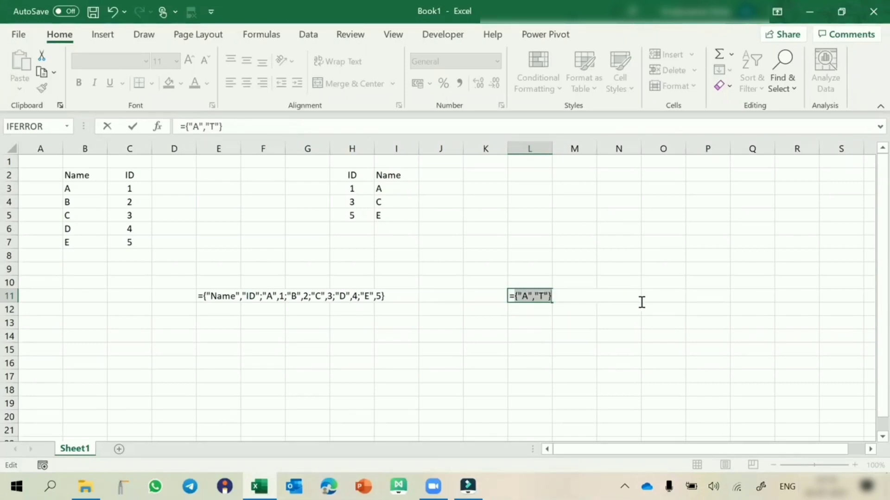
{"action": "key", "text": "End"}
{"action": "key", "text": "Escape"}
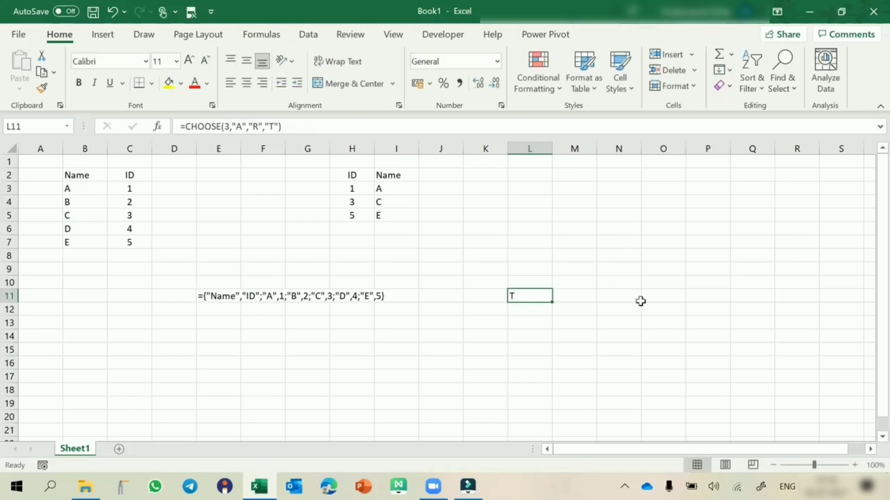
Review the $C$2:$C$7 argument of CHOOSE in the I3 formula and recommit it as an array formula
{"action": "left_click", "coordinate": [388, 190]}
{"action": "double_click", "coordinate": [388, 190]}
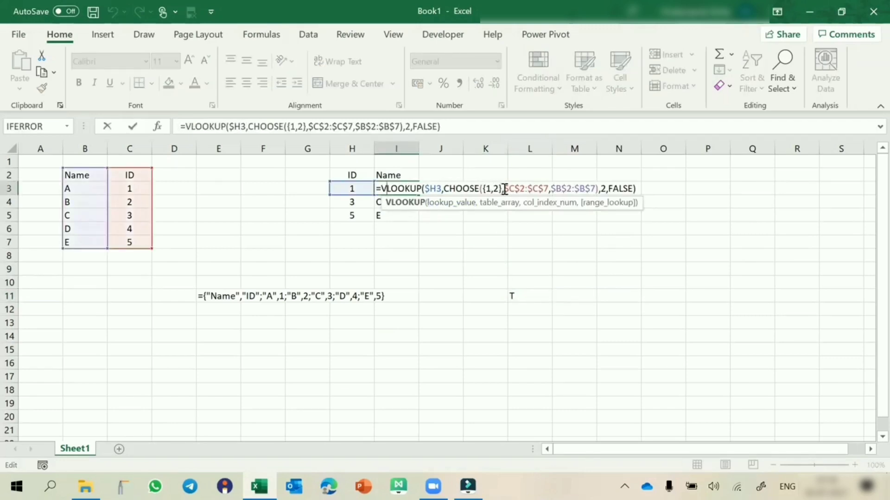
{"action": "left_click_drag", "start_coordinate": [504, 190], "coordinate": [552, 190]}
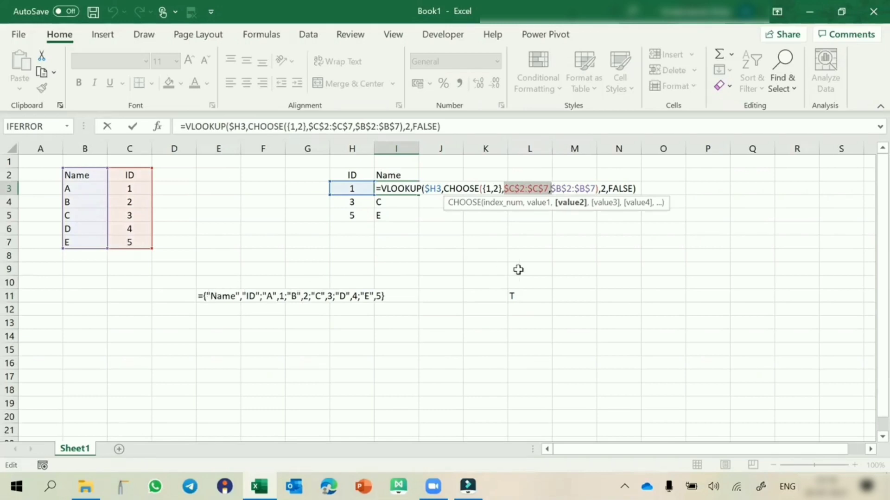
{"action": "key", "text": "ctrl+shift+Return"}
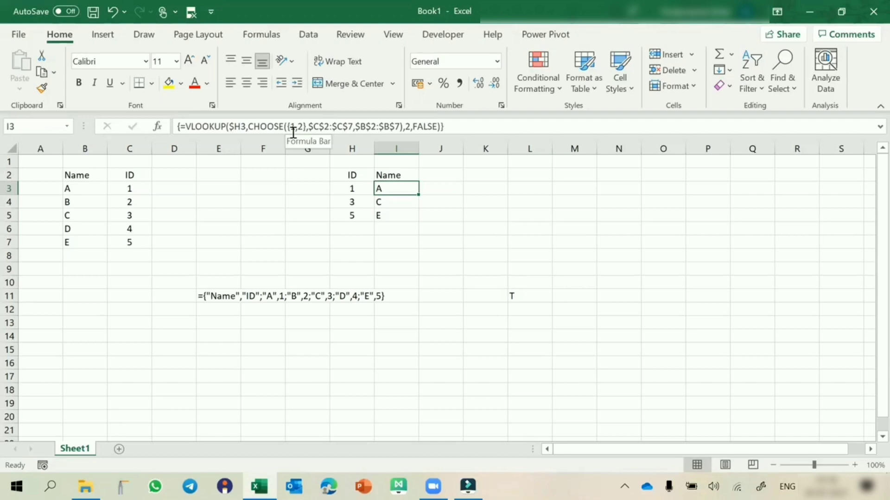
Enter the headers Name and City in cells D15 and E15 for a second sample table
{"action": "scroll", "coordinate": [305, 303], "scroll_direction": "down", "scroll_amount": 3}
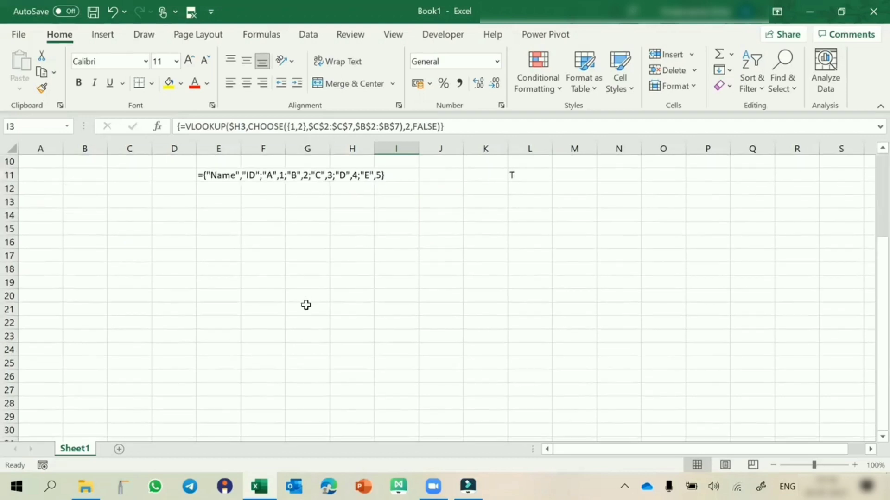
{"action": "left_click", "coordinate": [154, 226]}
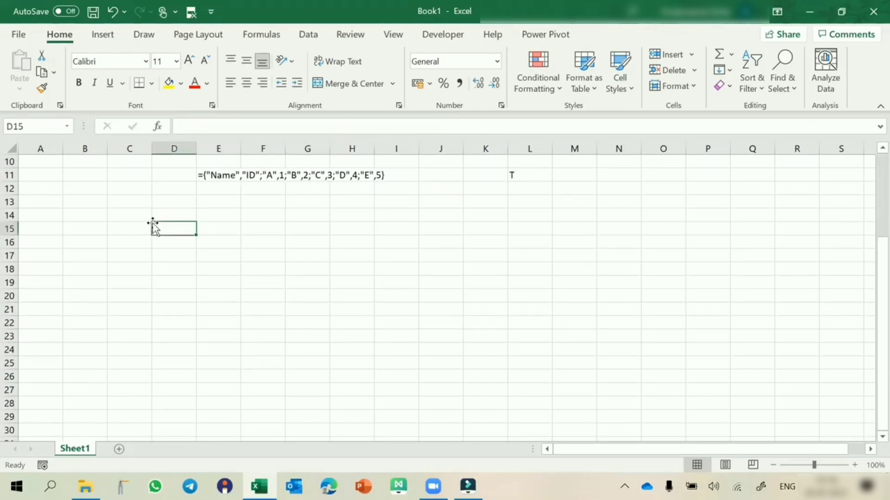
{"action": "type", "text": "Name"}
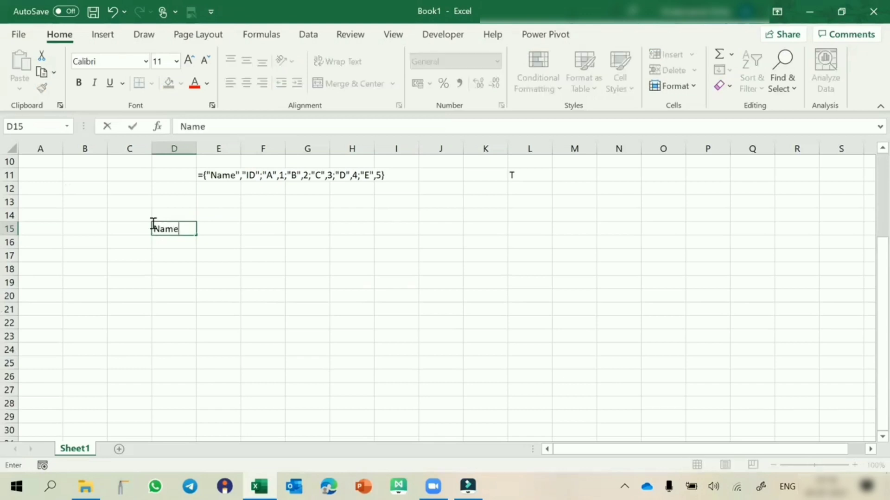
{"action": "key", "text": "Tab"}
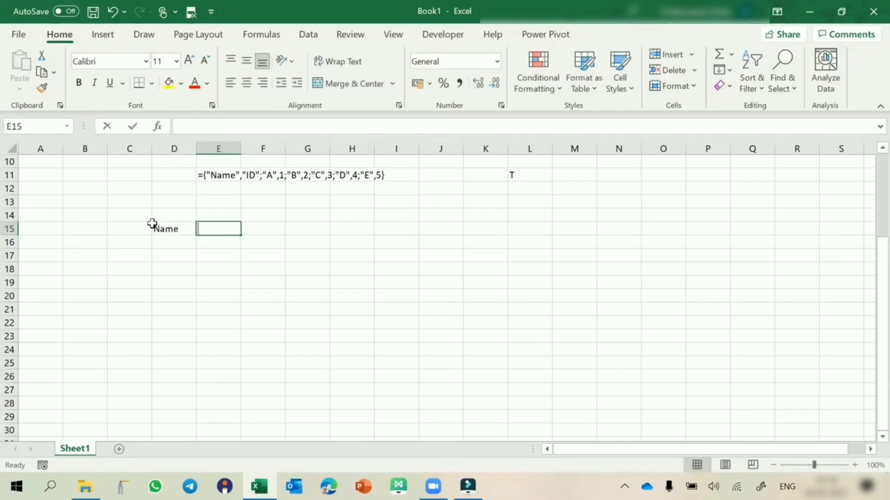
{"action": "type", "text": "City"}
{"action": "key", "text": "Return"}
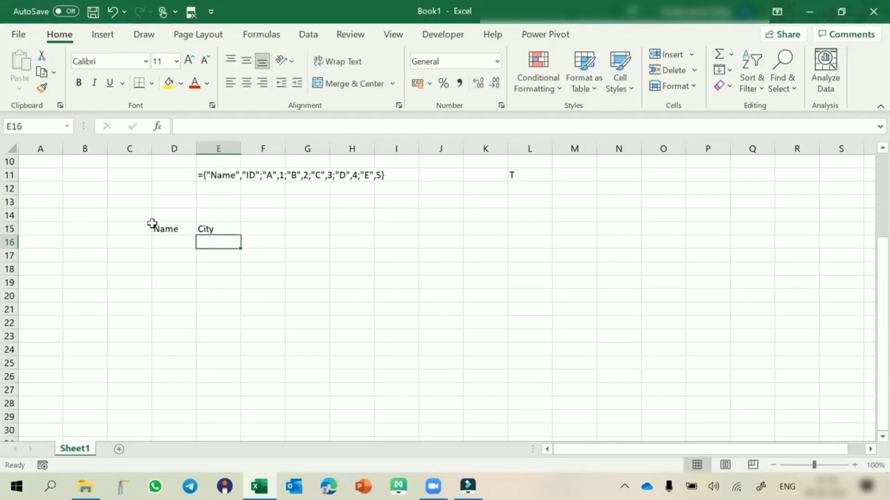
Fill the Name column in D16:D21 with the letters A, B, C, D, E and F
{"action": "type", "text": "A"}
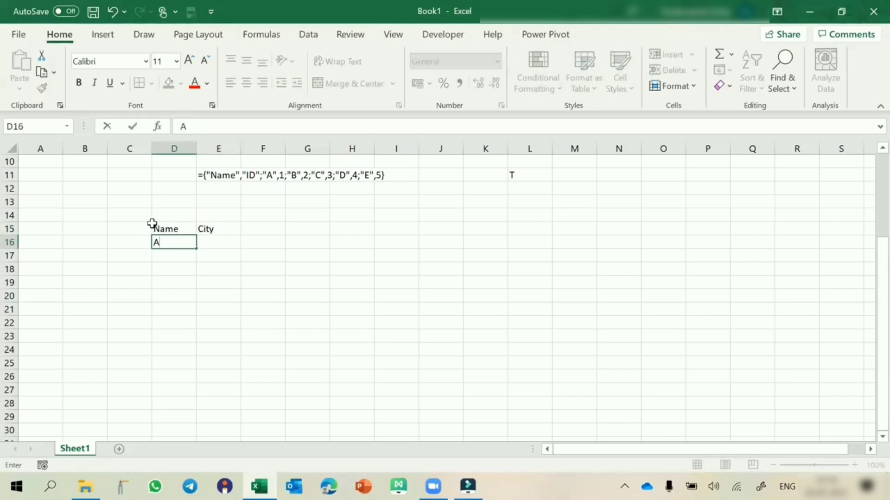
{"action": "key", "text": "Return"}
{"action": "type", "text": "B"}
{"action": "key", "text": "Return"}
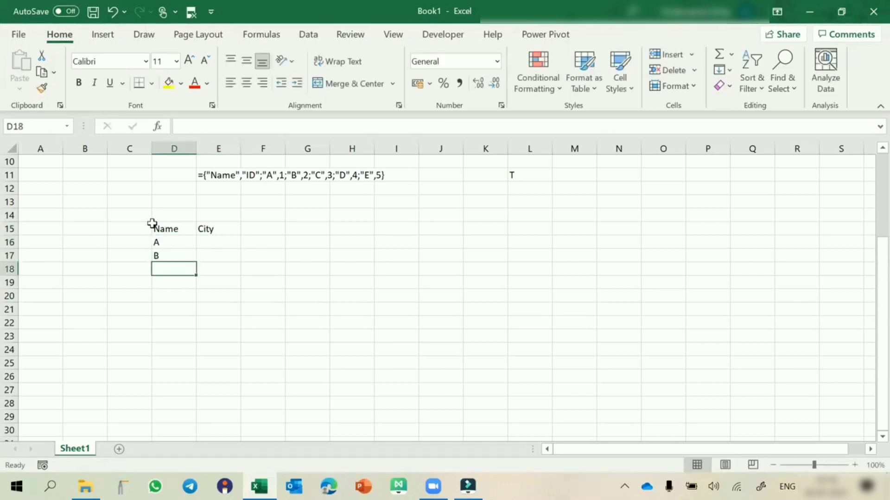
{"action": "type", "text": "C"}
{"action": "key", "text": "Return"}
{"action": "type", "text": "D"}
{"action": "key", "text": "Return"}
{"action": "type", "text": "E"}
{"action": "key", "text": "Return"}
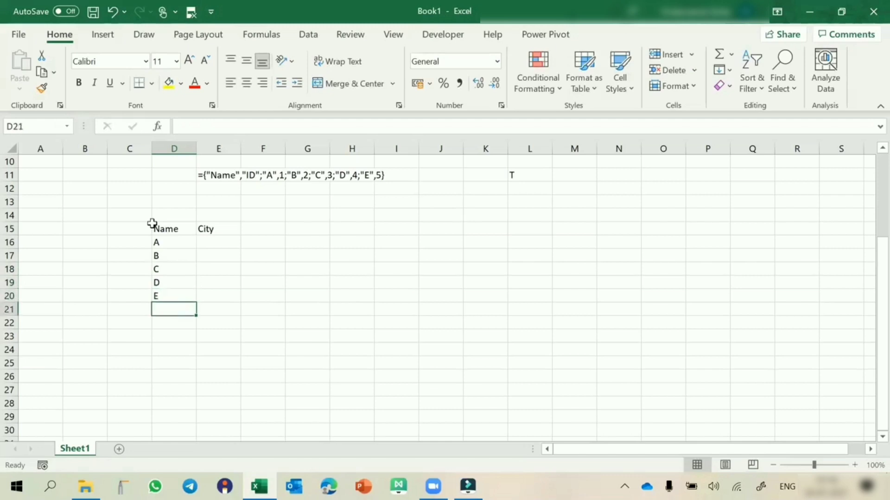
{"action": "type", "text": "F"}
{"action": "key", "text": "Return"}
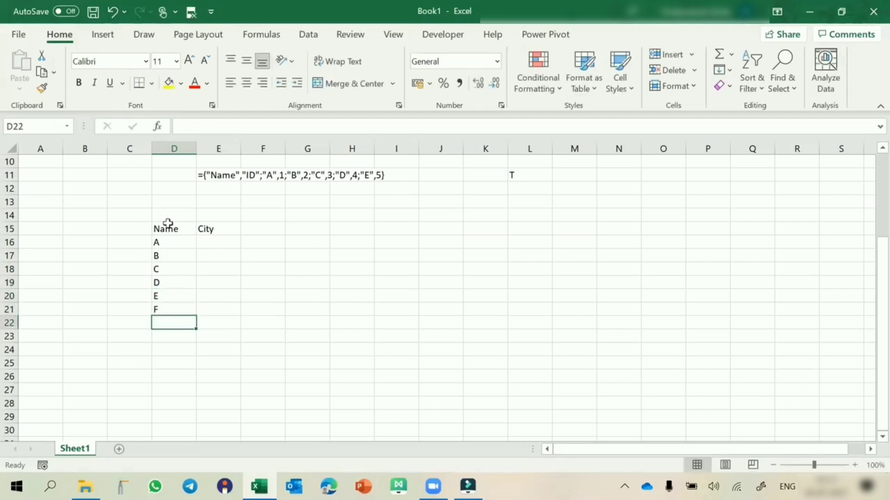
Enter Che as the city for the first name in E16
{"action": "left_click", "coordinate": [205, 242]}
{"action": "type", "text": "Che"}
{"action": "key", "text": "Return"}
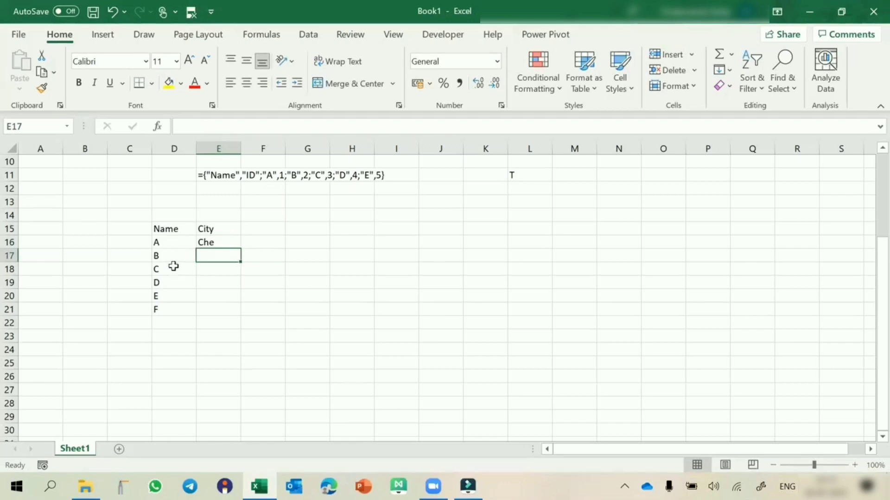
Change the name in D19 to A and enter Mum as its city in E19
{"action": "left_click", "coordinate": [171, 280]}
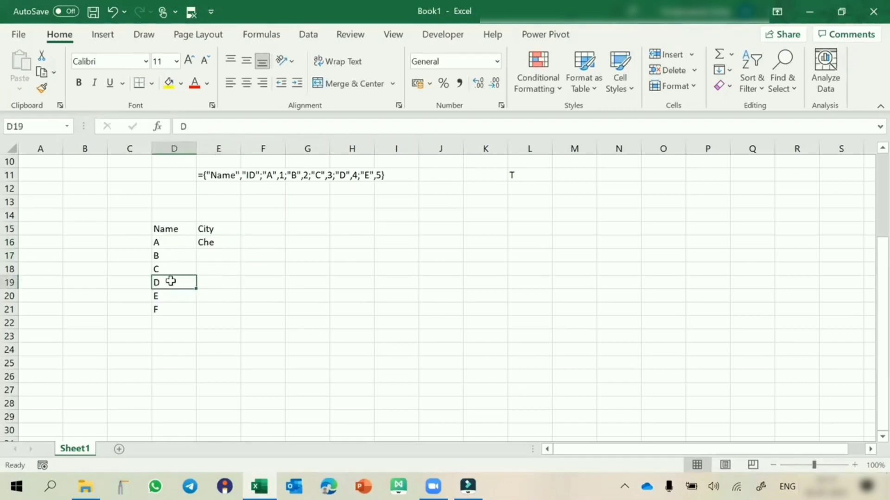
{"action": "type", "text": "A"}
{"action": "left_click", "coordinate": [209, 283]}
{"action": "type", "text": "Mum"}
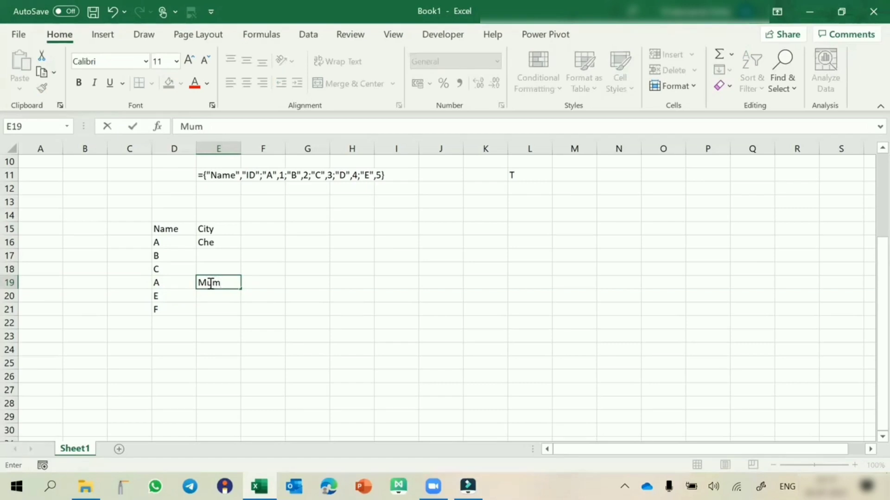
{"action": "key", "text": "Return"}
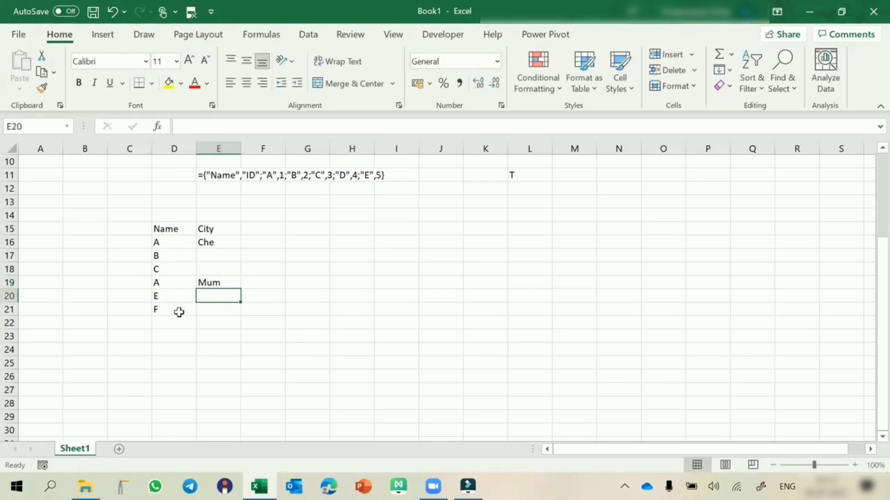
Complete the City column with Kol in E17, Del in E18, Del in E20 and Mum in E21
{"action": "left_click", "coordinate": [207, 256]}
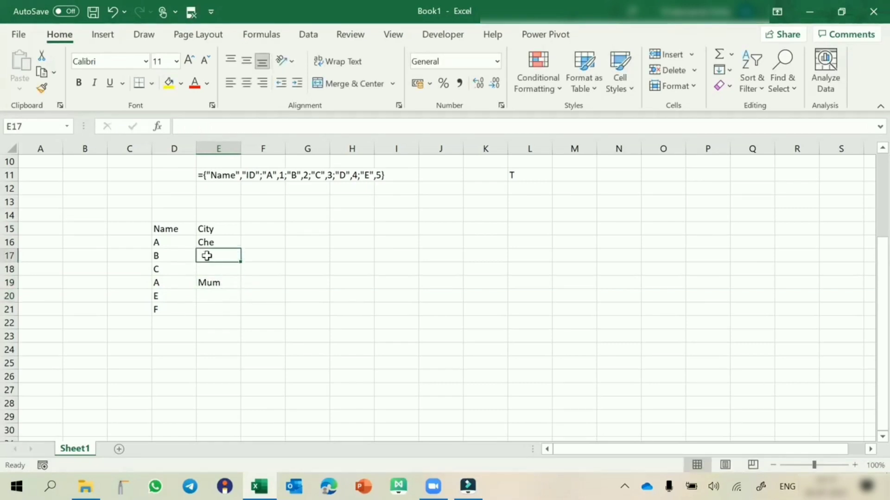
{"action": "type", "text": "Kol"}
{"action": "key", "text": "Return"}
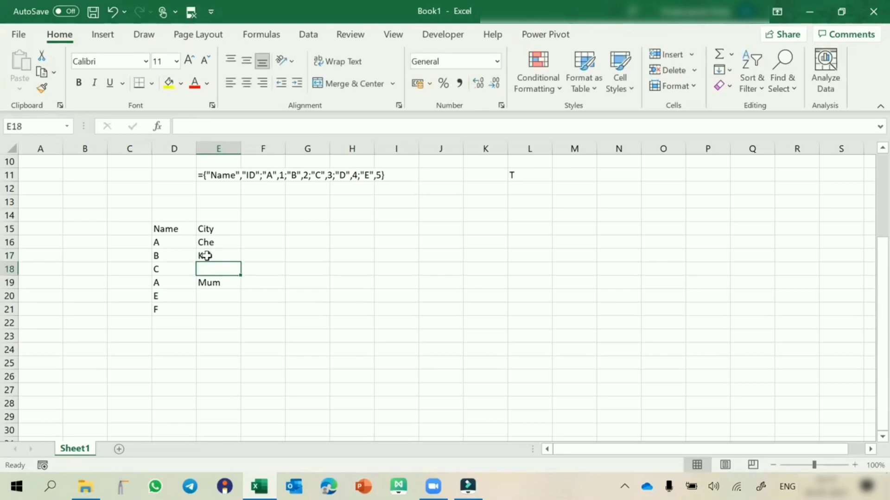
{"action": "type", "text": "Del"}
{"action": "key", "text": "Return"}
{"action": "key", "text": "Return"}
{"action": "type", "text": "Del"}
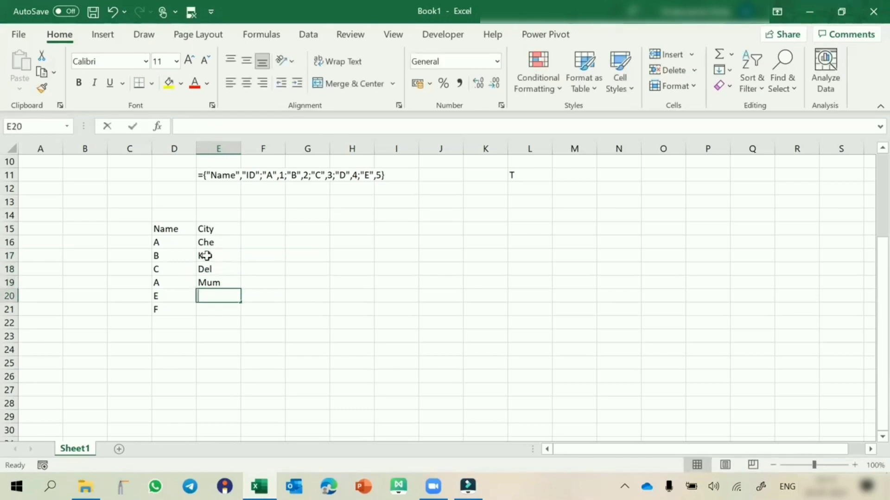
{"action": "key", "text": "Return"}
{"action": "type", "text": "Mum"}
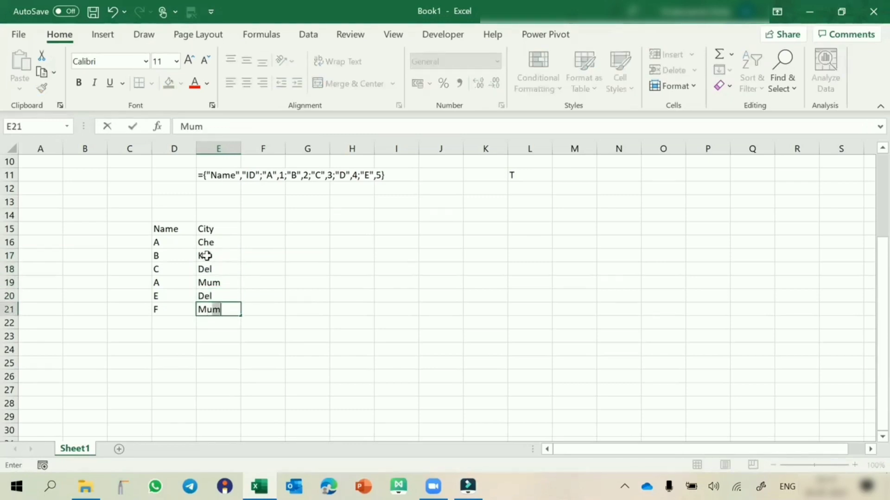
{"action": "key", "text": "Return"}
Add a third column header, Designation, in cell F15
{"action": "left_click", "coordinate": [257, 228]}
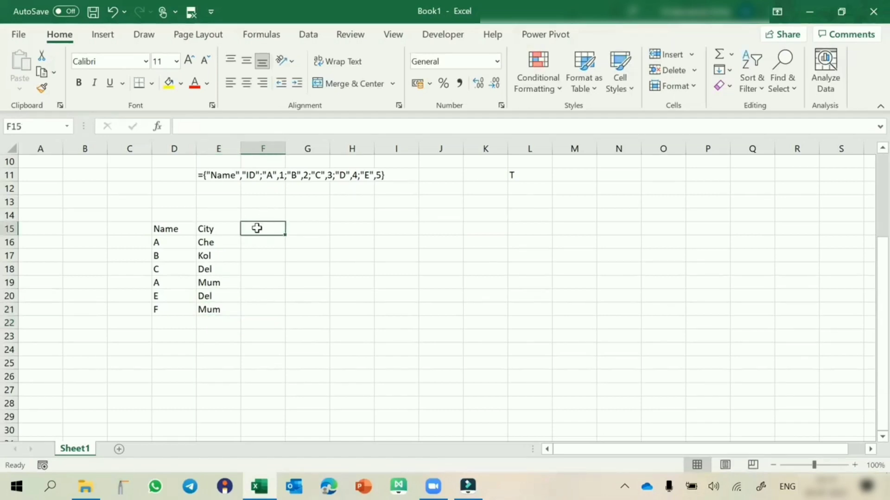
{"action": "type", "text": "Grad"}
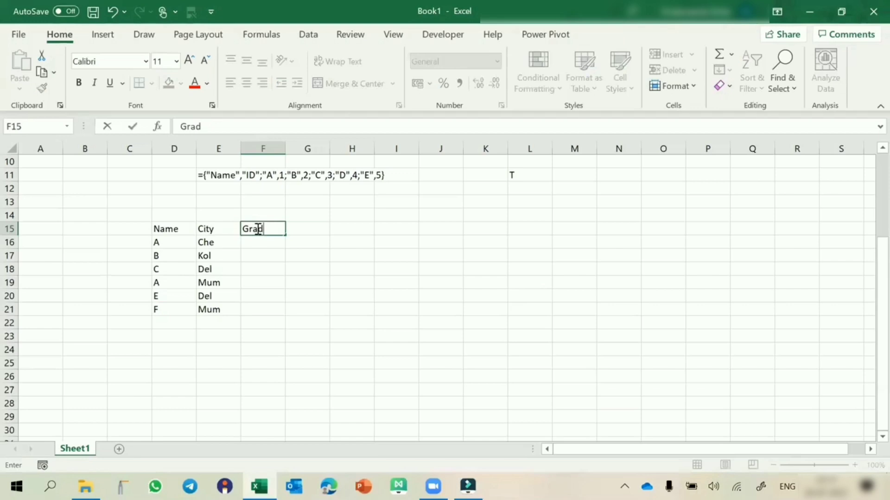
{"action": "key", "text": "Escape"}
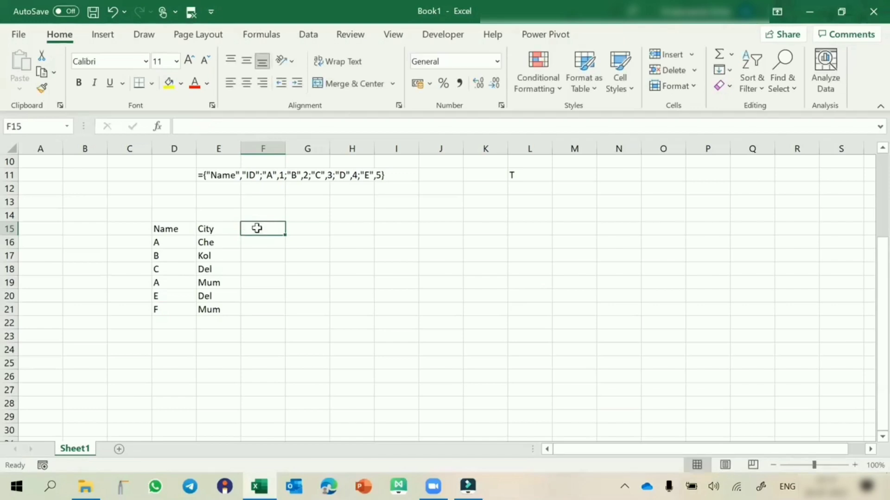
{"action": "type", "text": "Des"}
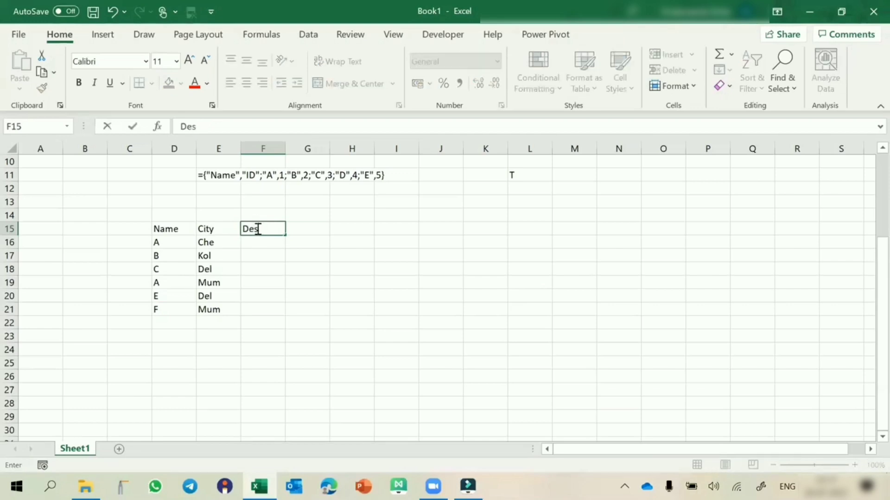
{"action": "type", "text": "ignation"}
{"action": "key", "text": "Return"}
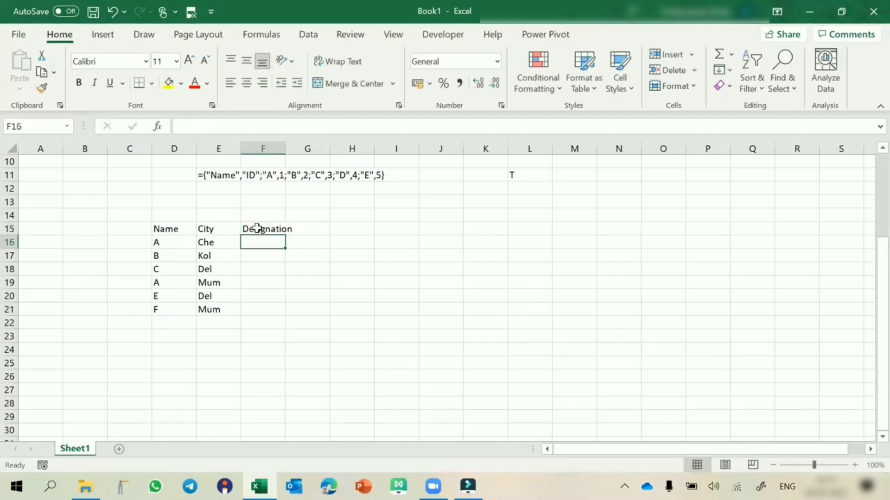
Fill the Designation column in F16:F21 with SEE, FTY, SWW, DFT, YUT and HYU
{"action": "type", "text": "SEE"}
{"action": "key", "text": "Return"}
{"action": "type", "text": "FTY"}
{"action": "key", "text": "Return"}
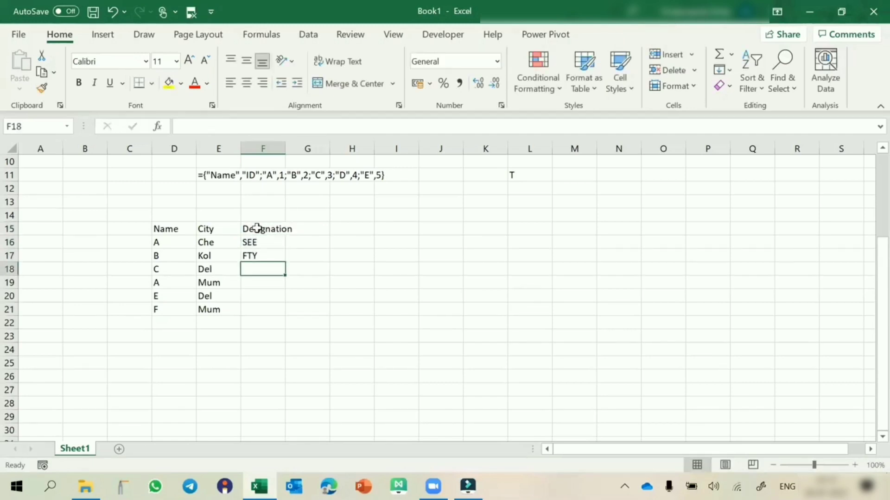
{"action": "type", "text": "SWW"}
{"action": "key", "text": "Return"}
{"action": "type", "text": "D"}
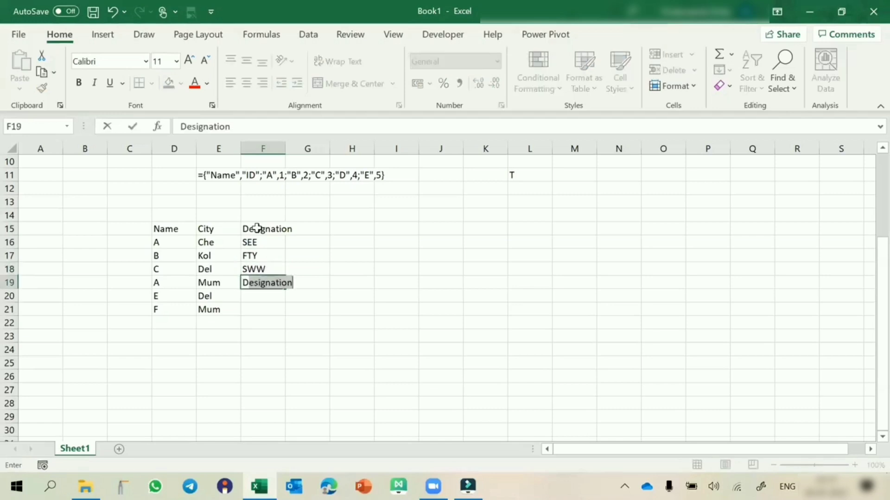
{"action": "type", "text": "FT"}
{"action": "key", "text": "Return"}
{"action": "type", "text": "YUT"}
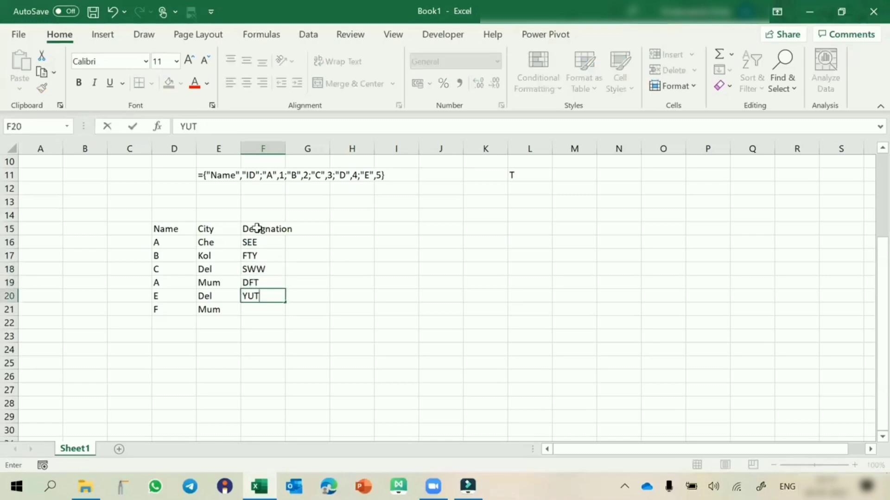
{"action": "key", "text": "Return"}
{"action": "type", "text": "HYU"}
{"action": "key", "text": "Return"}
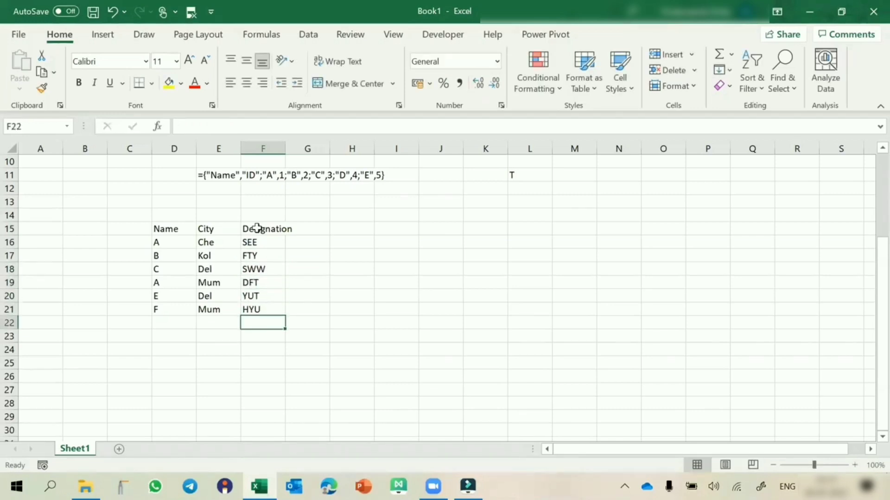
Enter the first lookup pair, name A and city Mum, in cells J16 and K16
{"action": "left_click", "coordinate": [436, 246]}
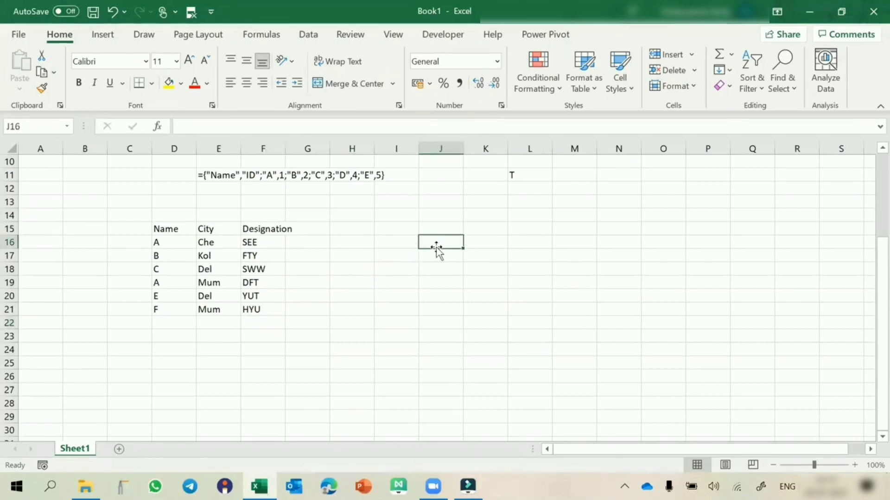
{"action": "type", "text": "A"}
{"action": "key", "text": "Tab"}
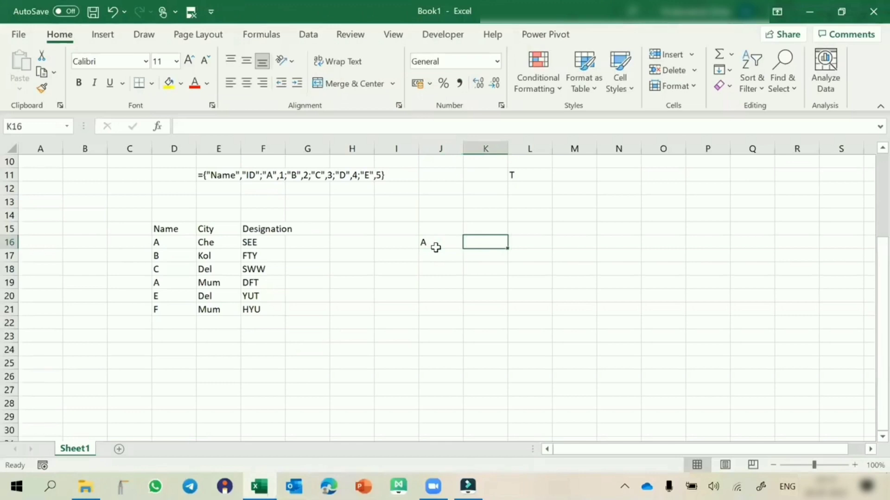
{"action": "type", "text": "Mum"}
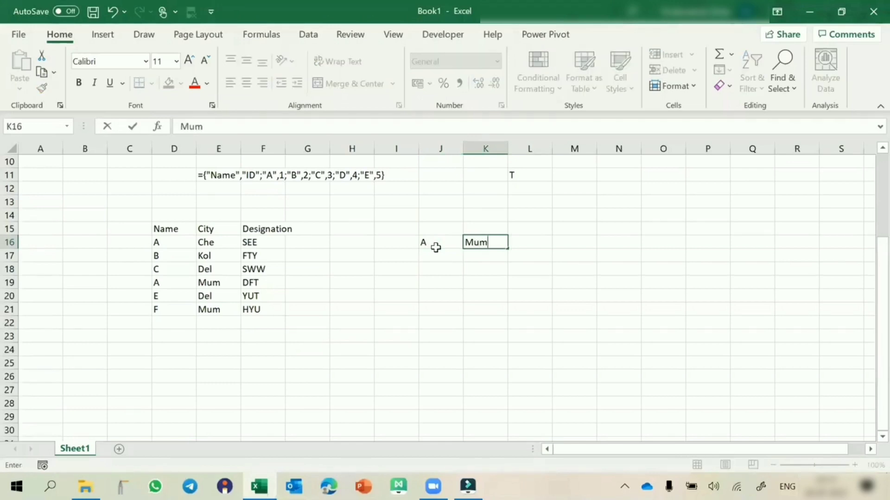
{"action": "key", "text": "Return"}
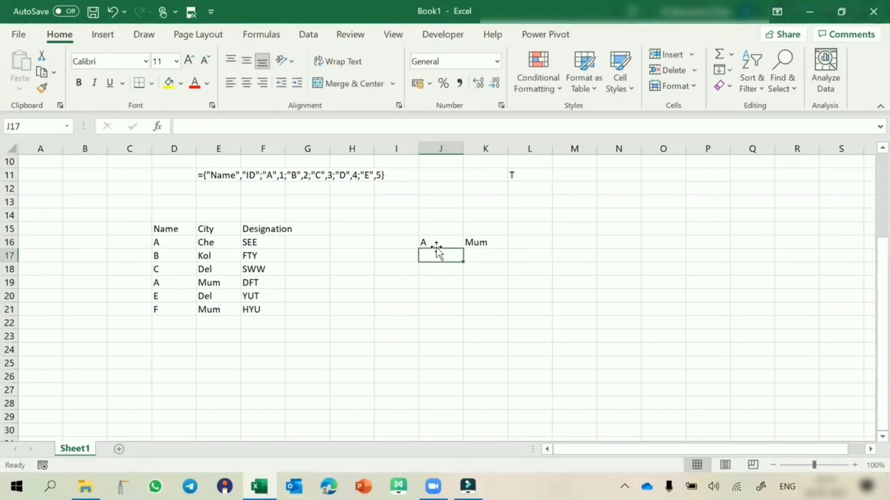
Enter the second lookup pair, name A and city Che, in cells J17 and K17
{"action": "type", "text": "A"}
{"action": "key", "text": "Tab"}
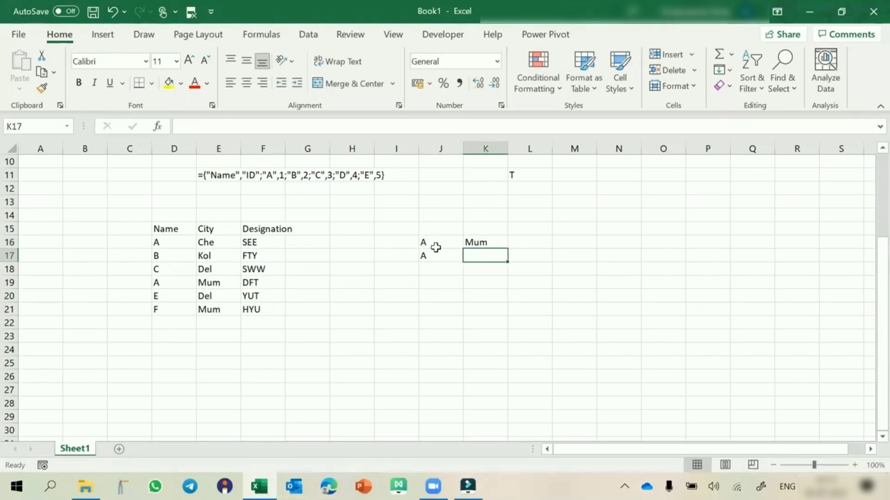
{"action": "type", "text": "C"}
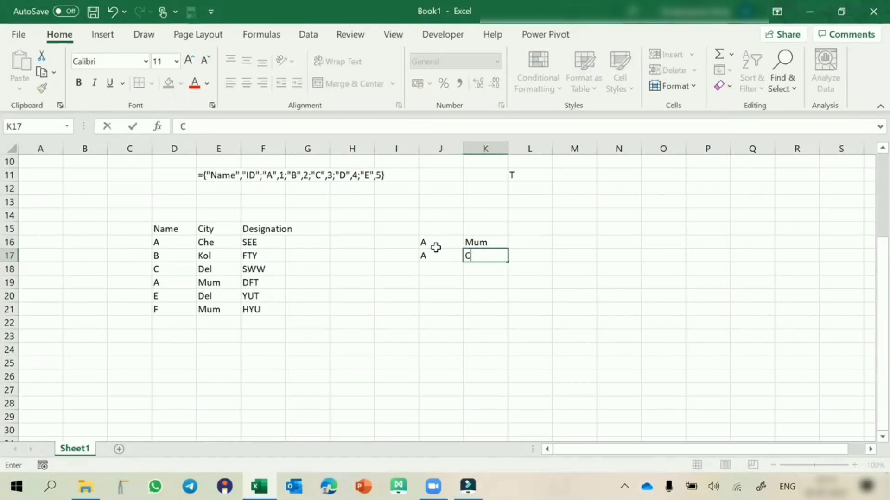
{"action": "type", "text": "he"}
{"action": "key", "text": "Return"}
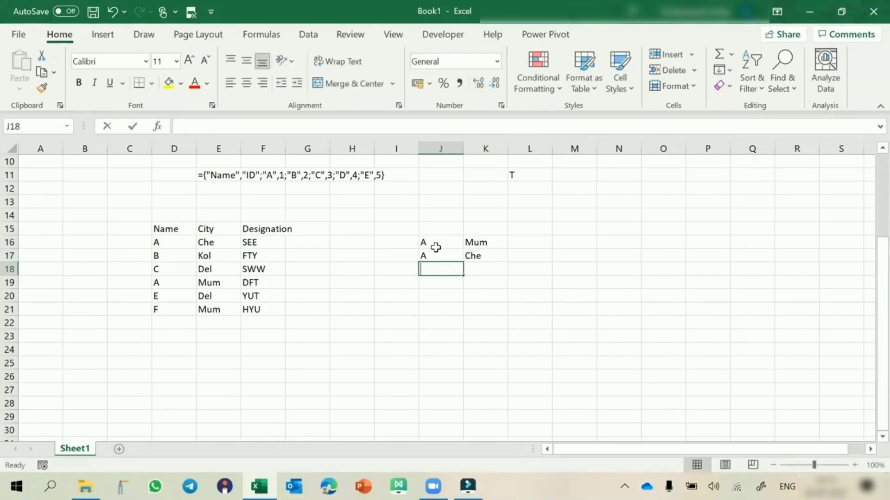
Enter the third lookup pair, name E in capitals and city Del, in cells J18 and K18
{"action": "type", "text": "e"}
{"action": "key", "text": "Tab"}
{"action": "key", "text": "shift+Tab"}
{"action": "type", "text": "E"}
{"action": "key", "text": "Tab"}
{"action": "type", "text": "Del"}
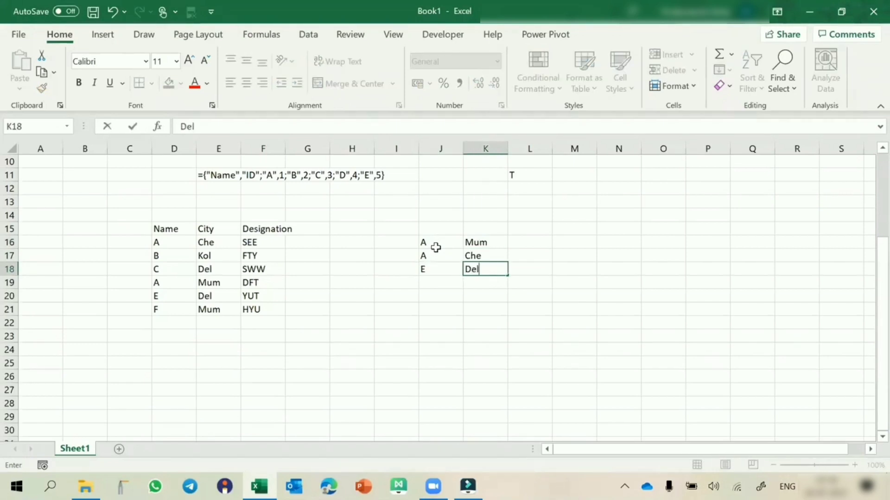
{"action": "left_click", "coordinate": [439, 228]}
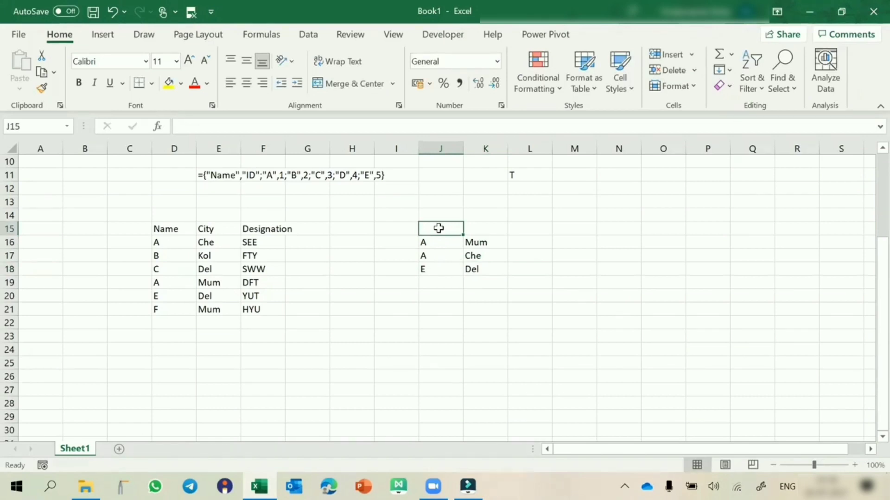
Add the headers Name, City and Designation in J15:L15 above the lookup pairs
{"action": "type", "text": "Name"}
{"action": "key", "text": "Tab"}
{"action": "type", "text": "Ci"}
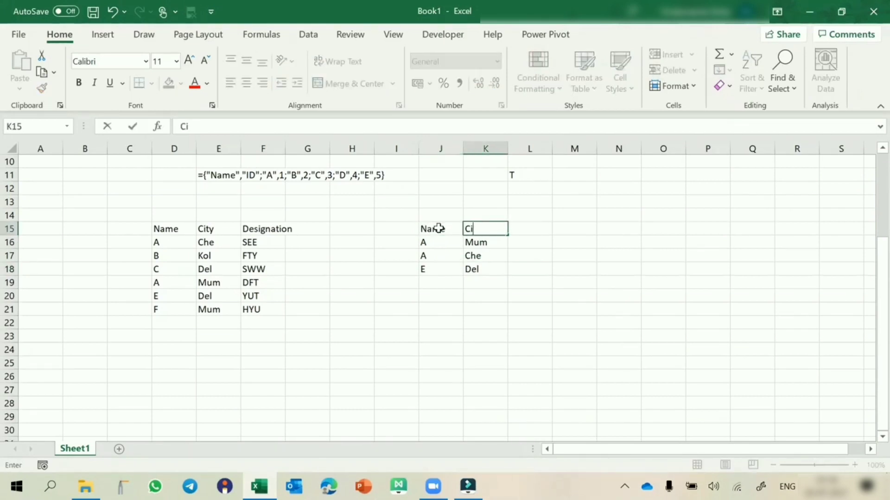
{"action": "type", "text": "ty"}
{"action": "left_click", "coordinate": [523, 229]}
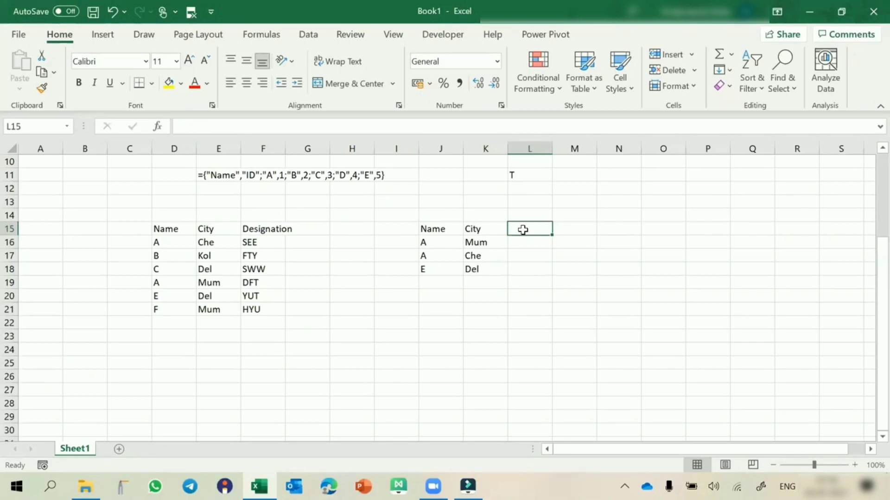
{"action": "type", "text": "Designa"}
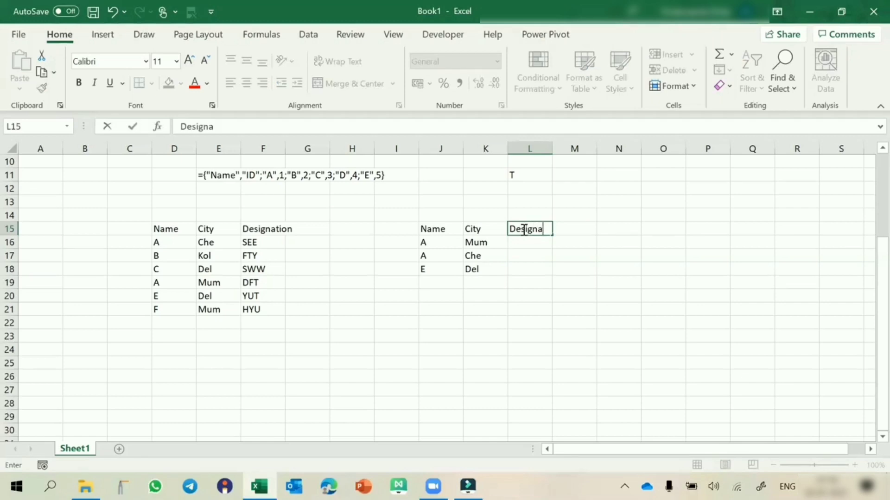
{"action": "type", "text": "tion"}
{"action": "key", "text": "Return"}
Start a new table with the headers ID, Name and City in cells O2:Q2
{"action": "scroll", "coordinate": [523, 230], "scroll_direction": "up", "scroll_amount": 3}
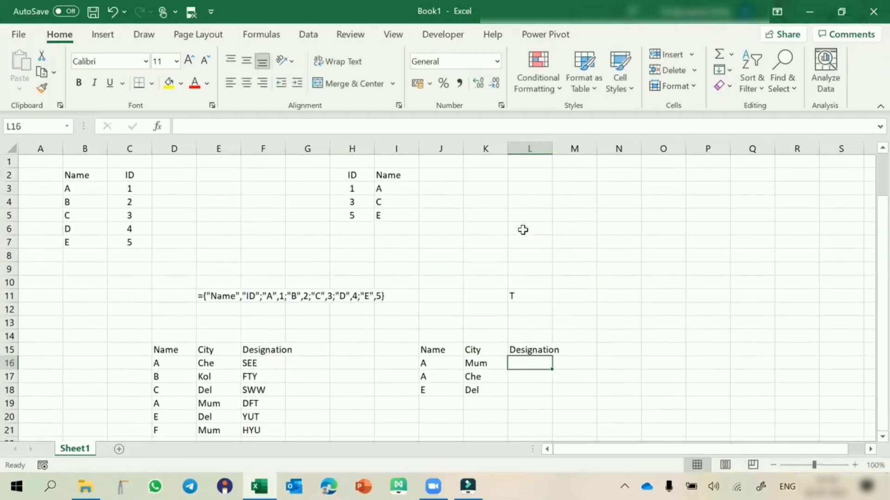
{"action": "scroll", "coordinate": [523, 229], "scroll_direction": "down", "scroll_amount": 2}
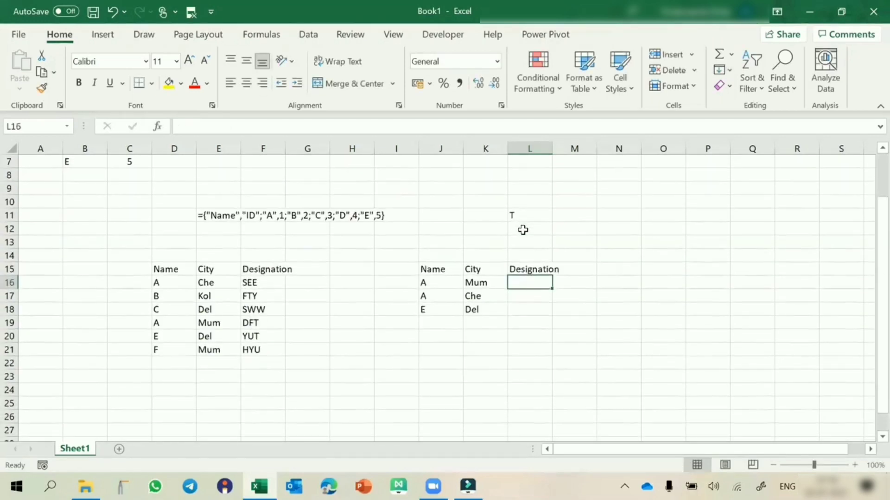
{"action": "scroll", "coordinate": [523, 230], "scroll_direction": "up", "scroll_amount": 2}
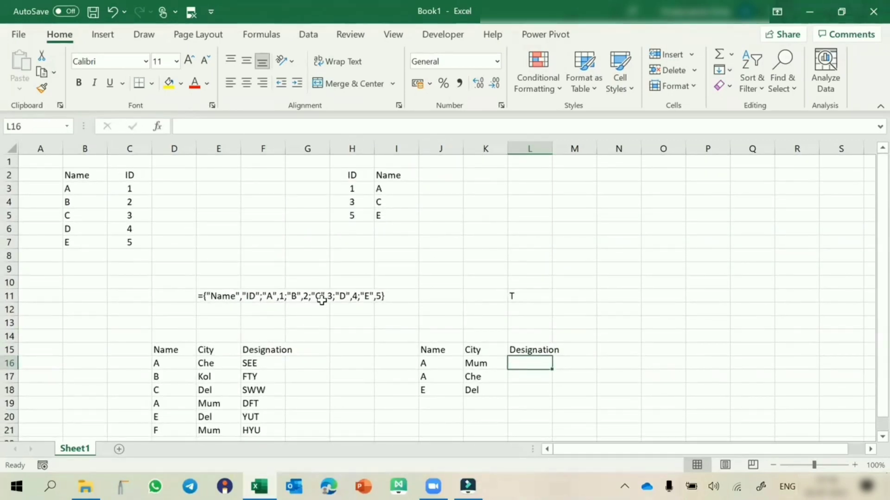
{"action": "scroll", "coordinate": [662, 198], "scroll_direction": "right", "scroll_amount": 2}
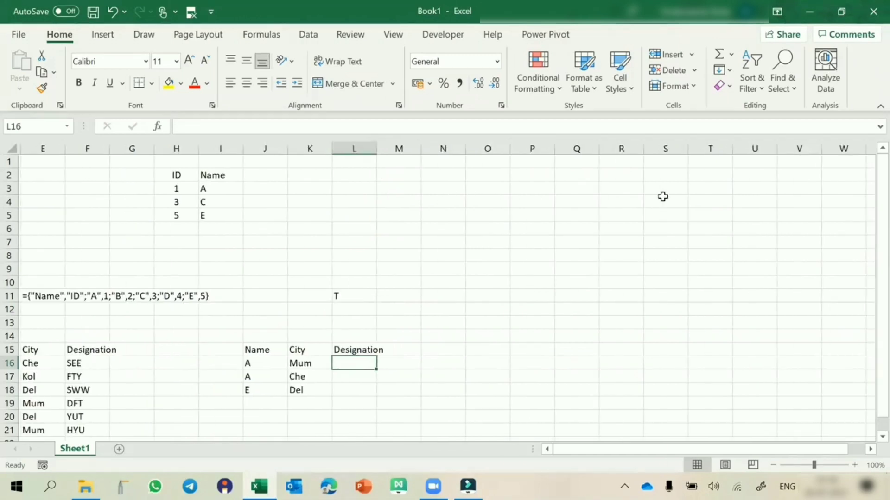
{"action": "left_click", "coordinate": [484, 174]}
{"action": "type", "text": "ID"}
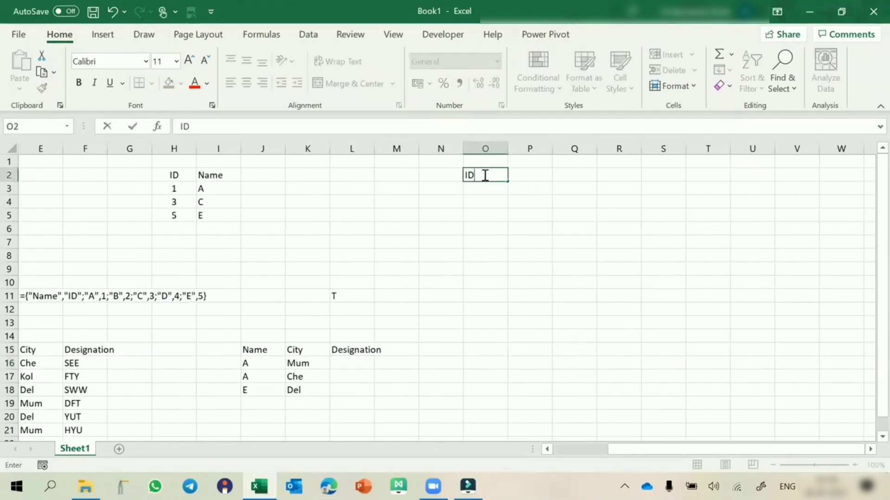
{"action": "key", "text": "Tab"}
{"action": "type", "text": "NameCity"}
{"action": "key", "text": "Return"}
{"action": "key", "text": "Up"}
{"action": "key", "text": "Right"}
{"action": "type", "text": "Name"}
{"action": "key", "text": "Tab"}
{"action": "type", "text": "City"}
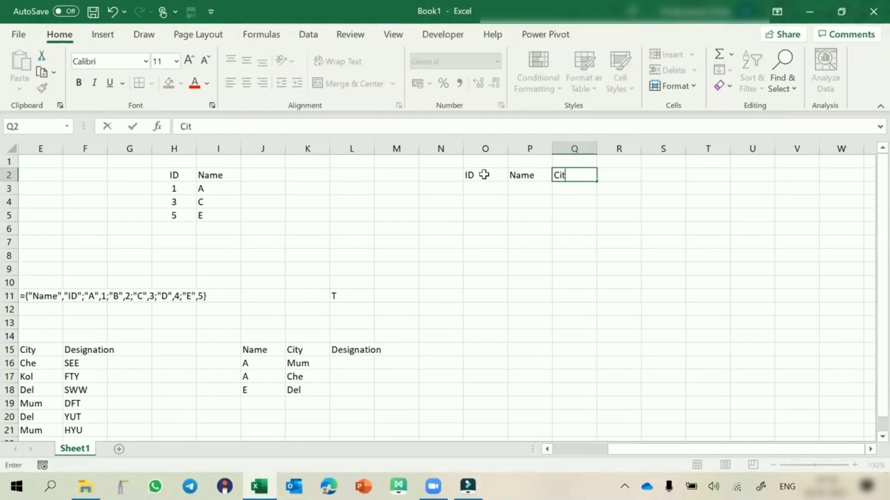
{"action": "key", "text": "Return"}
Fill O3:O8 with IDs 1 to 6 and P3:P8 with names A to F
{"action": "key", "text": "Left"}
{"action": "type", "text": "1 2 3 4 5 6"}
{"action": "key", "text": "Up"}
{"action": "key", "text": "Up"}
{"action": "key", "text": "Up"}
{"action": "key", "text": "Up"}
{"action": "key", "text": "Up"}
{"action": "key", "text": "Up"}
{"action": "key", "text": "Right"}
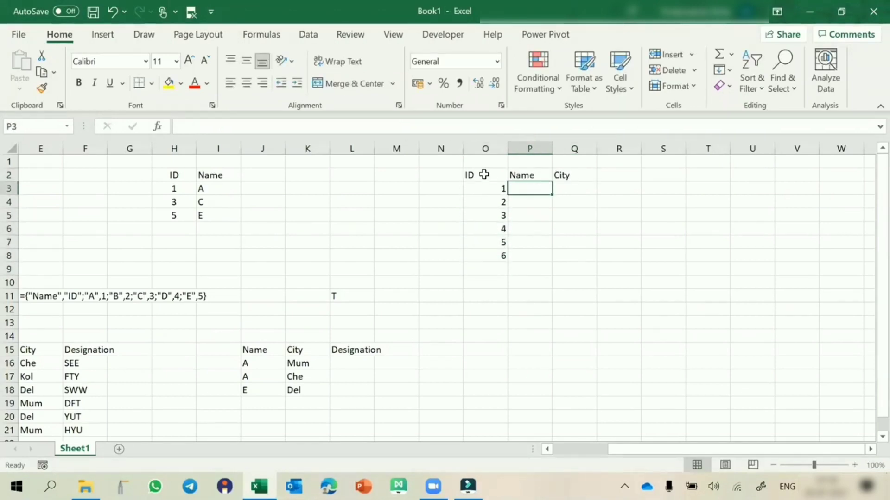
{"action": "type", "text": "A B C D E F"}
Fill Q3:Q8 with the cities AA, BB, CC, DD, EE and FF, and center columns O to Q
{"action": "left_click", "coordinate": [577, 190]}
{"action": "type", "text": "AA"}
{"action": "key", "text": "Return"}
{"action": "type", "text": "BB"}
{"action": "key", "text": "Return"}
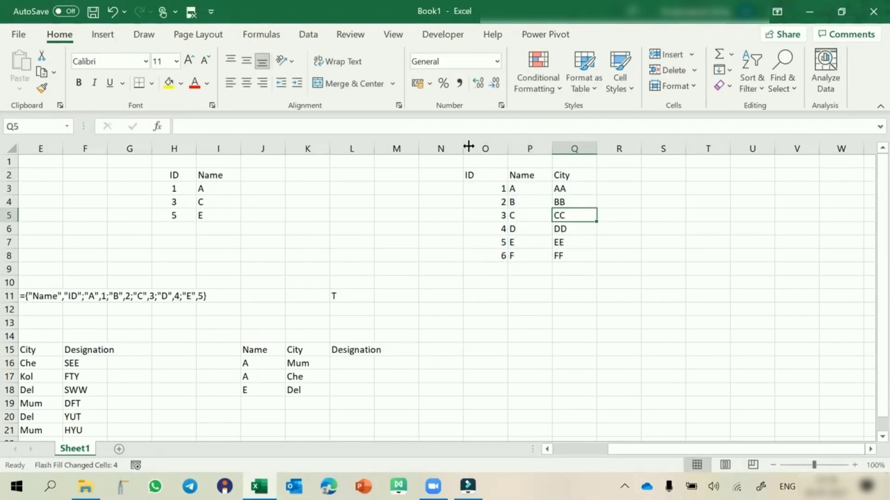
{"action": "left_click_drag", "start_coordinate": [469, 148], "coordinate": [574, 148]}
{"action": "left_click", "coordinate": [248, 84]}
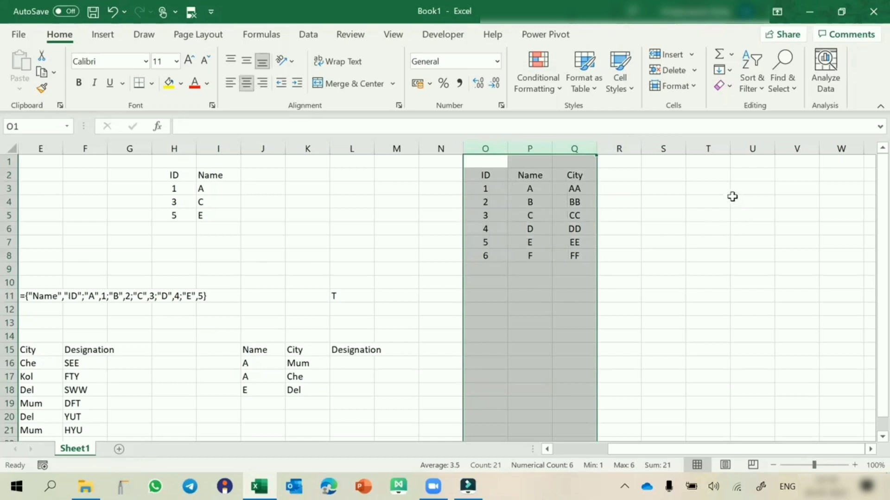
Add the headers ID, Name and City in cells T2:V2 for a lookup table
{"action": "left_click", "coordinate": [704, 175]}
{"action": "type", "text": "ID"}
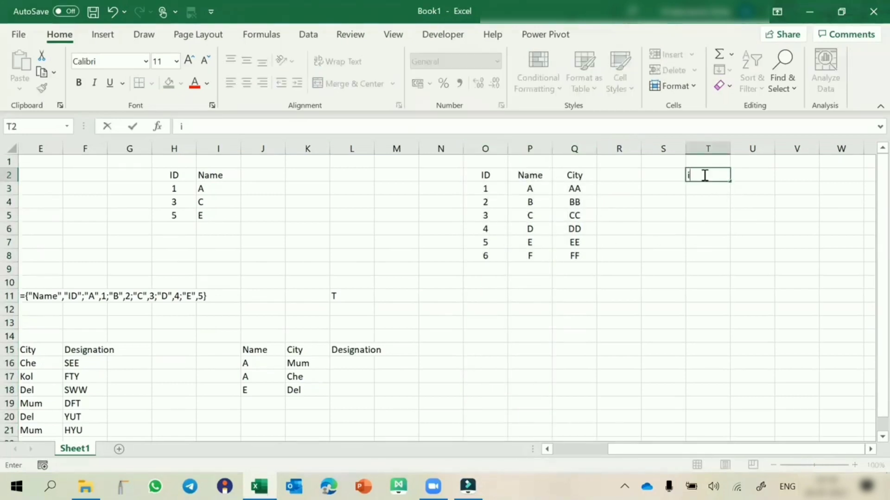
{"action": "key", "text": "BackSpace"}
{"action": "type", "text": "D"}
{"action": "key", "text": "Tab"}
{"action": "type", "text": "Name"}
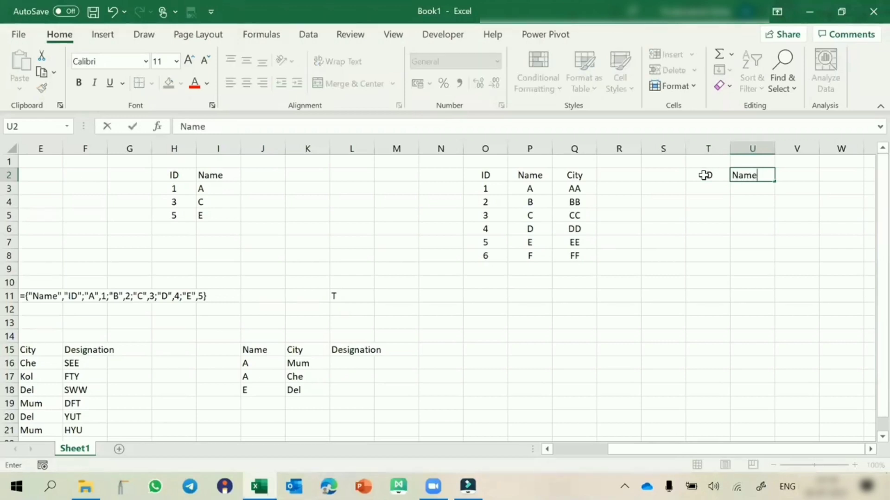
{"action": "key", "text": "Tab"}
{"action": "type", "text": "City"}
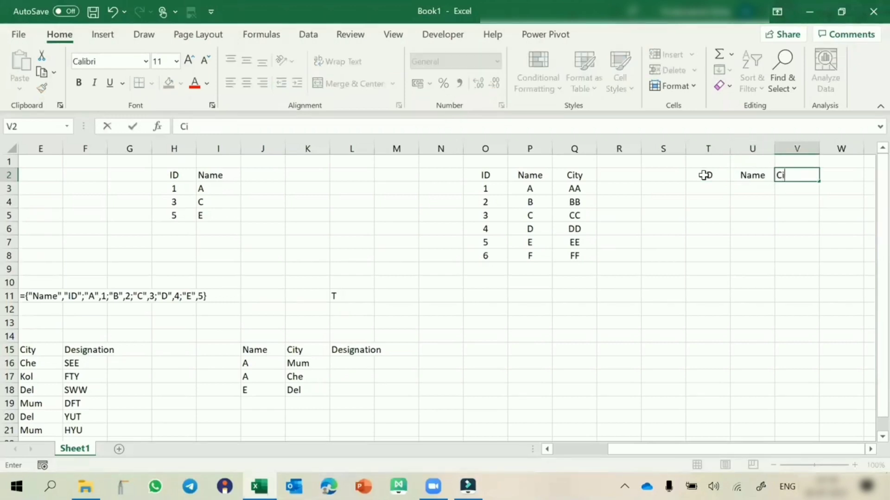
Enter the lookup IDs 1, 4, 5 and 6 in T3:T6 and center them
{"action": "left_click", "coordinate": [721, 230]}
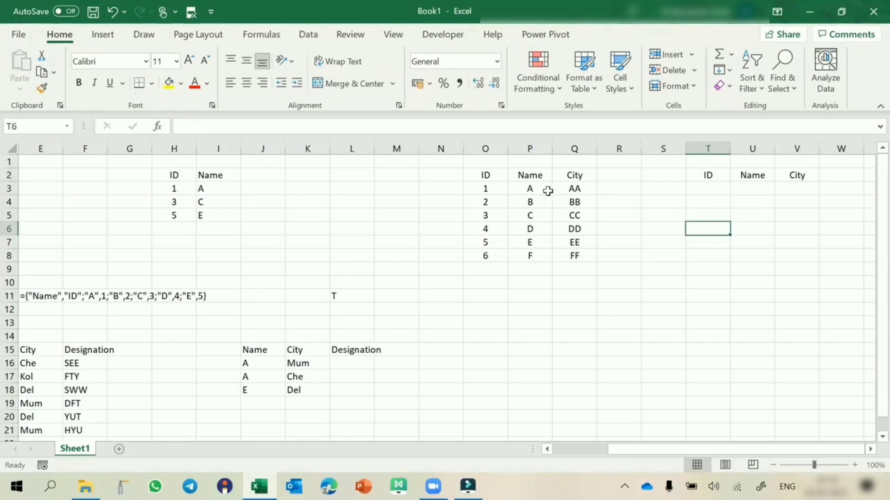
{"action": "left_click", "coordinate": [718, 189]}
{"action": "type", "text": "1"}
{"action": "key", "text": "Return"}
{"action": "type", "text": "4"}
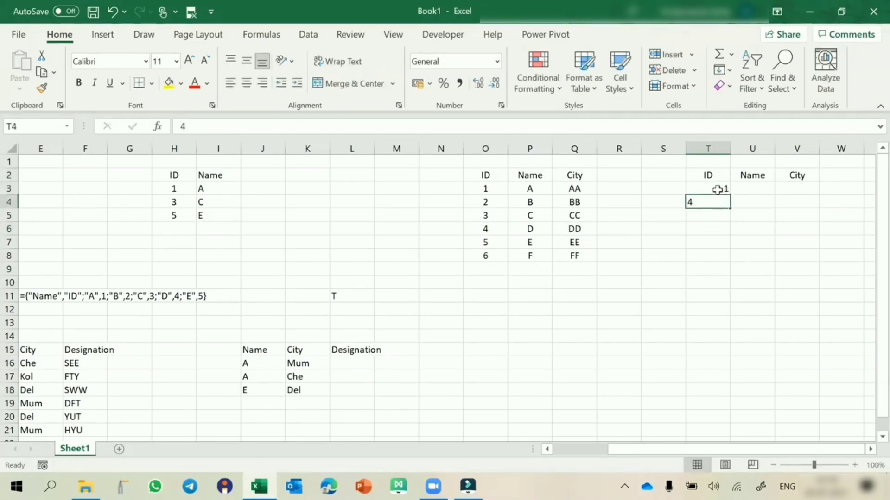
{"action": "key", "text": "Return"}
{"action": "type", "text": "5"}
{"action": "key", "text": "Return"}
{"action": "type", "text": "6"}
{"action": "key", "text": "Return"}
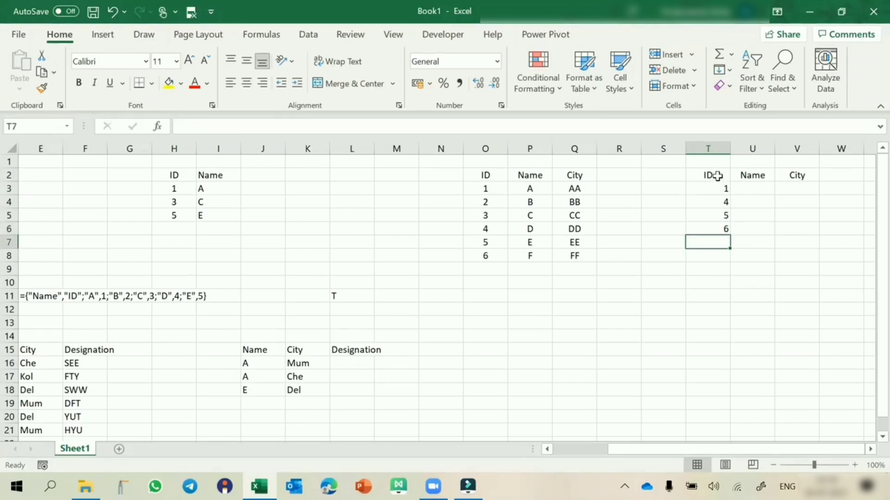
{"action": "left_click_drag", "start_coordinate": [716, 176], "coordinate": [727, 233]}
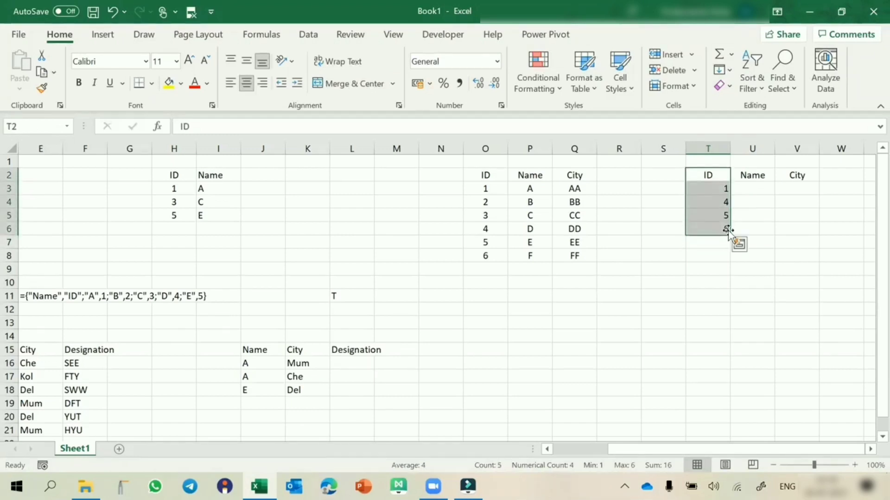
{"action": "left_click", "coordinate": [246, 83]}
{"action": "left_click", "coordinate": [247, 86]}
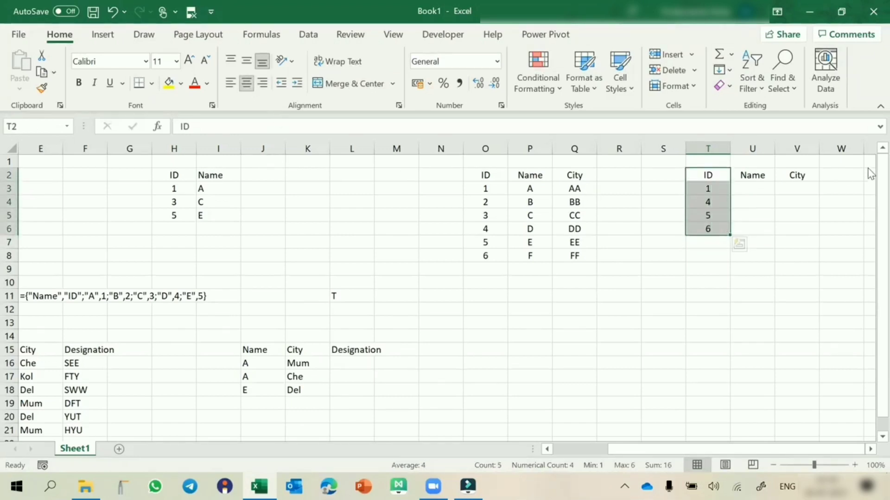
Start a VLOOKUP formula across U3:V3 with the column-locked lookup value $T3
{"action": "left_click", "coordinate": [750, 189]}
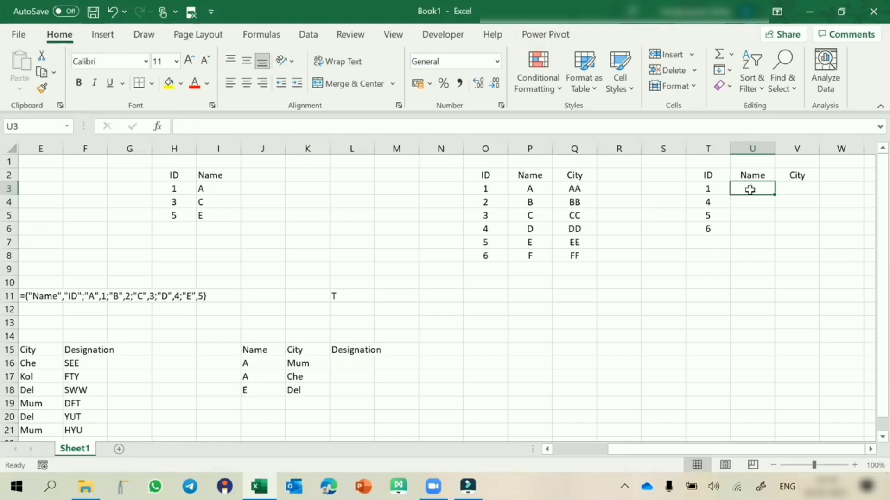
{"action": "left_click_drag", "start_coordinate": [750, 189], "coordinate": [790, 190]}
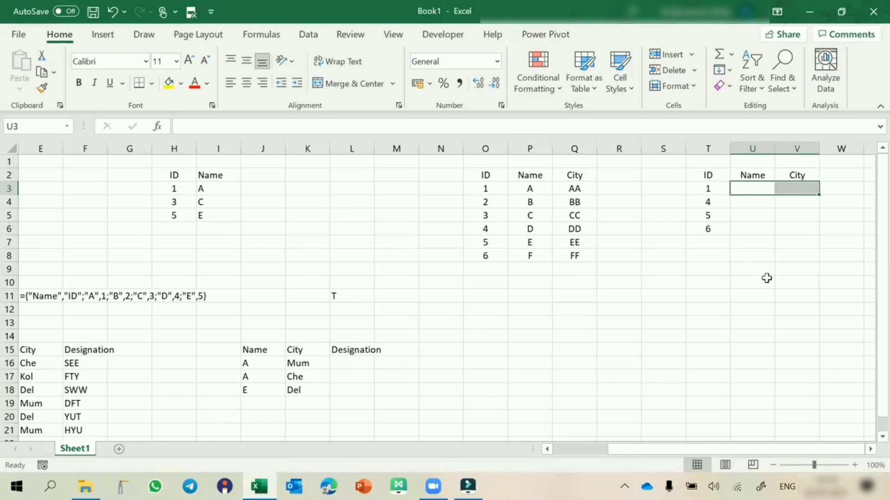
{"action": "type", "text": "=vlo"}
{"action": "key", "text": "Tab"}
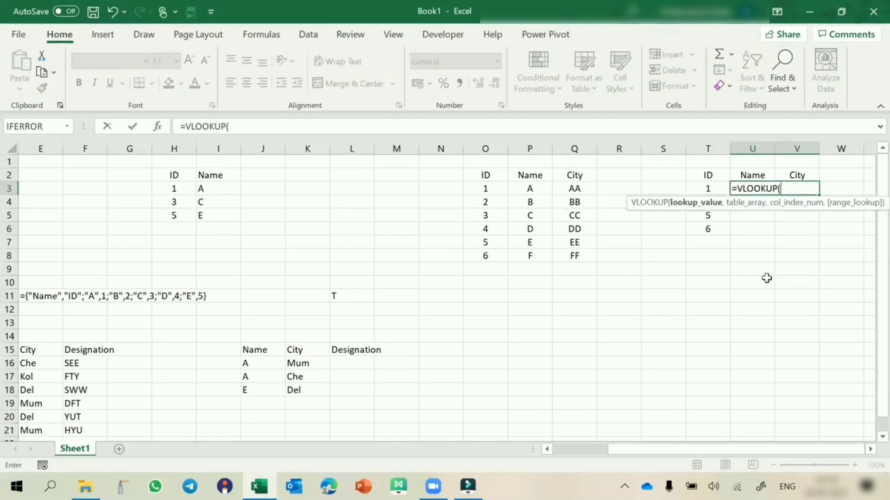
{"action": "left_click", "coordinate": [698, 189]}
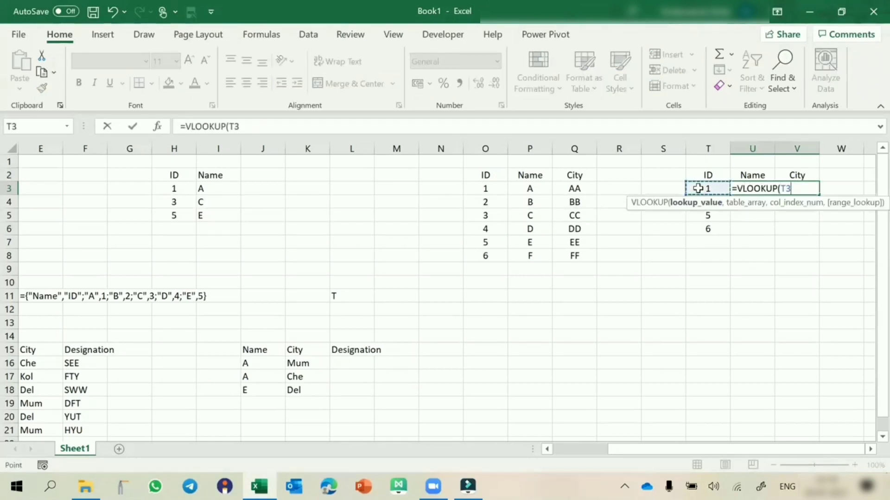
{"action": "key", "text": "F4"}
{"action": "key", "text": "F4"}
{"action": "key", "text": "F4"}
{"action": "type", "text": ","}
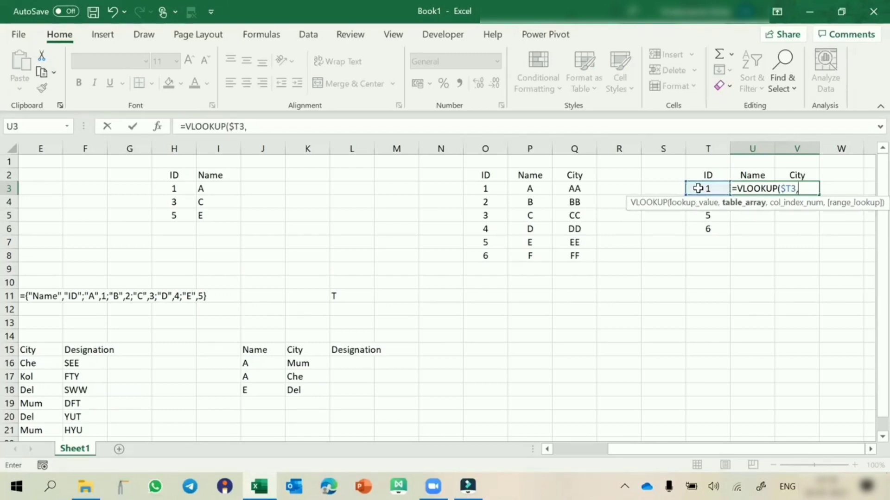
Complete the VLOOKUP with table $O$2:$Q$8, column indexes {2,3} and FALSE, and enter it as an array formula
{"action": "left_click", "coordinate": [487, 175]}
{"action": "left_click_drag", "start_coordinate": [529, 200], "coordinate": [567, 252]}
{"action": "key", "text": "F4"}
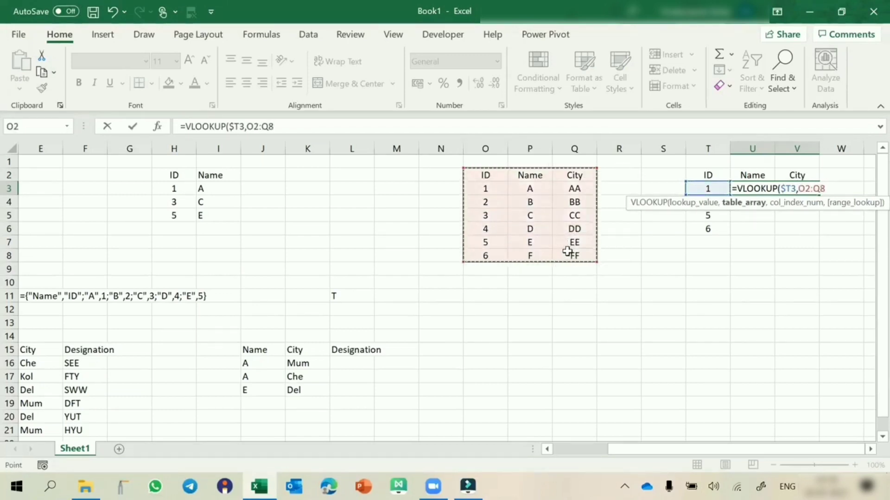
{"action": "type", "text": ","}
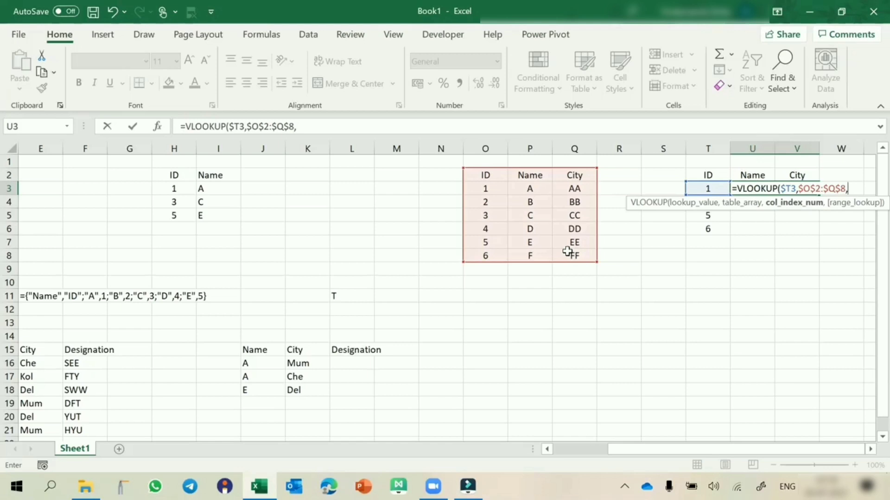
{"action": "type", "text": "{2,3},false"}
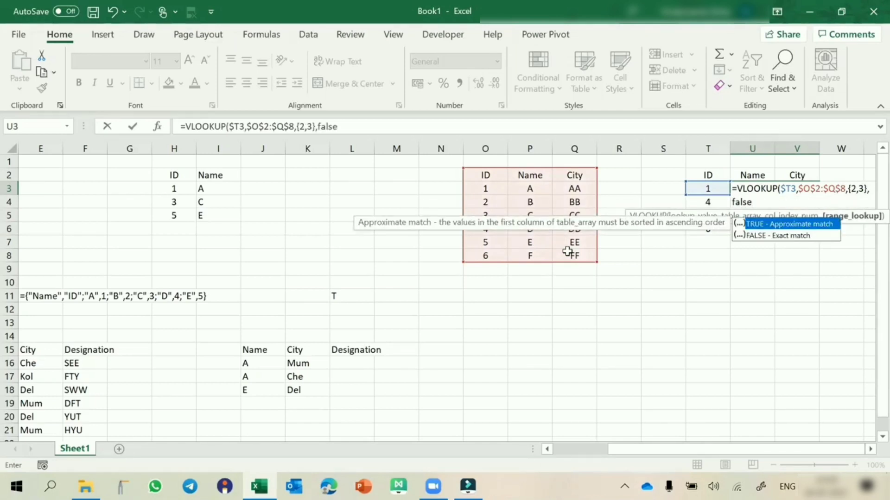
{"action": "type", "text": ")"}
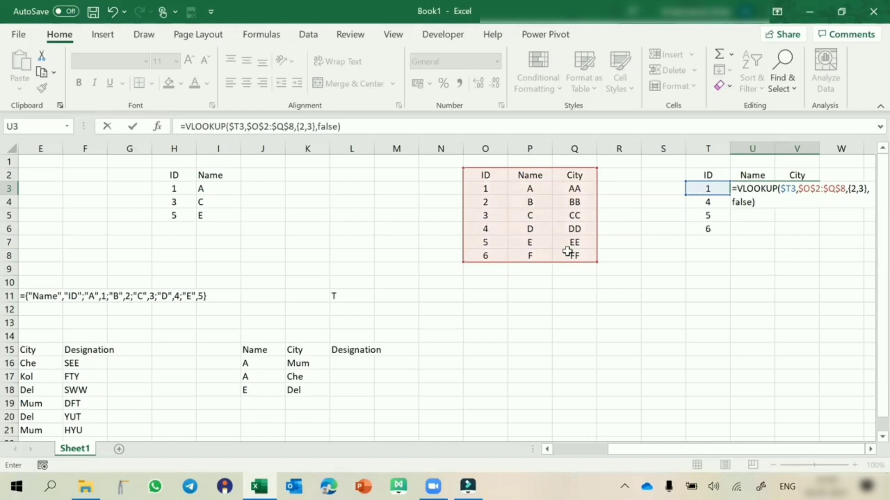
{"action": "key", "text": "ctrl+shift+Return"}
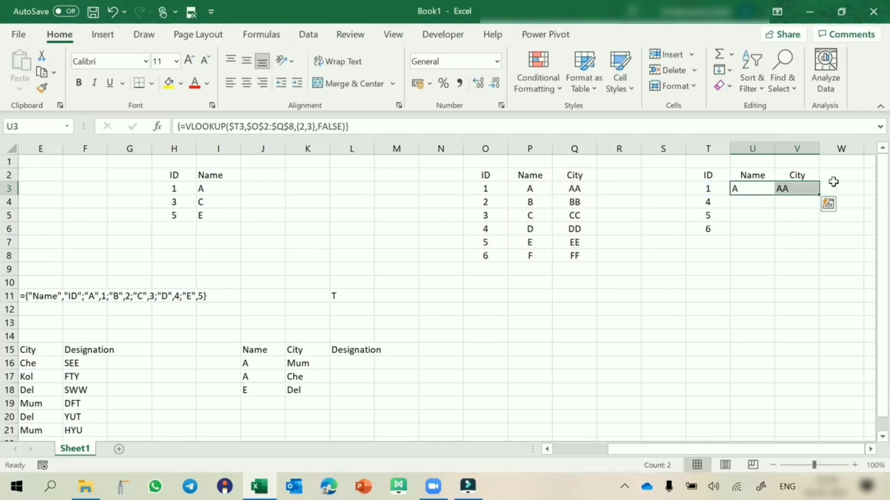
Fill the array formula from U3:V3 down to row 6 and check the copied formulas
{"action": "left_click_drag", "start_coordinate": [819, 197], "coordinate": [818, 237]}
{"action": "left_click", "coordinate": [759, 278]}
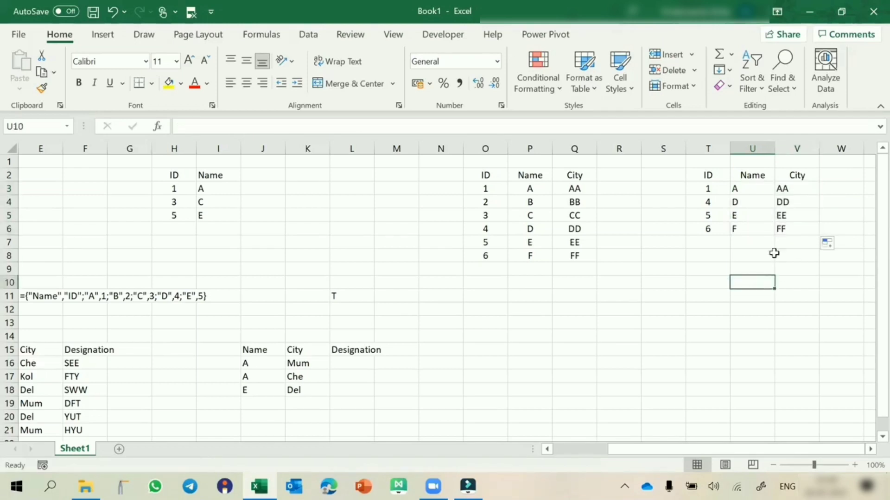
{"action": "left_click", "coordinate": [754, 202]}
{"action": "left_click", "coordinate": [788, 202]}
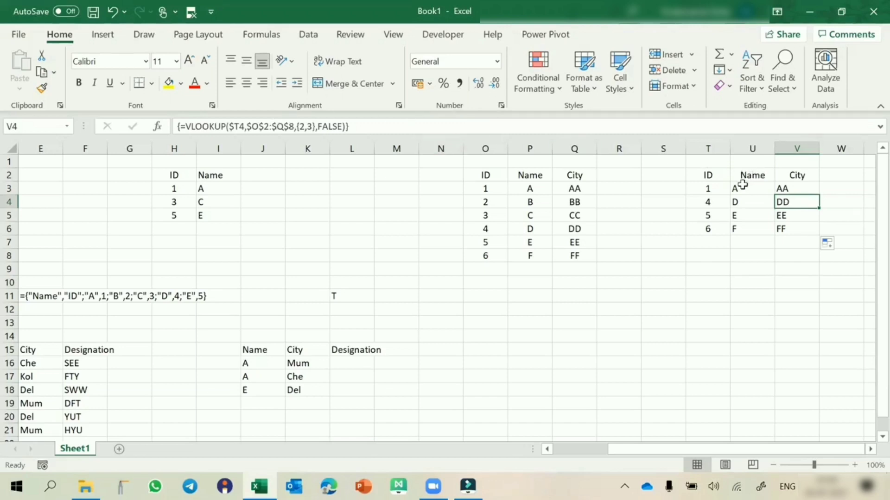
{"action": "left_click_drag", "start_coordinate": [742, 185], "coordinate": [781, 185]}
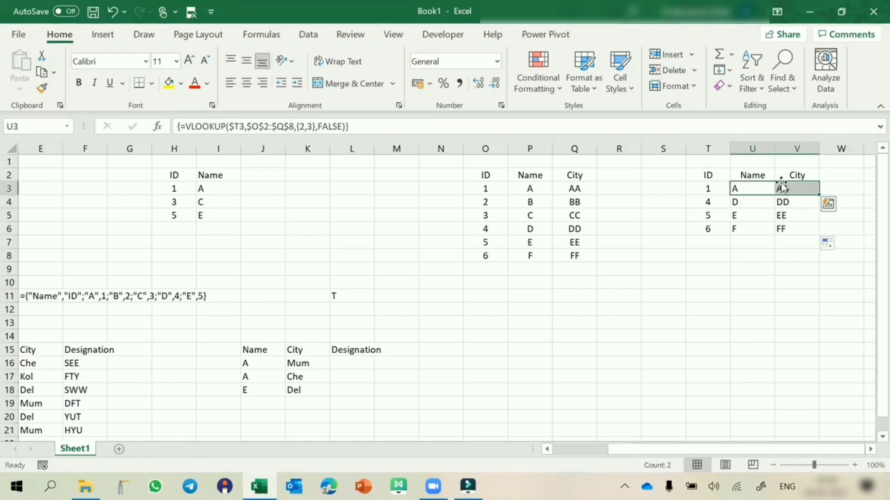
Copy the ID, Name and City source table in O2:Q8 to a new location starting at Y2
{"action": "scroll", "coordinate": [352, 175], "scroll_direction": "left", "scroll_amount": 3}
{"action": "left_click_drag", "start_coordinate": [351, 175], "coordinate": [440, 259]}
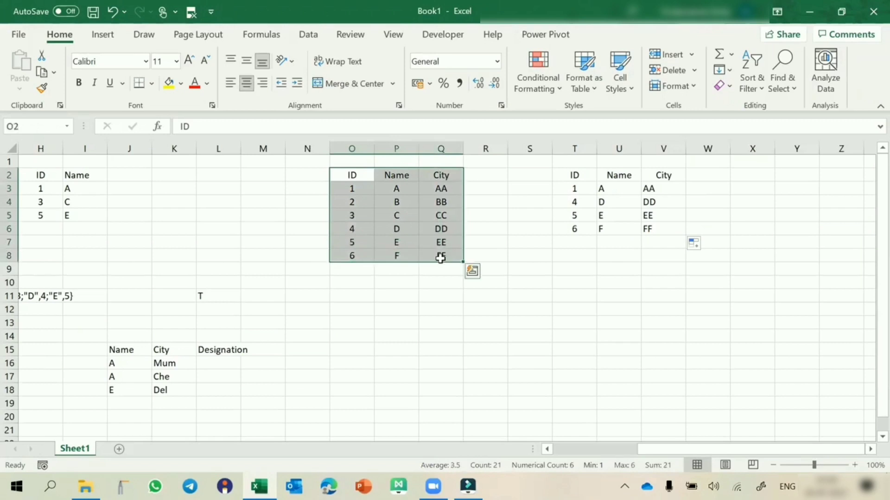
{"action": "key", "text": "ctrl+c"}
{"action": "scroll", "coordinate": [480, 290], "scroll_direction": "right", "scroll_amount": 4}
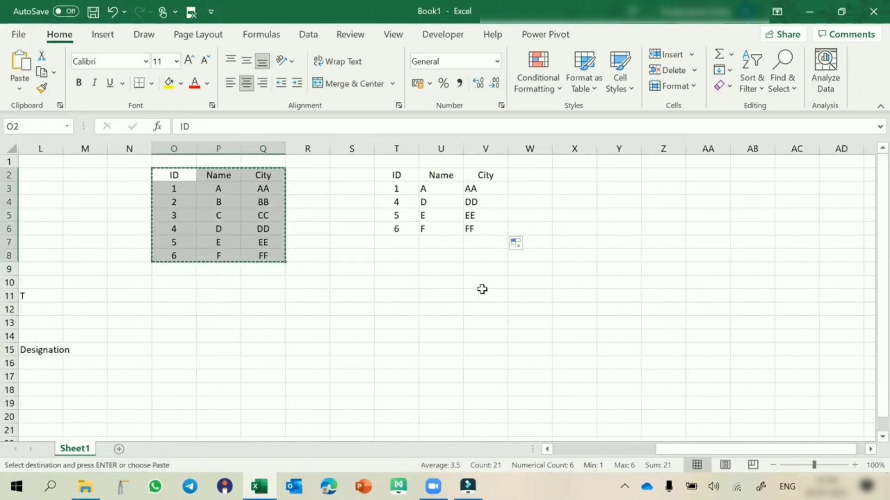
{"action": "left_click", "coordinate": [636, 174]}
{"action": "key", "text": "ctrl+v"}
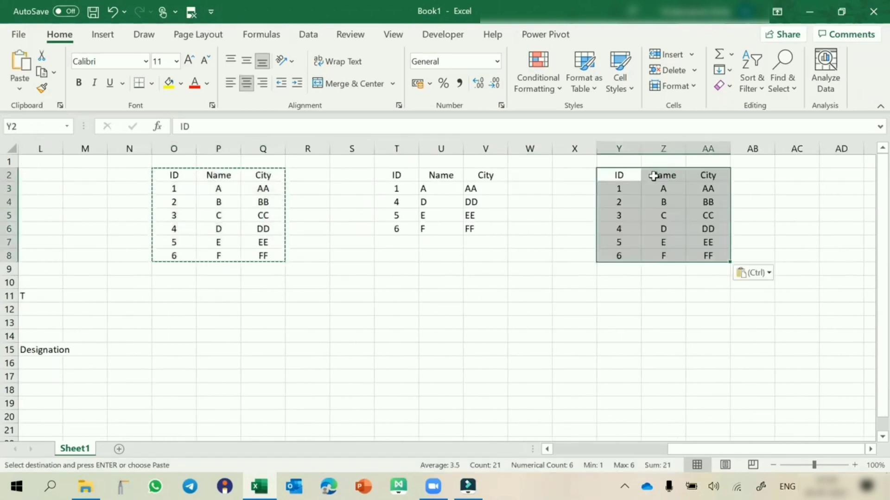
Move the ID column Y2:Y8 of the copied table so that it sits between the Name and City columns
{"action": "left_click_drag", "start_coordinate": [622, 174], "coordinate": [621, 256]}
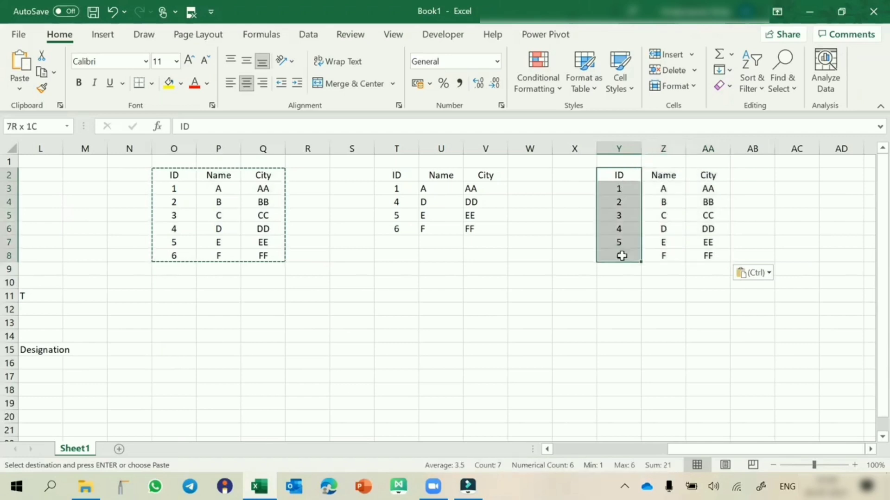
{"action": "key", "text": "ctrl+c"}
{"action": "left_click", "coordinate": [708, 175]}
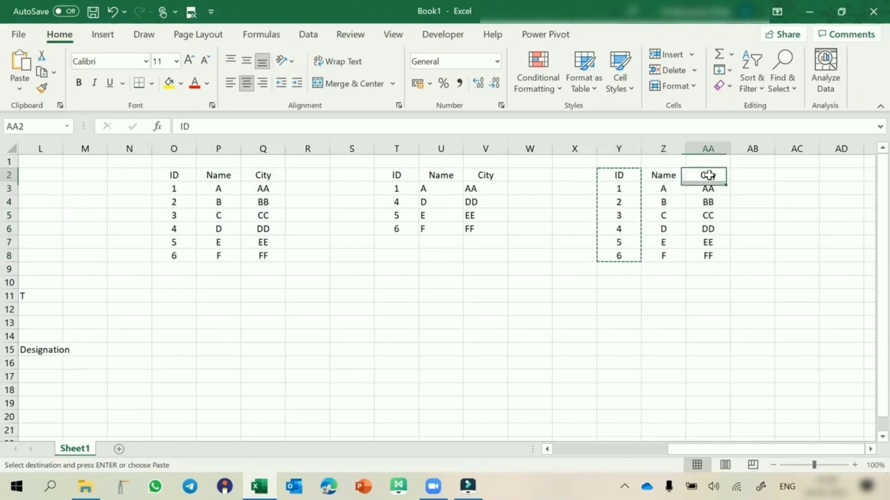
{"action": "right_click", "coordinate": [708, 175]}
{"action": "left_click", "coordinate": [745, 187]}
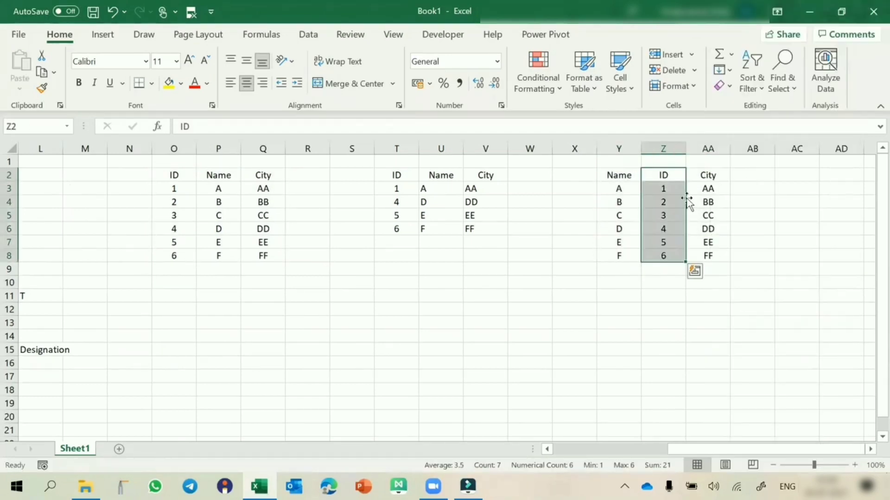
{"action": "left_click", "coordinate": [651, 202]}
Copy the results table T2:V6 to AD2 and clear the Name and City results in AE3:AF6
{"action": "scroll", "coordinate": [749, 205], "scroll_direction": "right", "scroll_amount": 3}
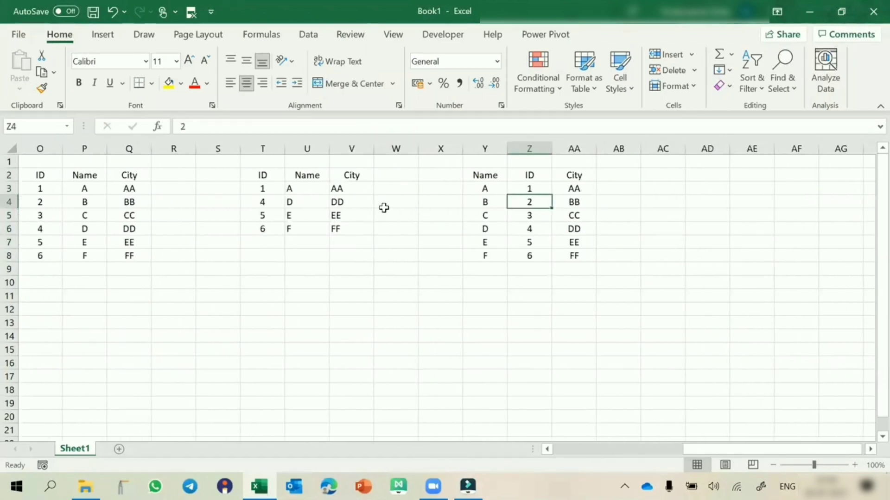
{"action": "left_click_drag", "start_coordinate": [263, 176], "coordinate": [341, 228]}
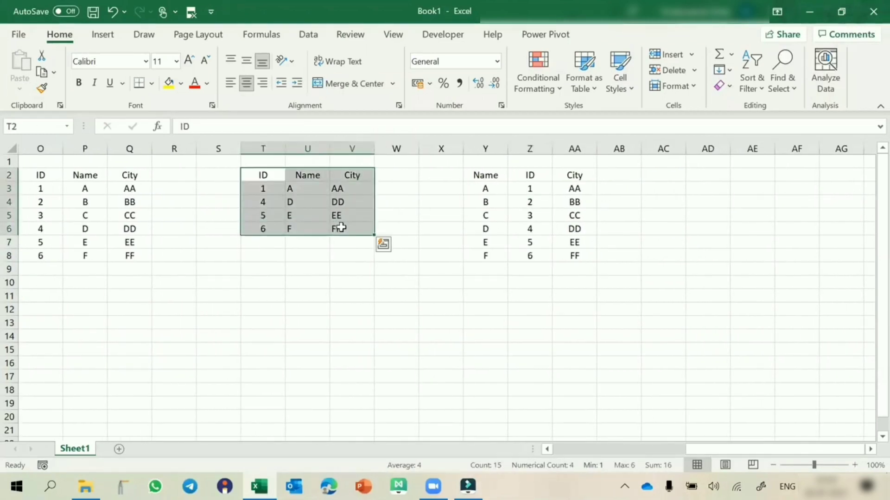
{"action": "key", "text": "ctrl+c"}
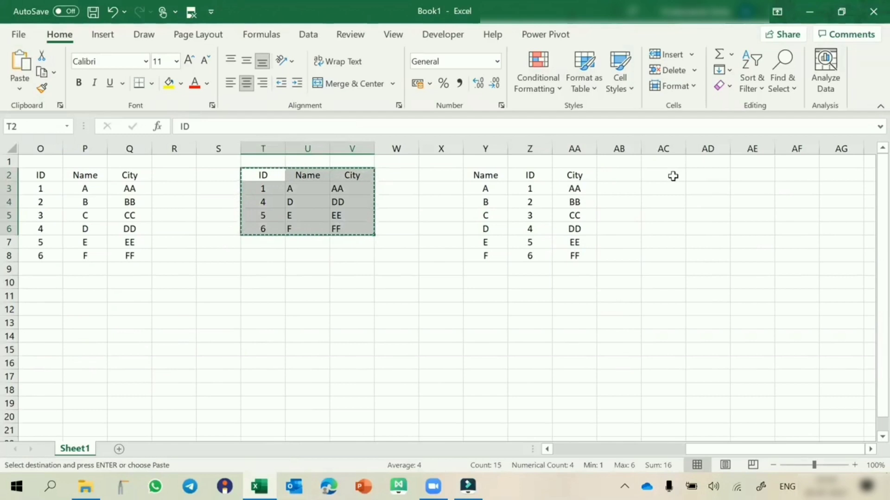
{"action": "left_click", "coordinate": [701, 175]}
{"action": "key", "text": "ctrl+v"}
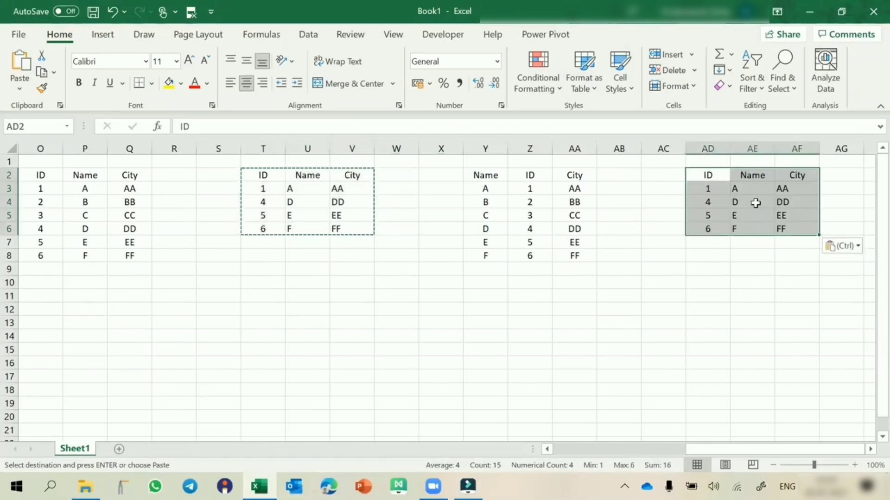
{"action": "left_click_drag", "start_coordinate": [756, 188], "coordinate": [792, 224]}
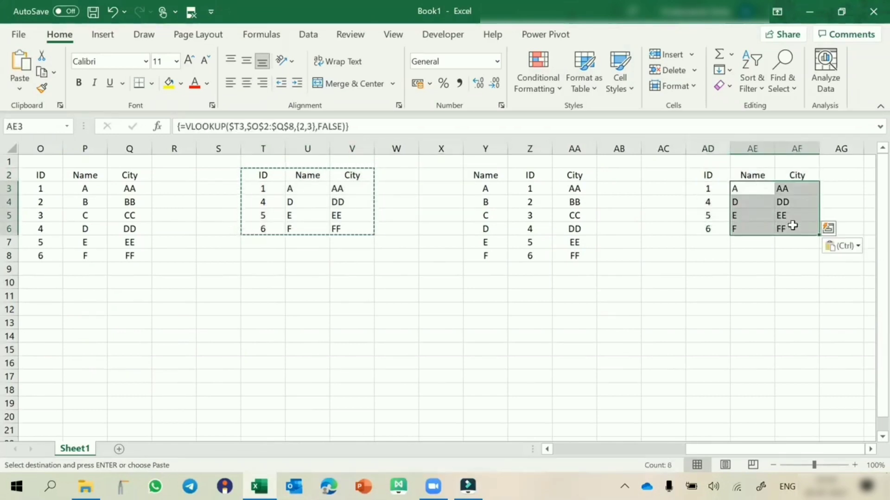
{"action": "key", "text": "Delete"}
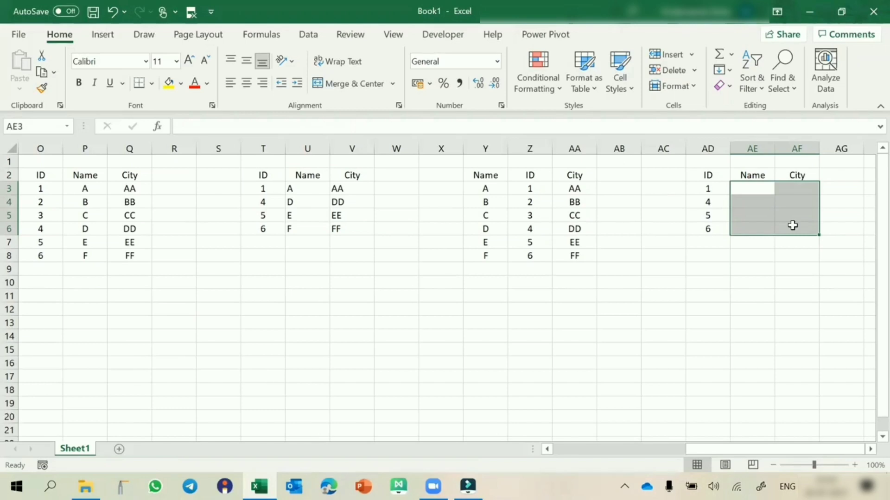
Start a VLOOKUP formula across AE3:AF3 with the column-locked lookup value $AD3
{"action": "left_click", "coordinate": [740, 174]}
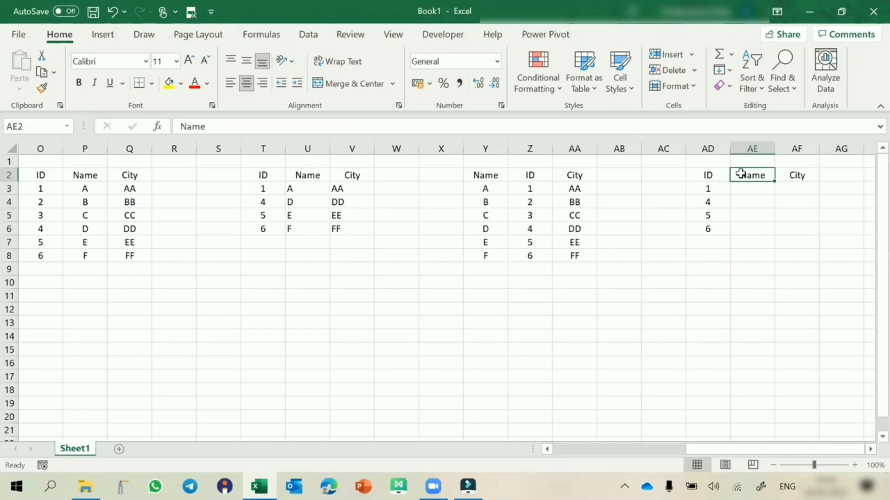
{"action": "key", "text": "Down"}
{"action": "key", "text": "shift+Right"}
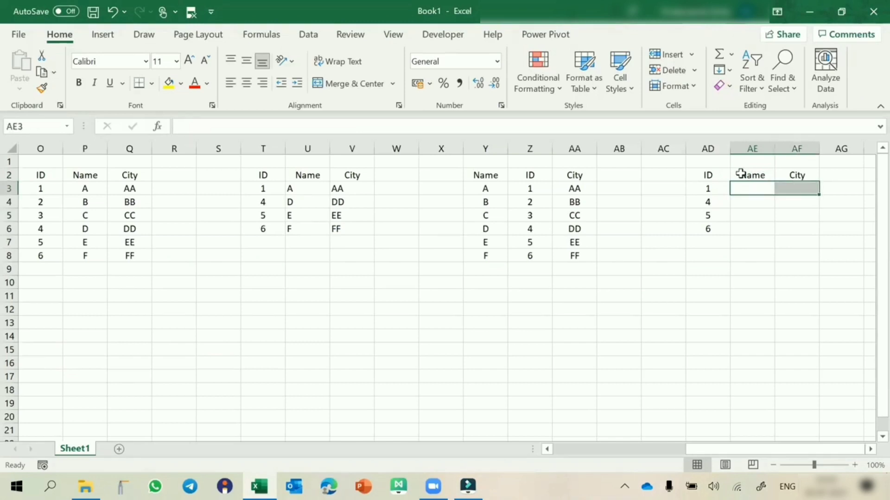
{"action": "type", "text": "=vlo"}
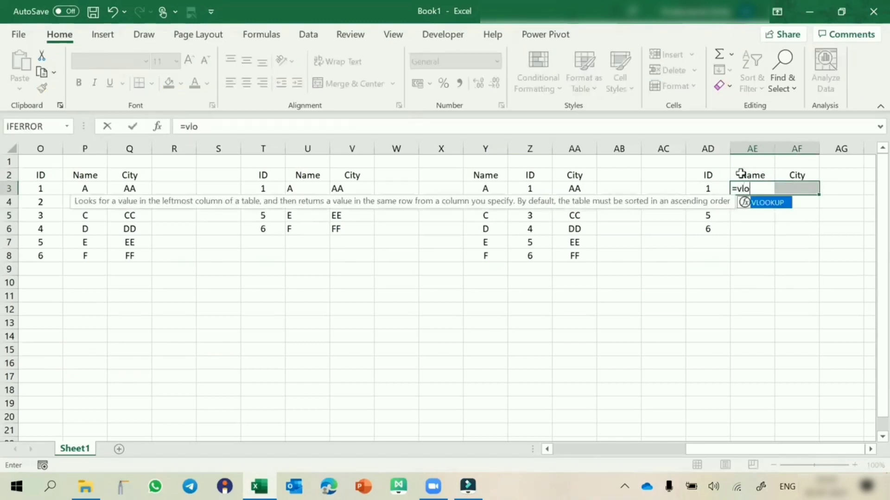
{"action": "key", "text": "Tab"}
{"action": "left_click", "coordinate": [704, 187]}
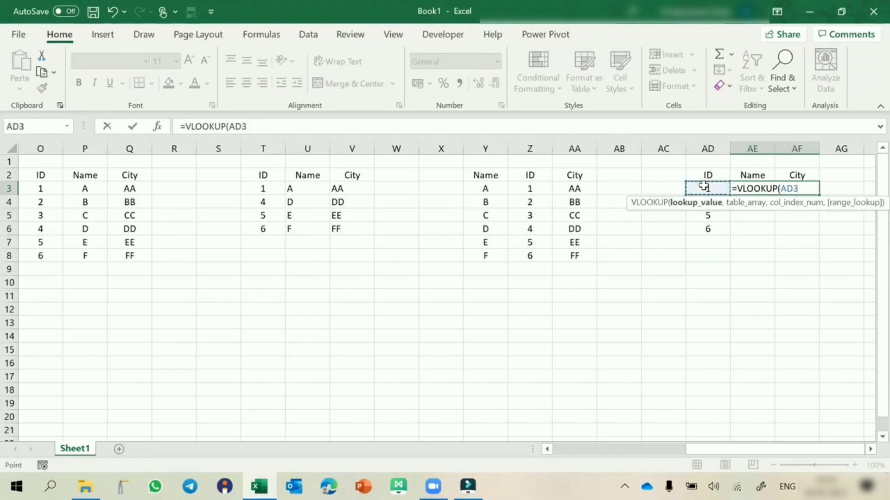
{"action": "key", "text": "F4"}
{"action": "key", "text": "F4"}
{"action": "key", "text": "F4"}
{"action": "type", "text": ","}
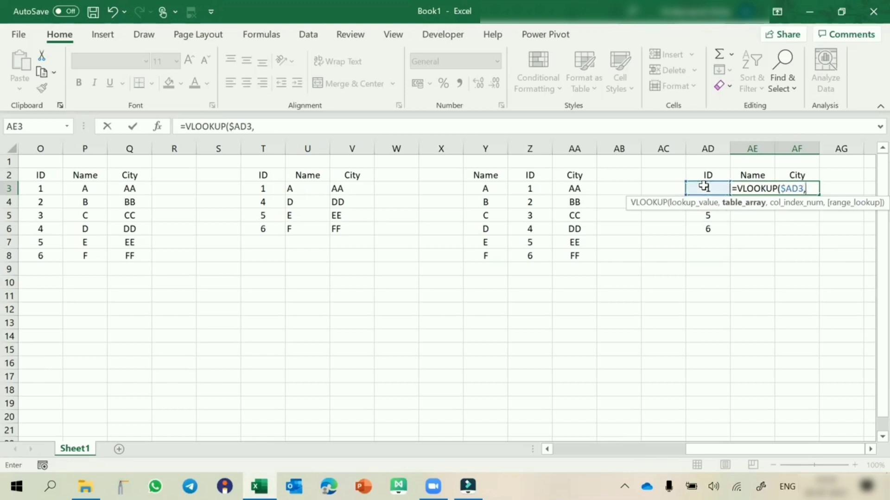
{"action": "type", "text": "choos"}
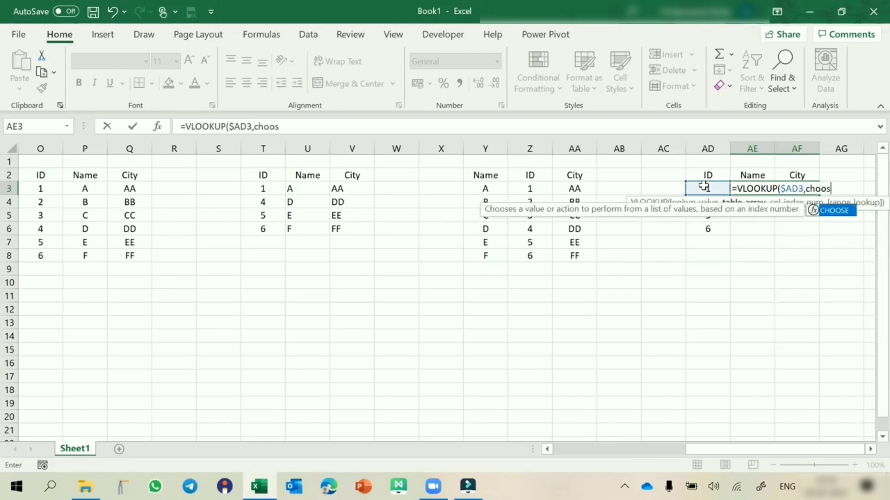
{"action": "type", "text": "e("}
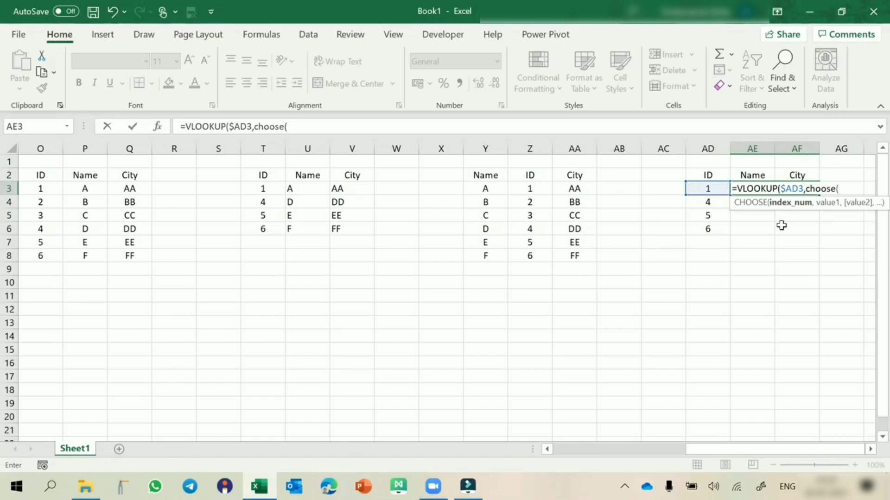
Nest a CHOOSE function as the VLOOKUP table array, with the index array {1,2,3}
{"action": "type", "text": "1,2,3"}
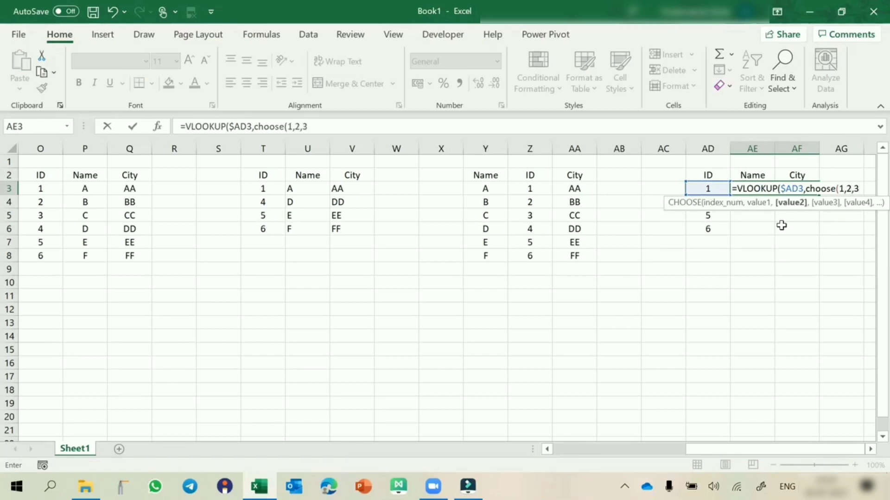
{"action": "left_click", "coordinate": [839, 189]}
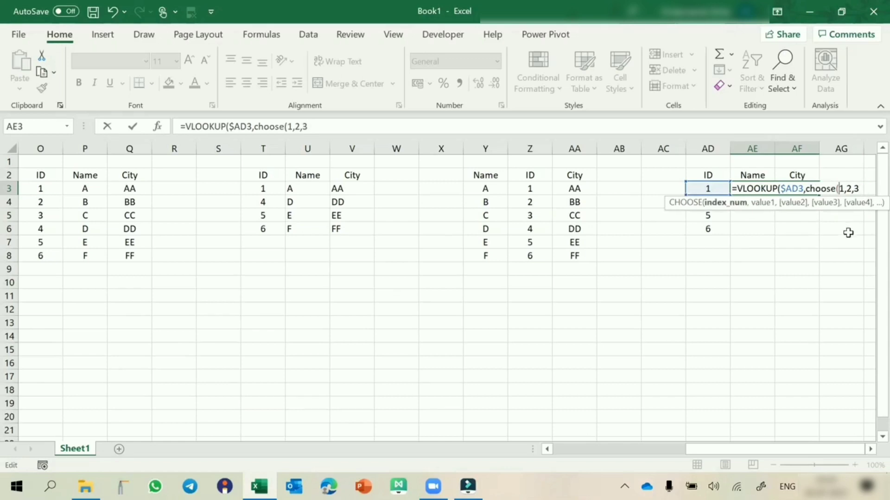
{"action": "type", "text": "{"}
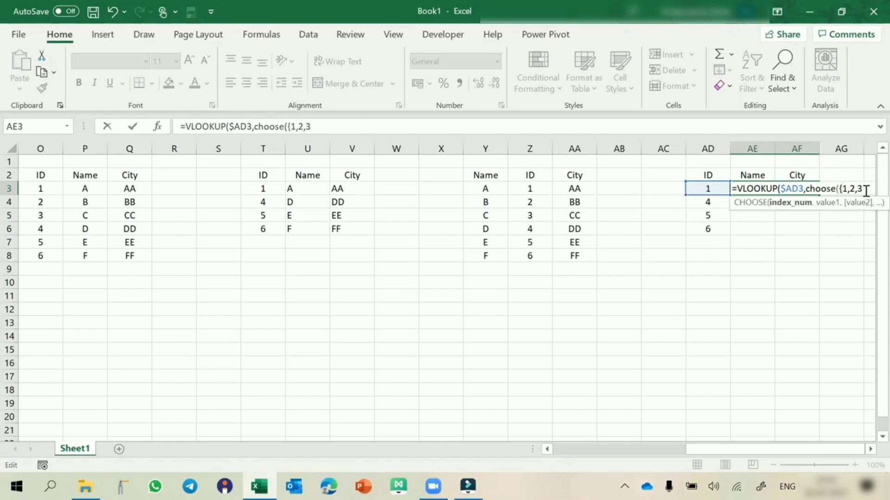
{"action": "type", "text": "1,2,3},"}
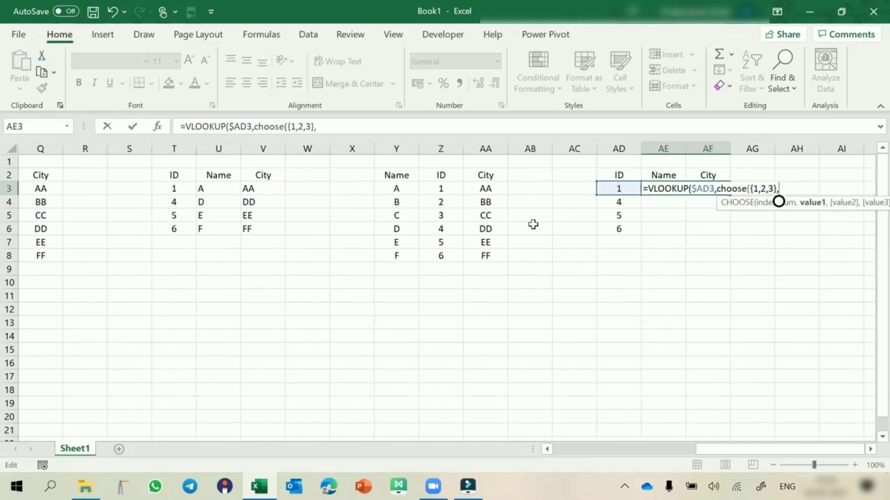
Give CHOOSE the absolute ranges $Z$2:$Z$8, $Y$2:$Y$8 and $AA$2:$AA$8 as its values and close it
{"action": "left_click_drag", "start_coordinate": [441, 177], "coordinate": [444, 255]}
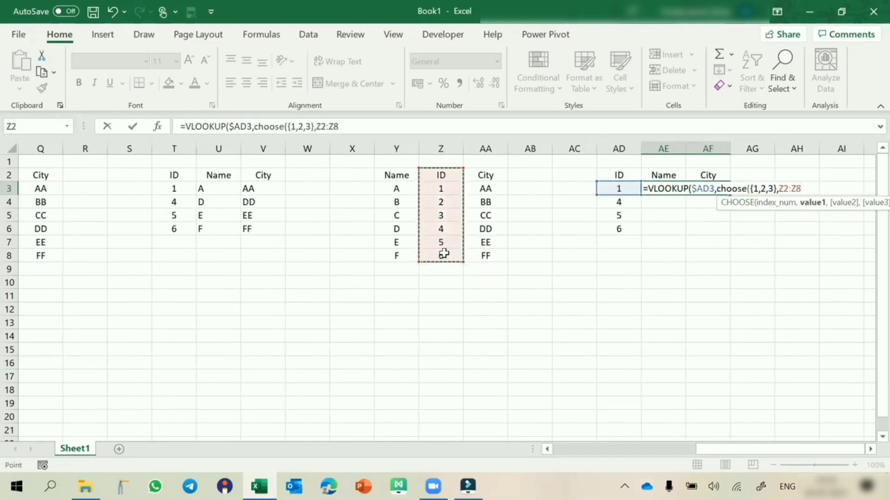
{"action": "key", "text": "F4"}
{"action": "type", "text": ","}
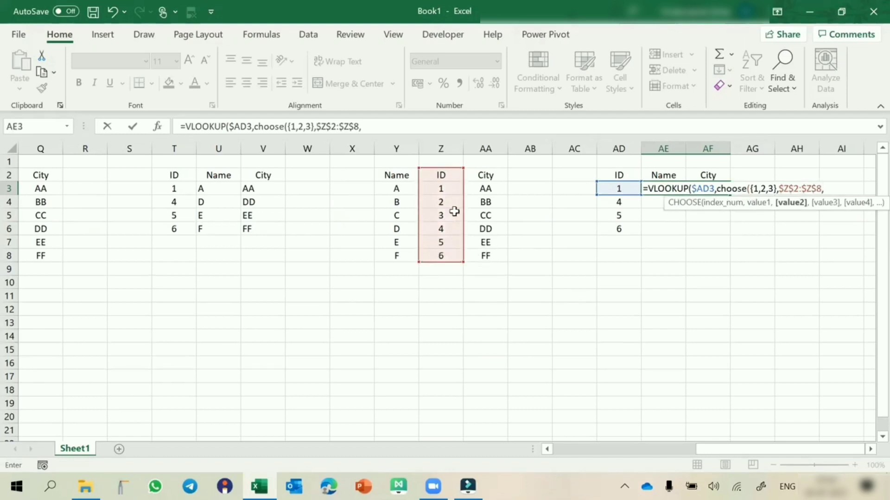
{"action": "left_click_drag", "start_coordinate": [400, 176], "coordinate": [400, 253]}
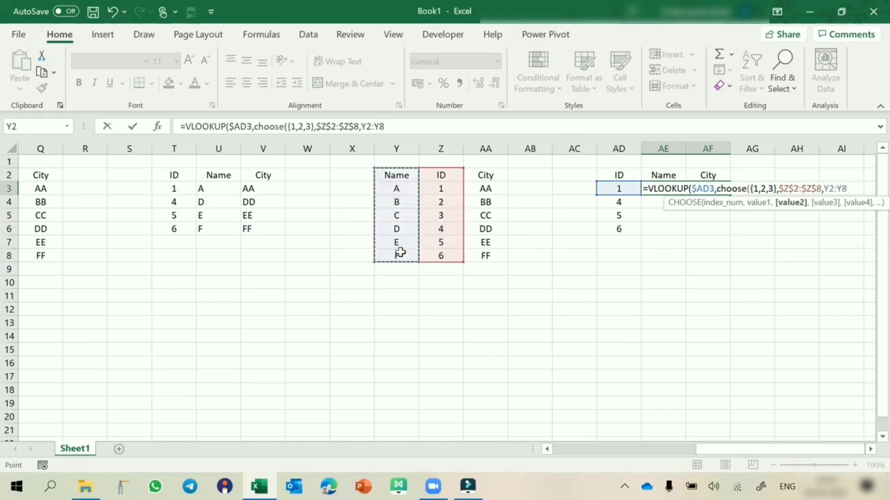
{"action": "key", "text": "F4"}
{"action": "type", "text": ","}
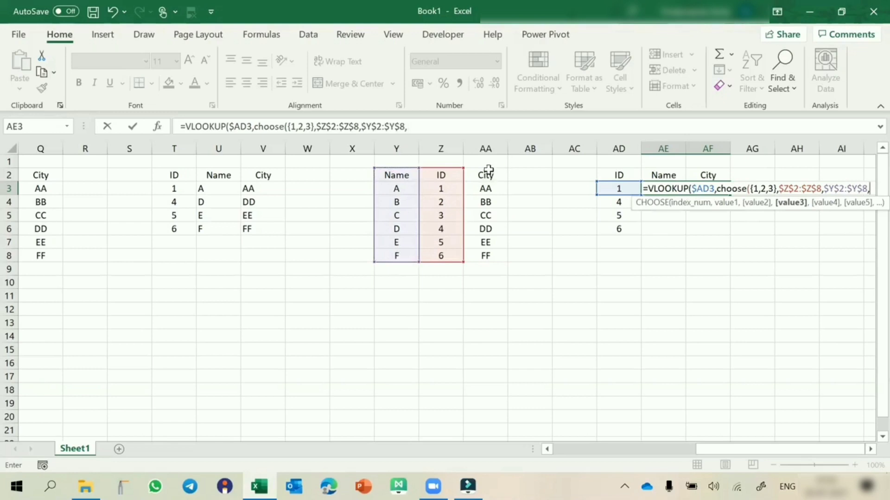
{"action": "left_click_drag", "start_coordinate": [486, 176], "coordinate": [488, 258]}
{"action": "key", "text": "F4"}
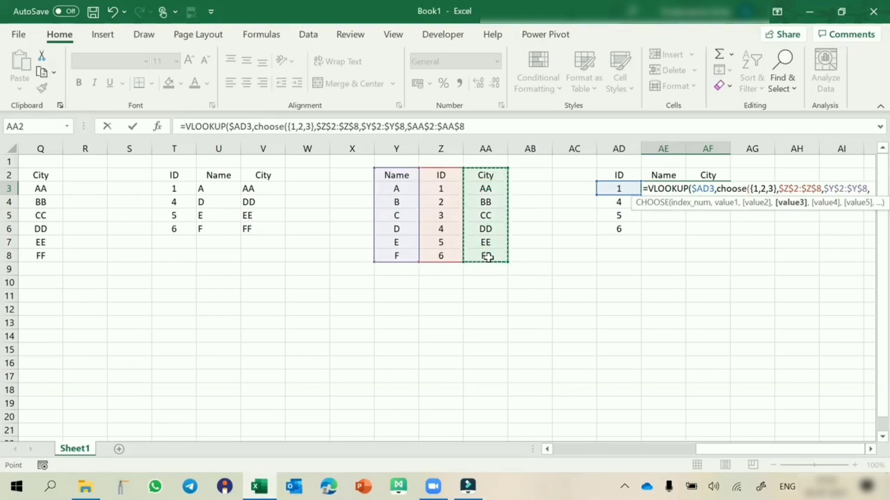
{"action": "type", "text": ")"}
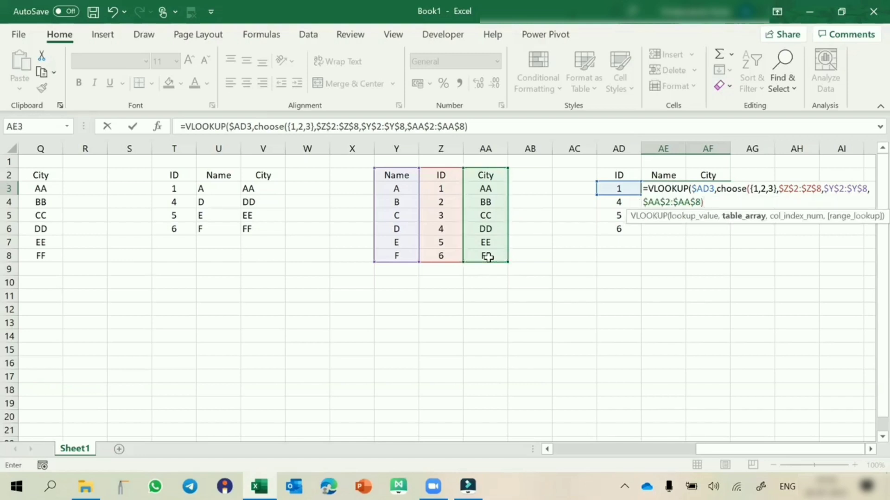
{"action": "type", "text": ","}
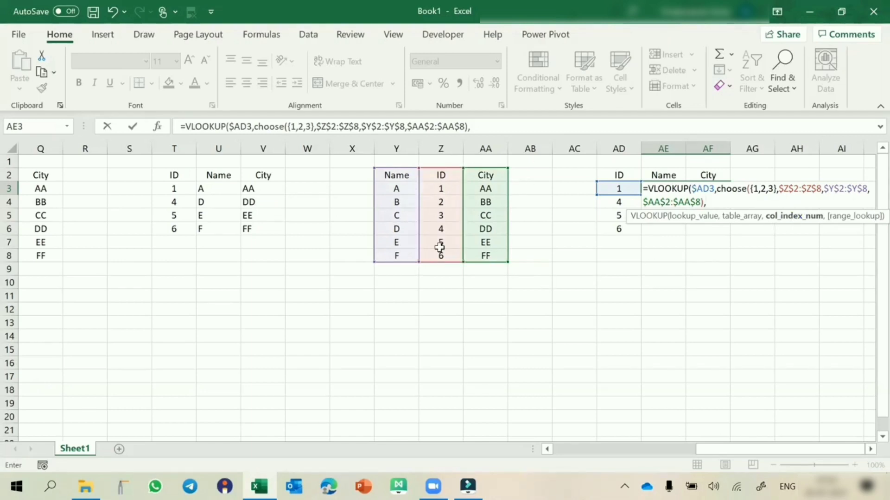
Complete the VLOOKUP with column indexes {2,3} and FALSE, and enter it as an array formula
{"action": "left_click", "coordinate": [726, 202]}
{"action": "type", "text": "{2,3},false"}
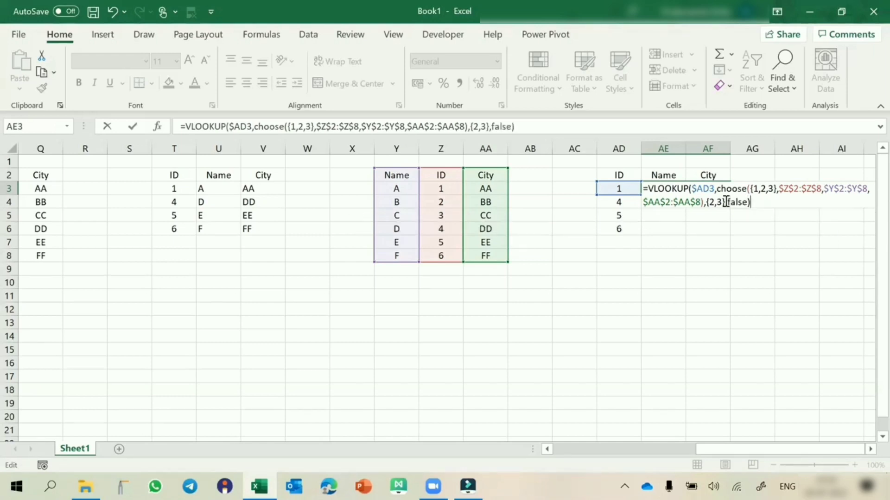
{"action": "key", "text": "ctrl+shift+Return"}
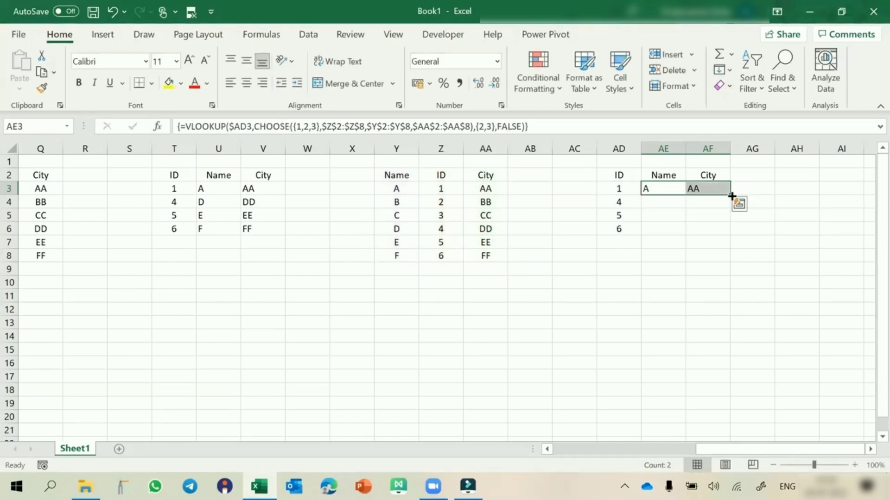
Fill the array formula from AE3:AF3 down to row 6 and inspect its table array and column index arguments
{"action": "left_click_drag", "start_coordinate": [730, 195], "coordinate": [729, 235]}
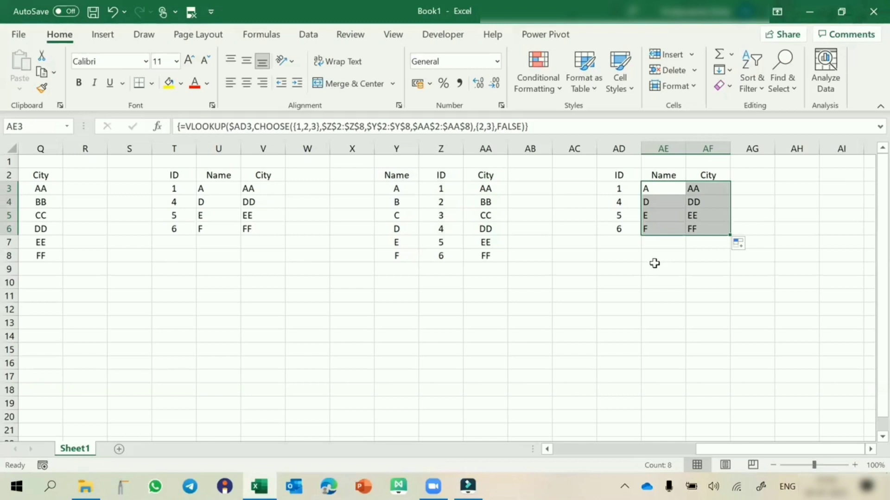
{"action": "left_click", "coordinate": [259, 127]}
{"action": "left_click", "coordinate": [297, 150]}
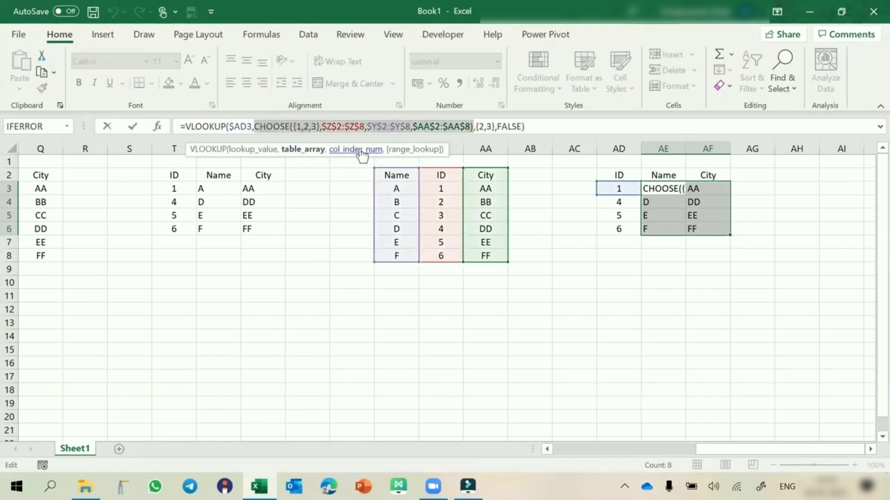
{"action": "left_click", "coordinate": [360, 150]}
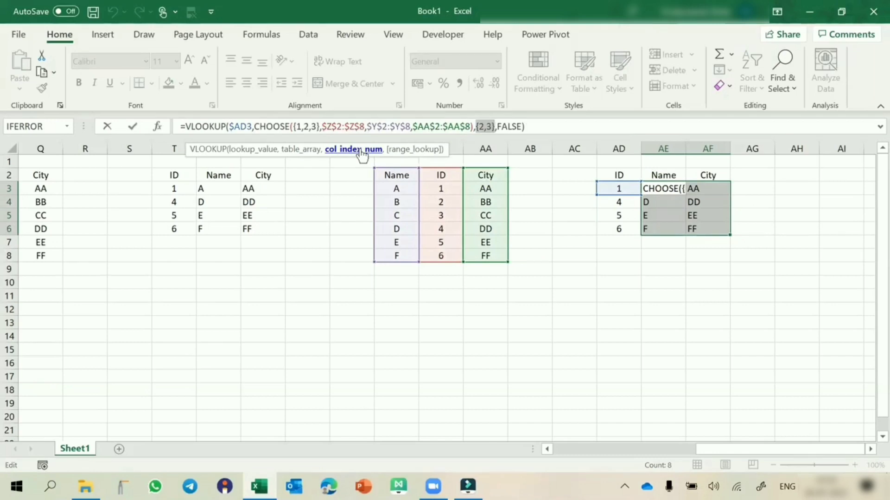
Re-enter the VLOOKUP and CHOOSE array formula in AE3:AF6 and select its first cell
{"action": "key", "text": "ctrl+shift+Return"}
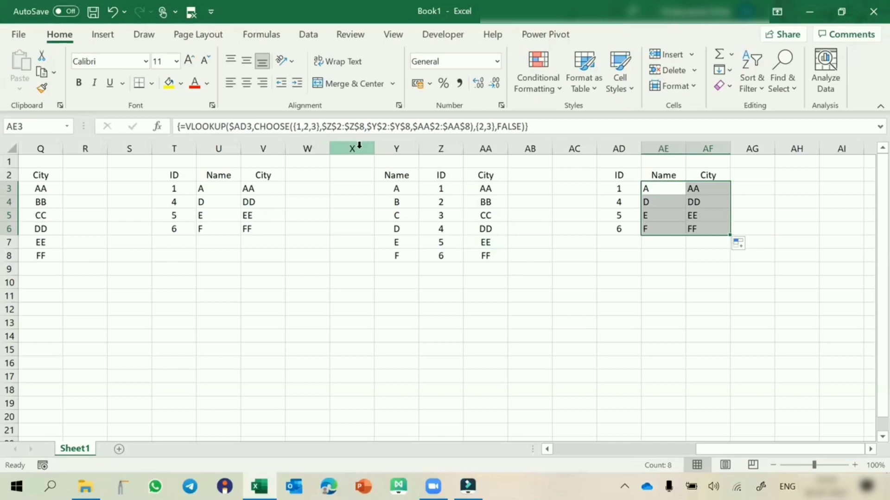
{"action": "left_click", "coordinate": [359, 148]}
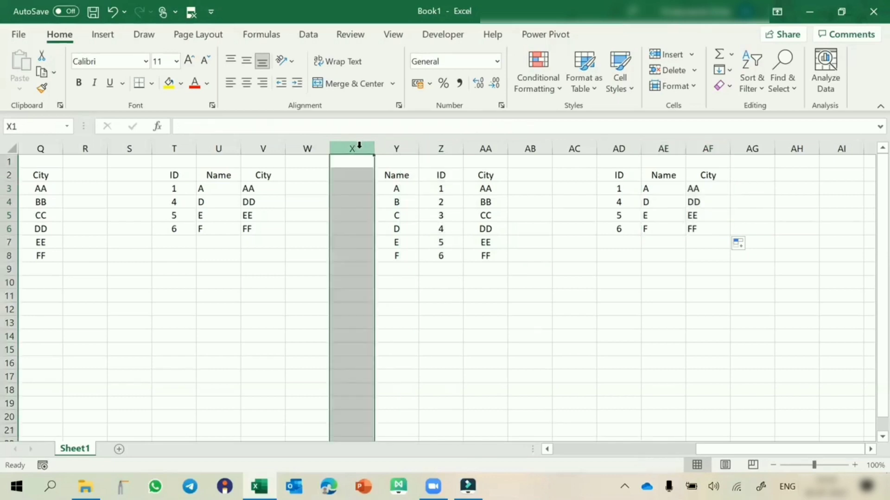
{"action": "left_click", "coordinate": [658, 193]}
Examine the Name, City and Designation source table in D15:F21 and the two-criteria lookup table in J15:L18
{"action": "scroll", "coordinate": [457, 302], "scroll_direction": "left", "scroll_amount": 5}
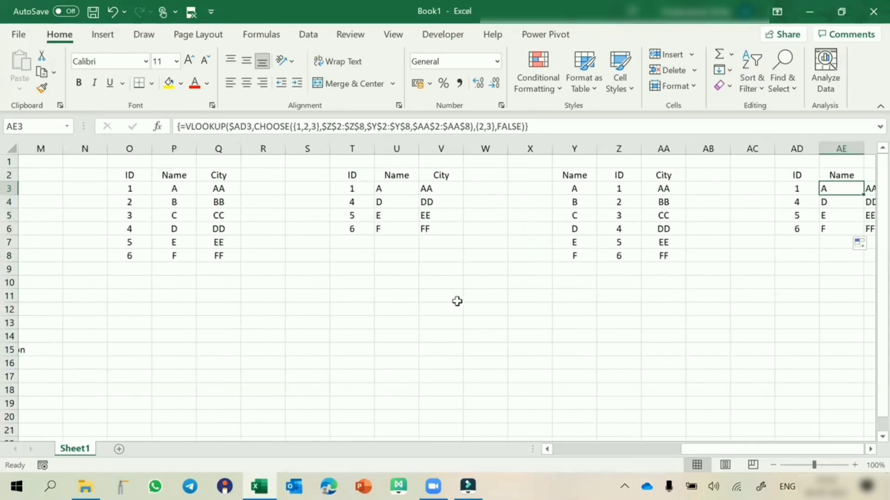
{"action": "scroll", "coordinate": [457, 302], "scroll_direction": "down", "scroll_amount": 2}
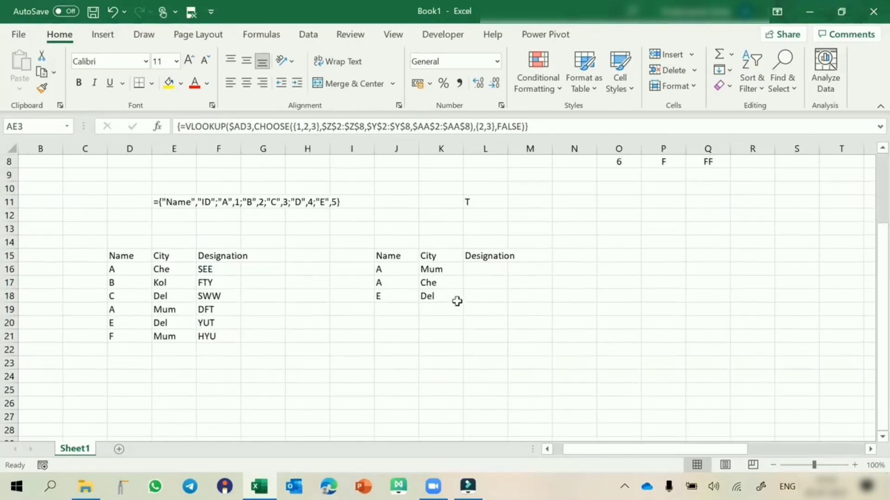
{"action": "left_click", "coordinate": [123, 258]}
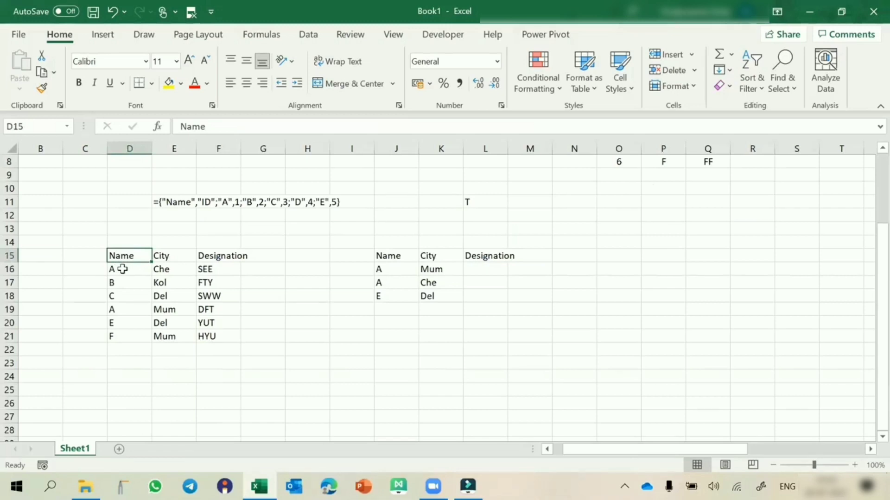
{"action": "left_click", "coordinate": [167, 271]}
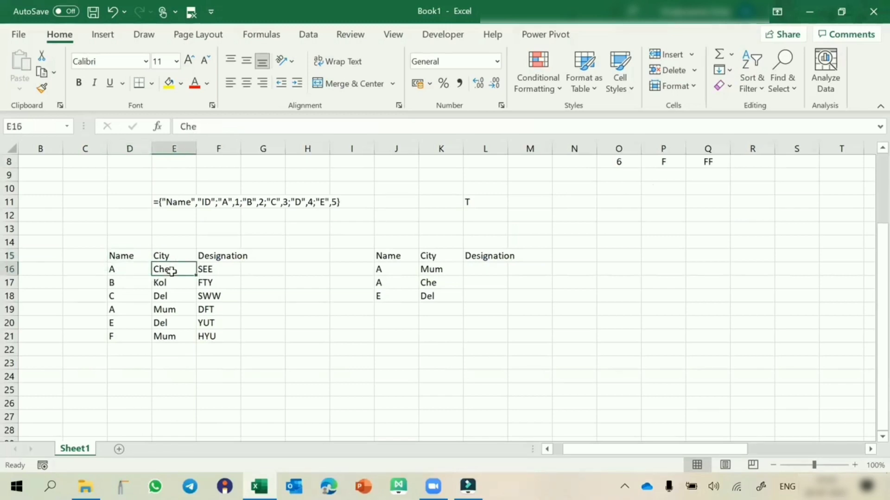
{"action": "left_click", "coordinate": [124, 310]}
{"action": "left_click", "coordinate": [163, 308]}
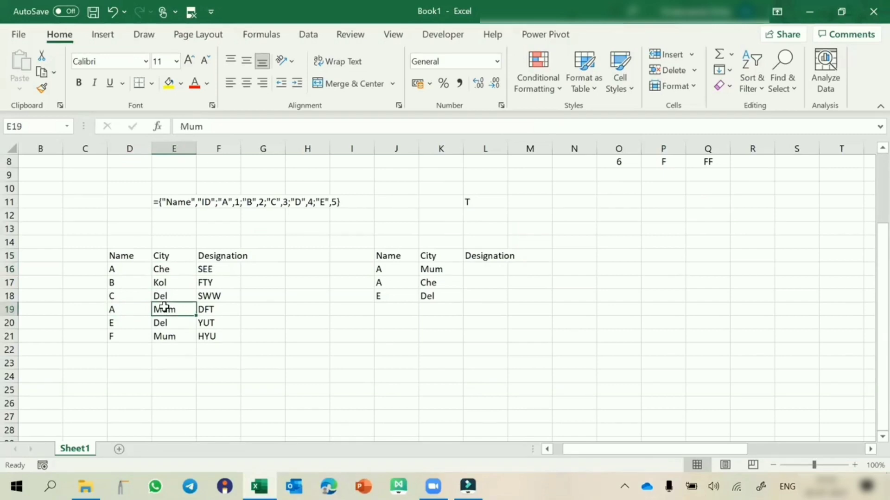
{"action": "left_click", "coordinate": [381, 269]}
{"action": "left_click", "coordinate": [430, 268]}
{"action": "left_click", "coordinate": [389, 295]}
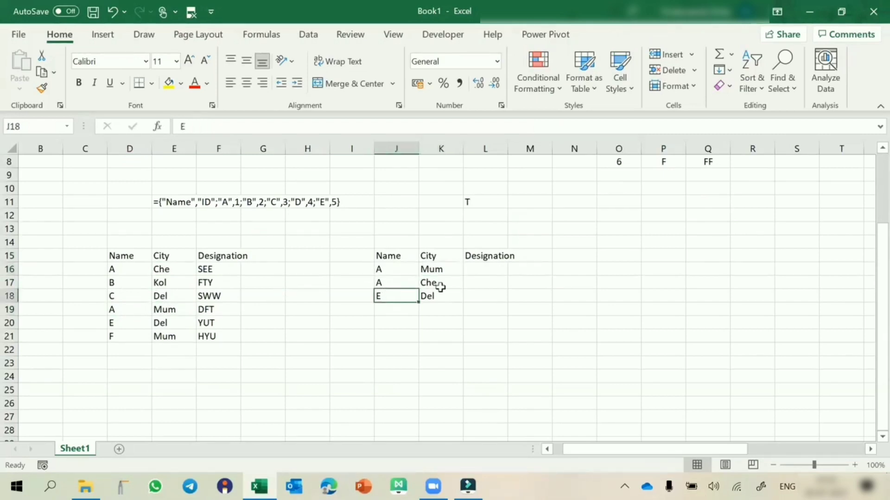
{"action": "left_click", "coordinate": [440, 287]}
{"action": "left_click", "coordinate": [493, 268]}
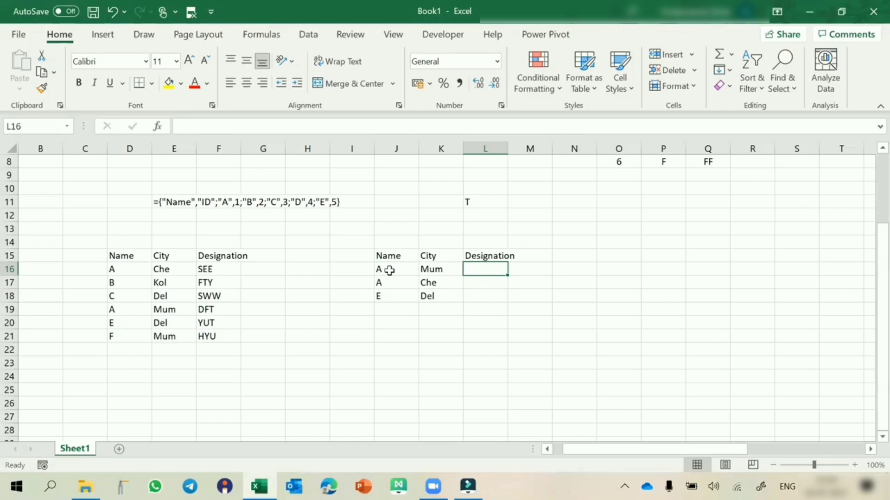
Build a helper column in C16:C21 that joins name and city with =D16&E16, filled down the table
{"action": "left_click", "coordinate": [91, 268]}
{"action": "type", "text": "="}
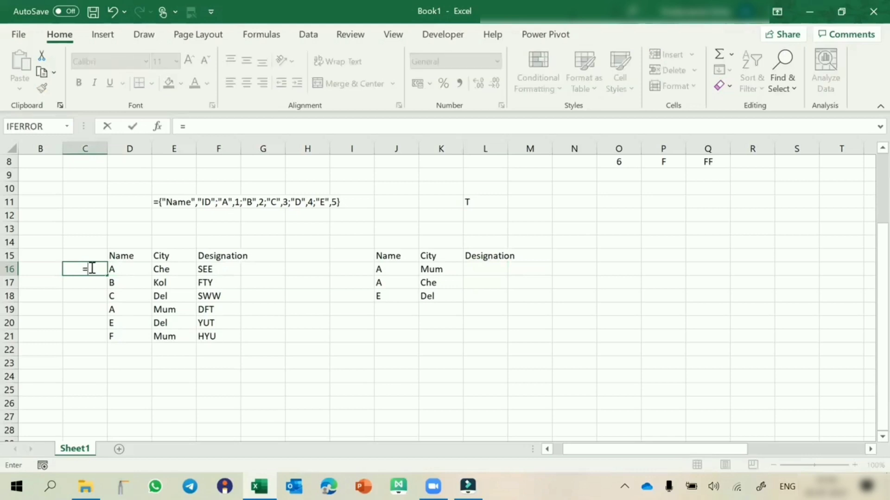
{"action": "left_click", "coordinate": [114, 269]}
{"action": "type", "text": "&"}
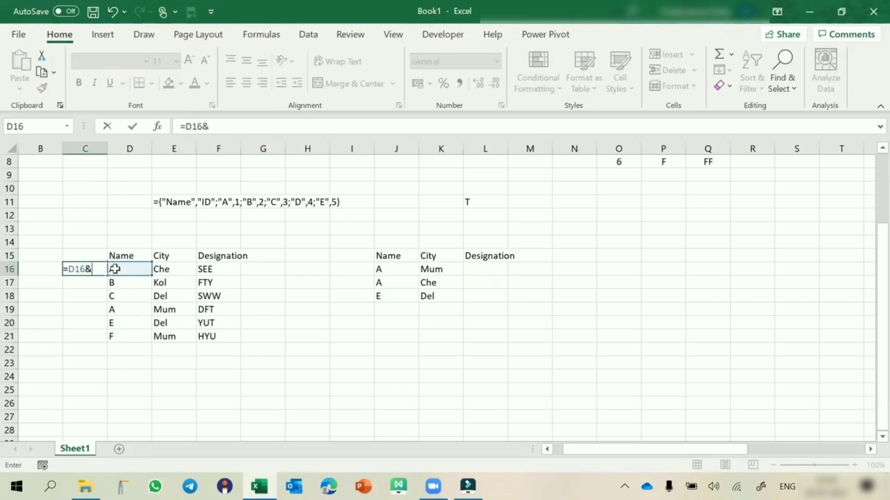
{"action": "left_click", "coordinate": [160, 269]}
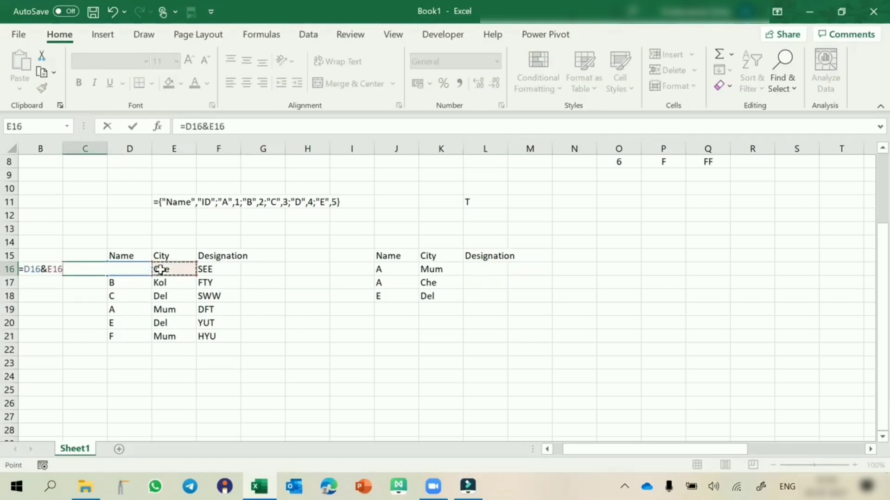
{"action": "key", "text": "Return"}
{"action": "left_click", "coordinate": [95, 268]}
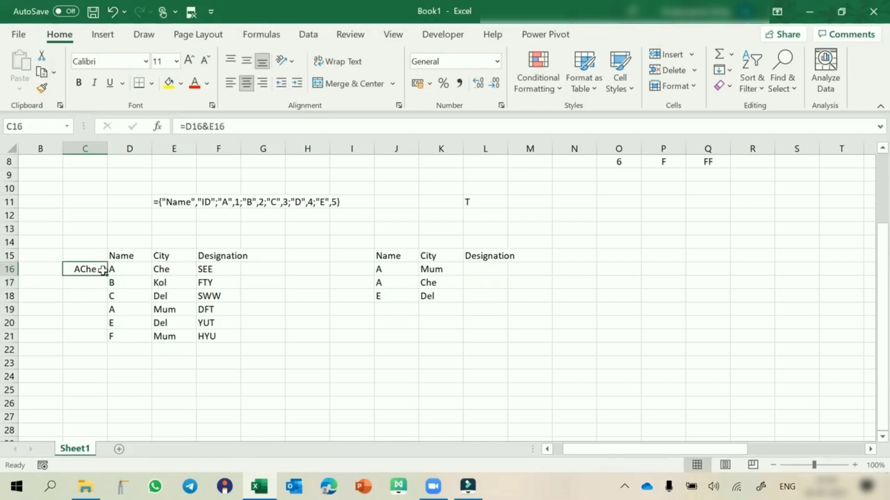
{"action": "double_click", "coordinate": [107, 276]}
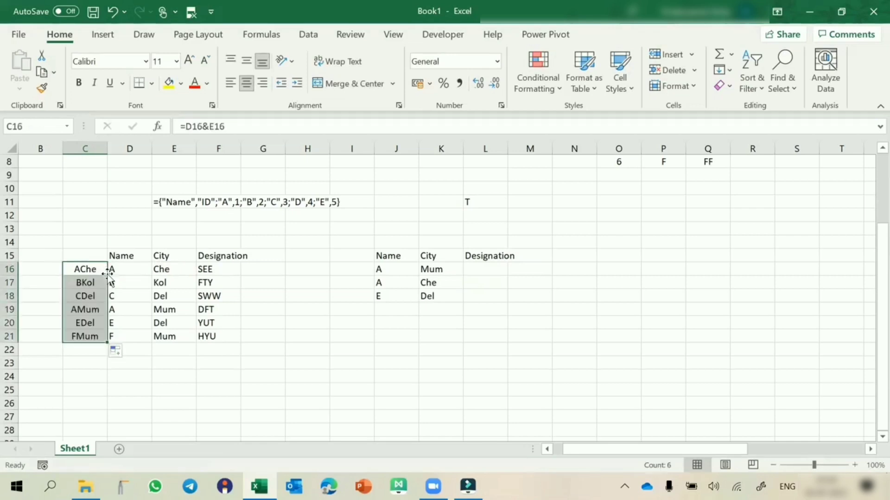
Start a VLOOKUP in L16 with the joined criteria J16&K16 as its lookup value
{"action": "left_click", "coordinate": [490, 267]}
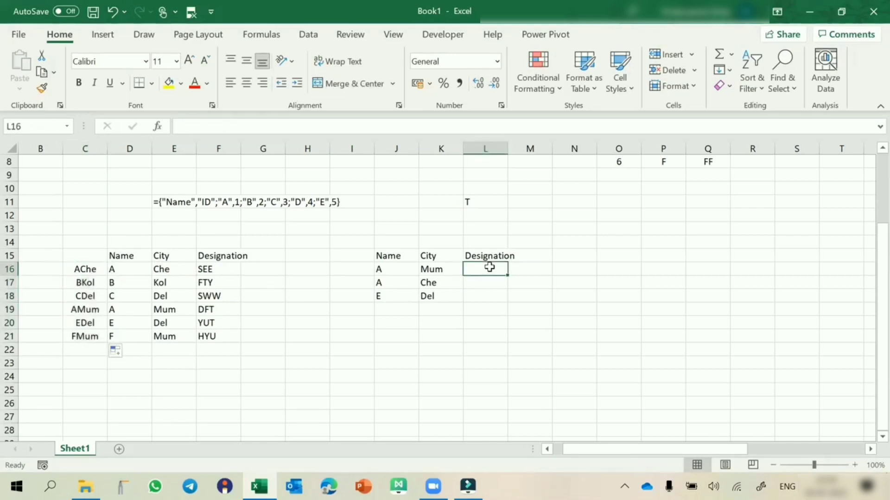
{"action": "type", "text": "=vlo"}
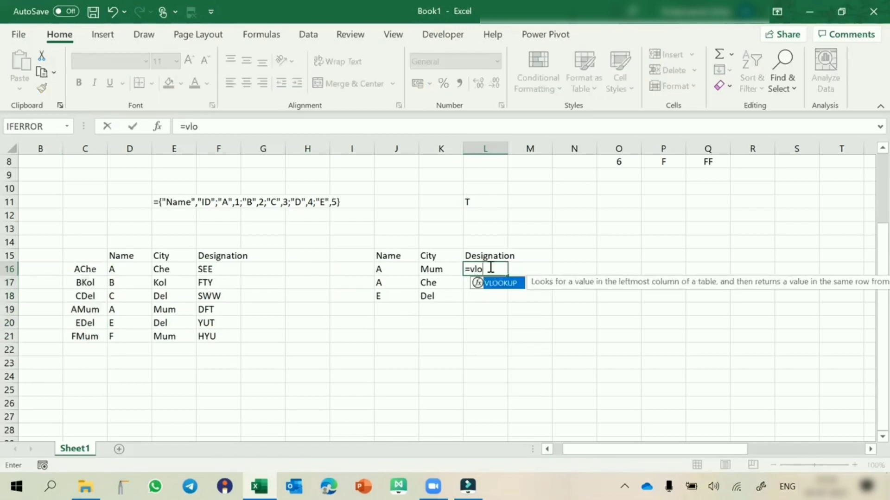
{"action": "key", "text": "Tab"}
{"action": "key", "text": "Left"}
{"action": "key", "text": "Left"}
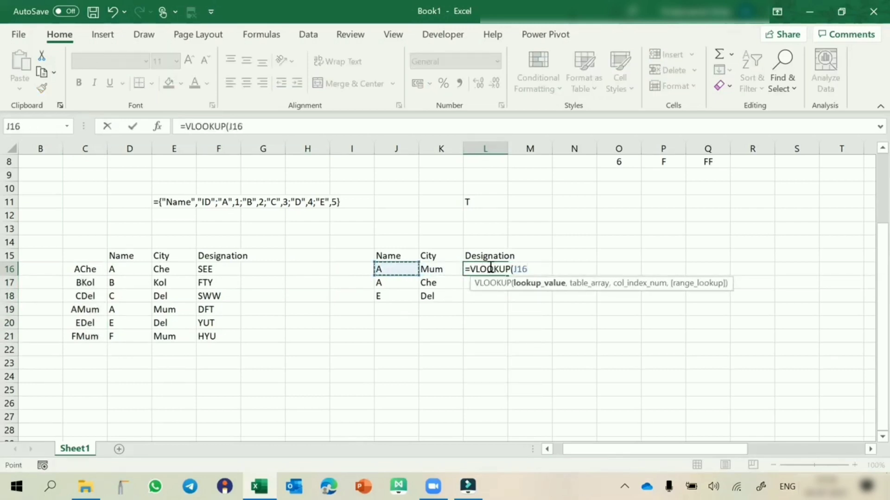
{"action": "type", "text": "&"}
{"action": "key", "text": "Left"}
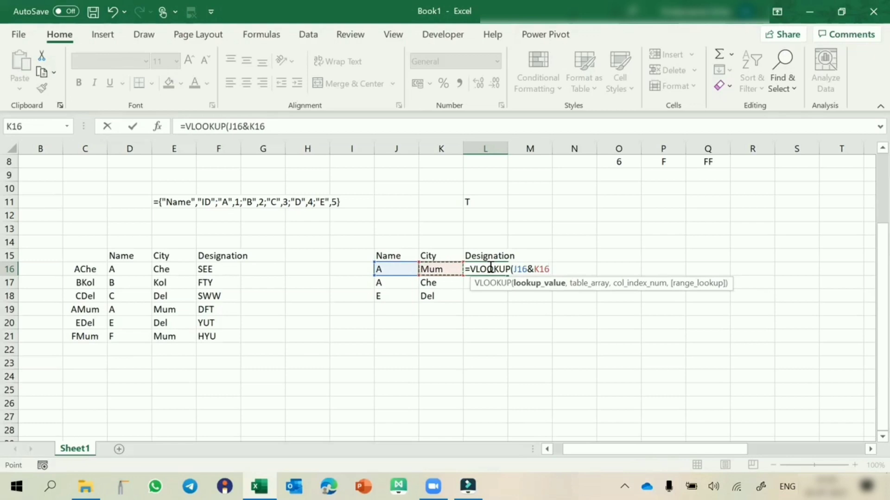
{"action": "type", "text": ","}
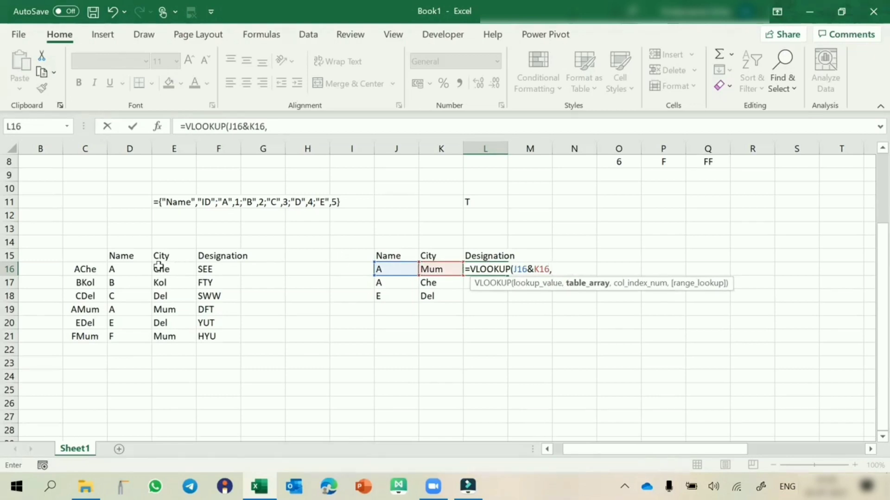
Complete the VLOOKUP with table array $C$16:$F$21, column index 4 and match type 0, and fill it down to L18
{"action": "left_click_drag", "start_coordinate": [79, 268], "coordinate": [209, 343]}
{"action": "key", "text": "F4"}
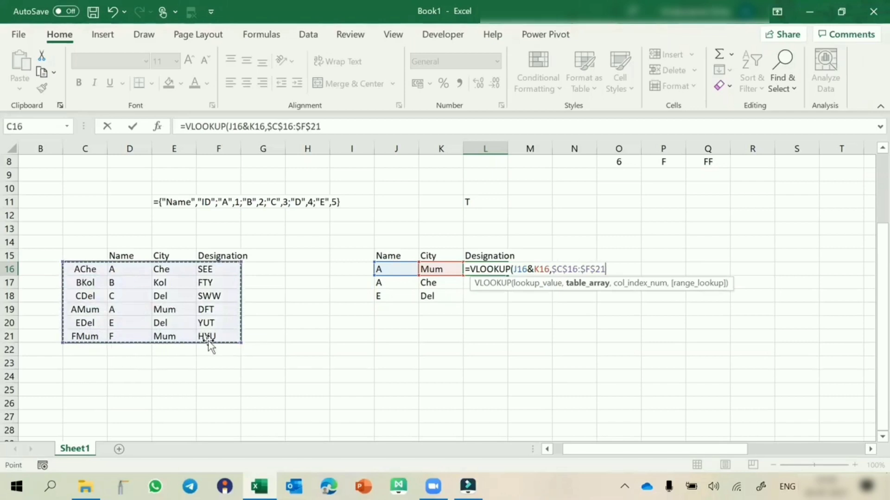
{"action": "type", "text": ",4,0"}
{"action": "key", "text": "Return"}
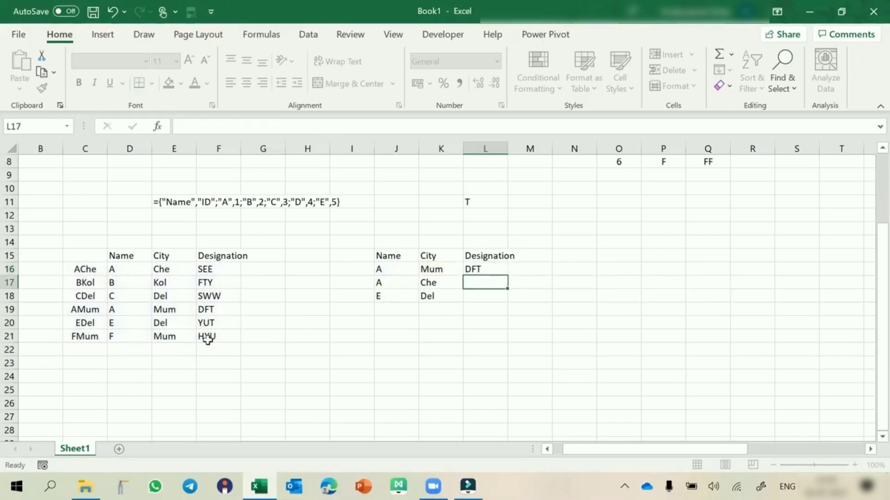
{"action": "left_click", "coordinate": [490, 270]}
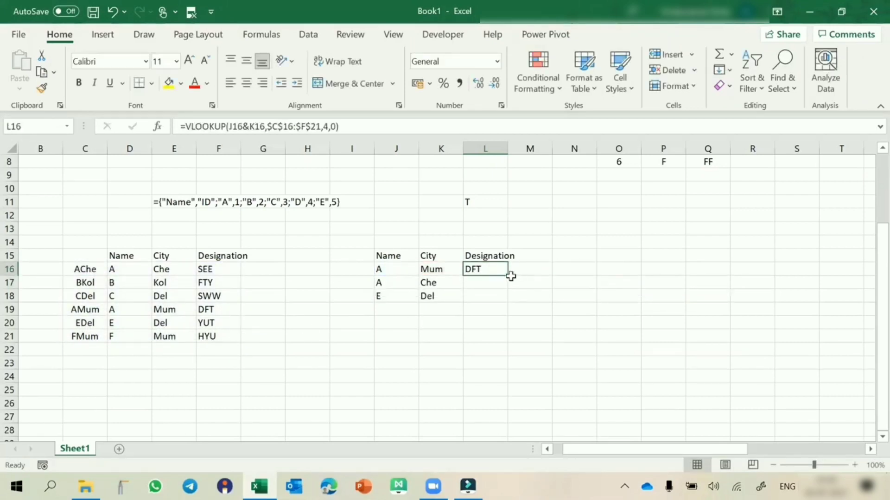
{"action": "double_click", "coordinate": [509, 277]}
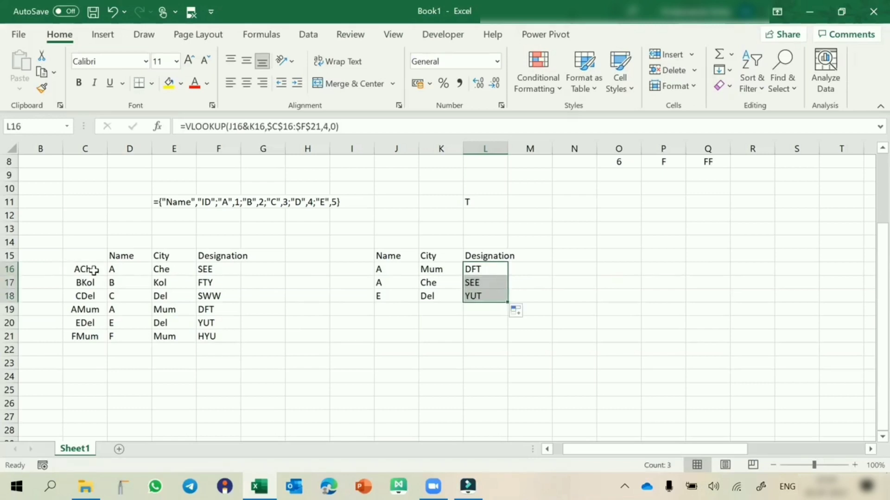
Review the joined keys in C16:C21, the full table range C16:F21 and the VLOOKUP arguments in L16
{"action": "left_click_drag", "start_coordinate": [93, 269], "coordinate": [90, 333]}
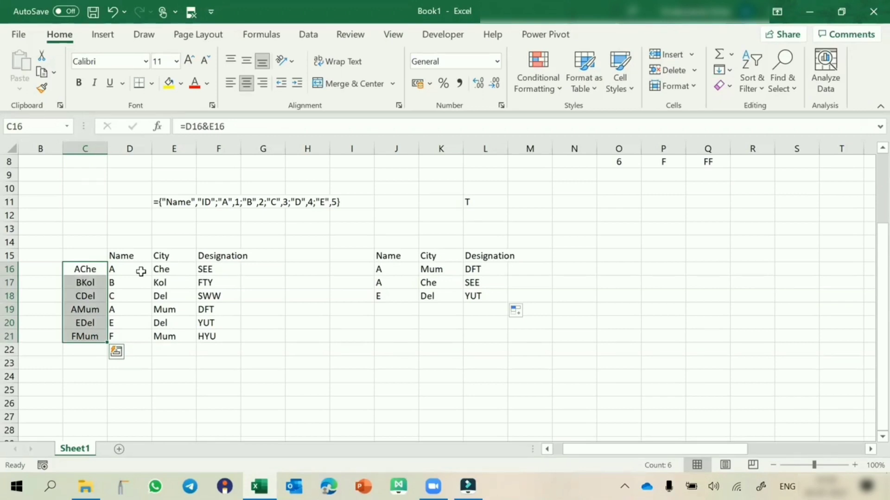
{"action": "left_click_drag", "start_coordinate": [141, 272], "coordinate": [158, 272]}
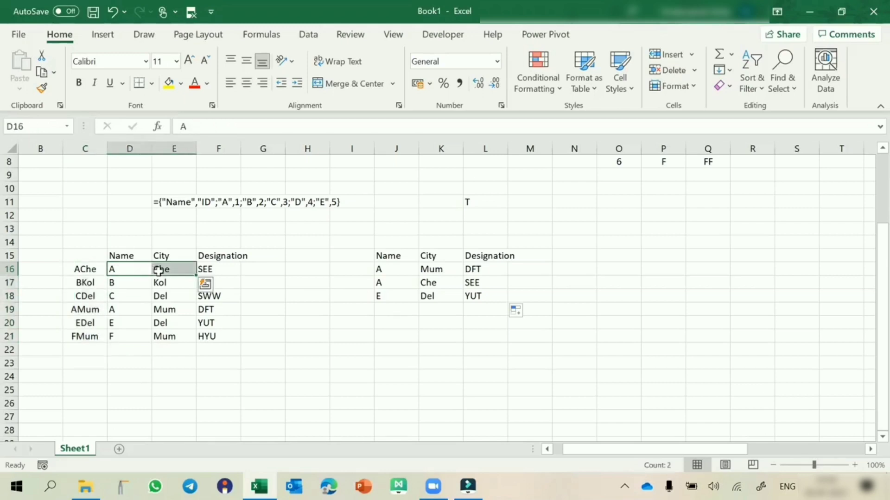
{"action": "left_click", "coordinate": [89, 267]}
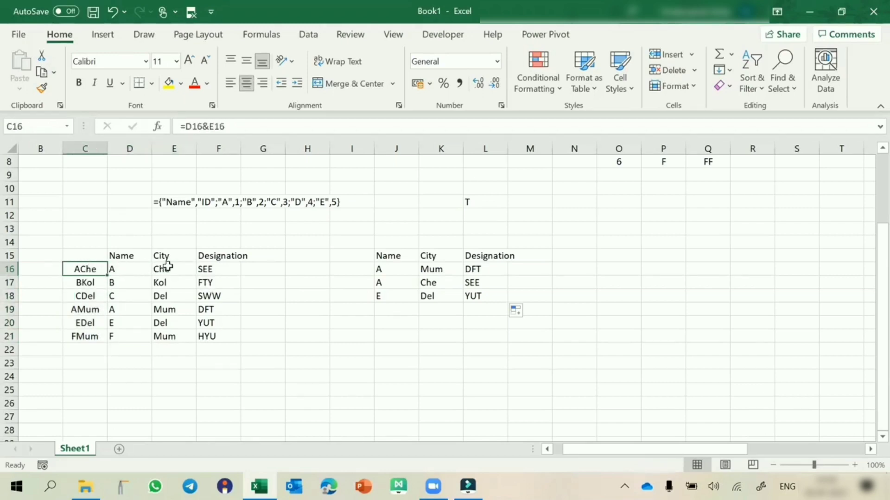
{"action": "left_click", "coordinate": [98, 308]}
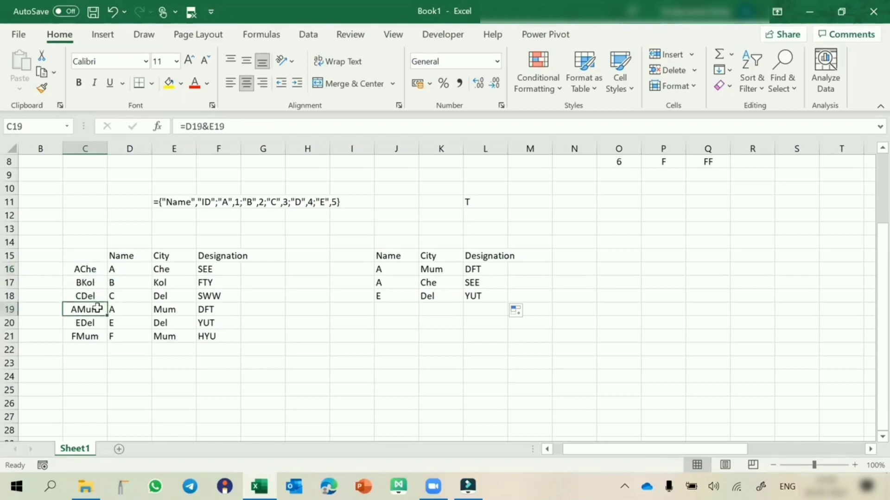
{"action": "left_click_drag", "start_coordinate": [76, 268], "coordinate": [200, 336]}
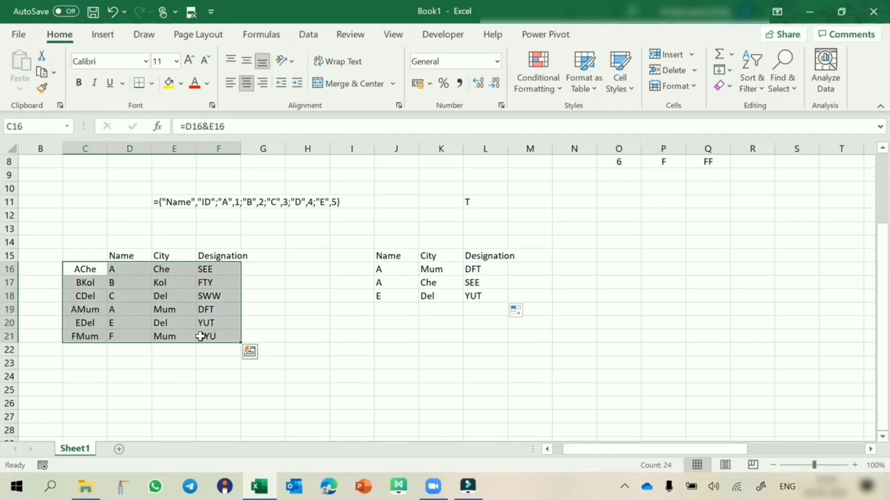
{"action": "double_click", "coordinate": [477, 268]}
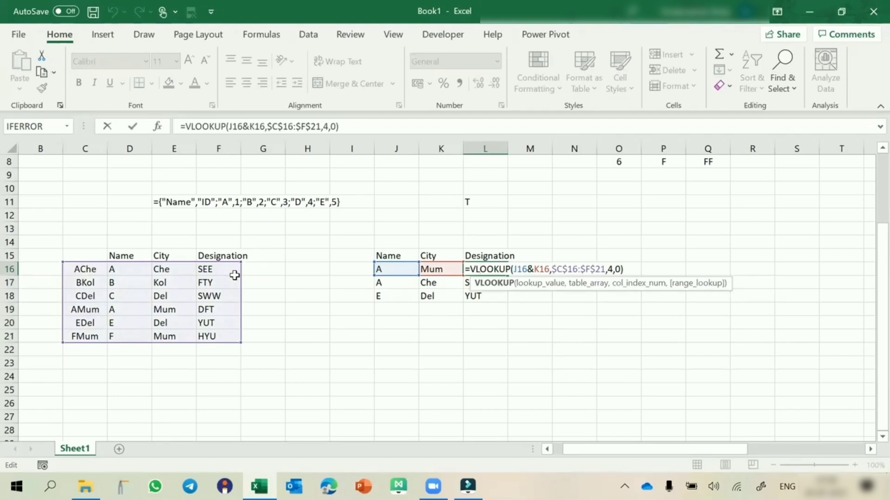
{"action": "key", "text": "ctrl+Return"}
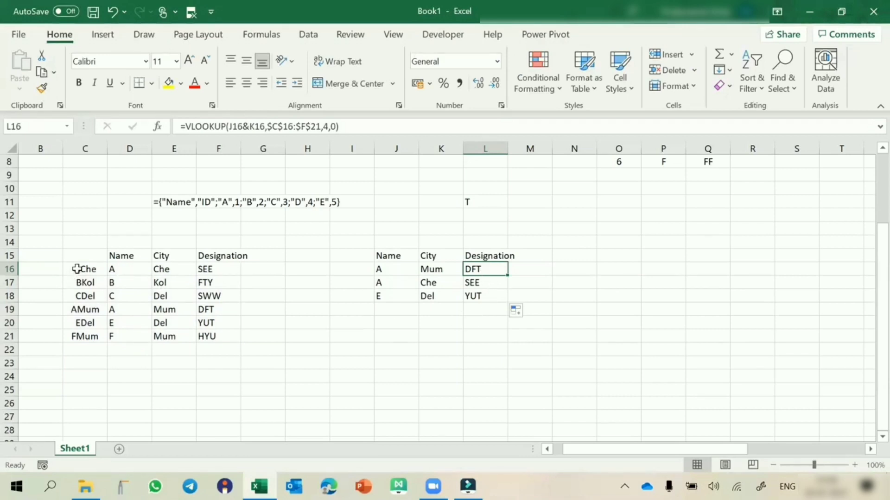
Clear the helper keys in C16:C21 and the VLOOKUP formulas in L16:L18
{"action": "left_click_drag", "start_coordinate": [73, 270], "coordinate": [76, 345]}
{"action": "key", "text": "Delete"}
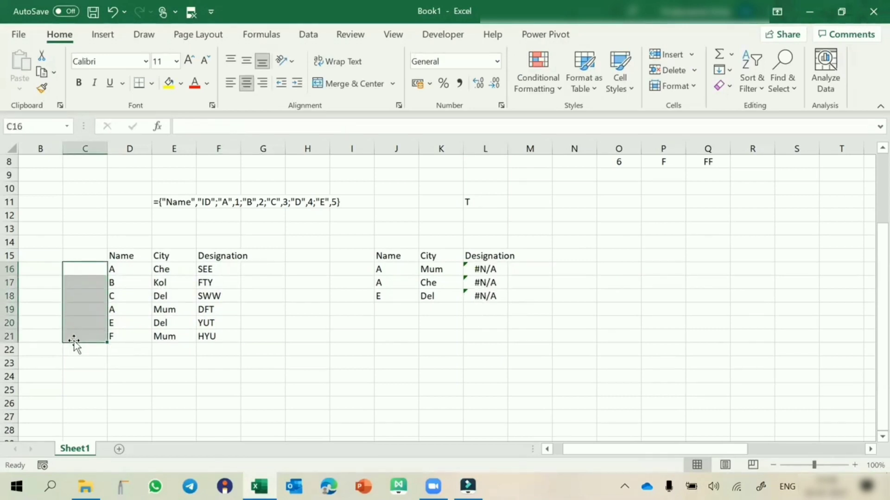
{"action": "left_click_drag", "start_coordinate": [495, 271], "coordinate": [488, 297]}
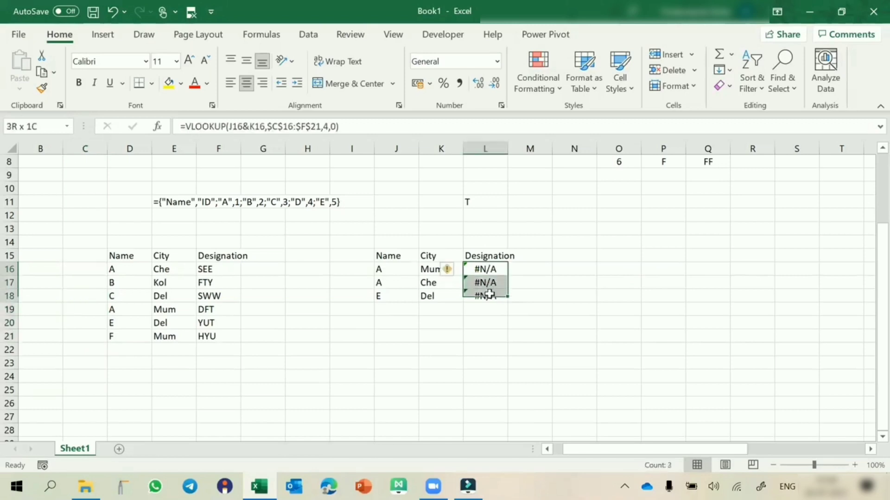
{"action": "key", "text": "Delete"}
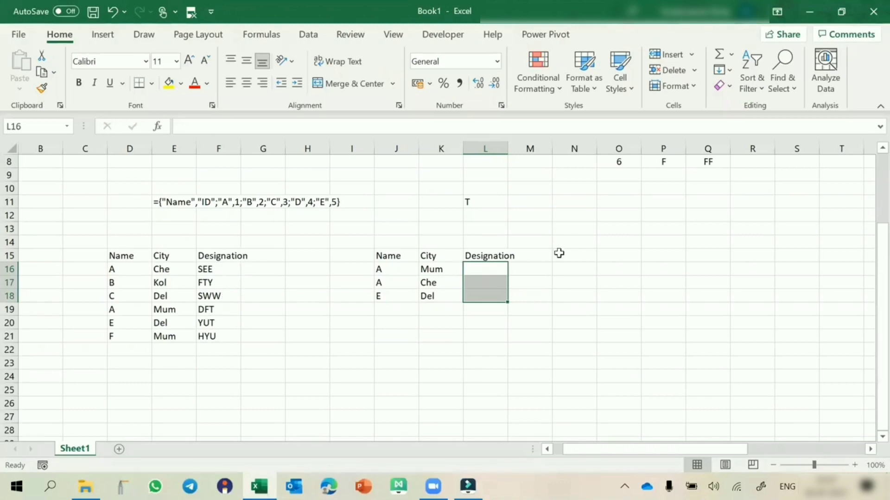
Begin a new VLOOKUP in L16 that looks up the joined Name and City criteria J16&K16
{"action": "left_click", "coordinate": [479, 266]}
{"action": "type", "text": "=VLOOKUP("}
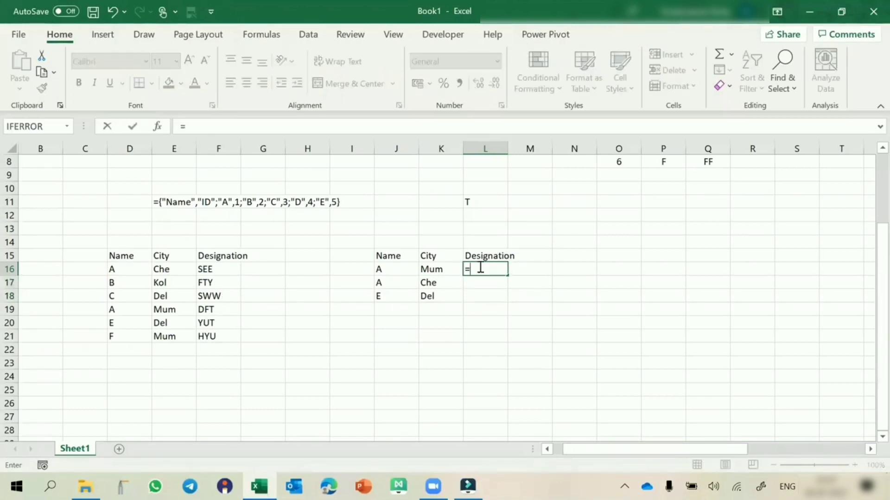
{"action": "key", "text": "Left"}
{"action": "key", "text": "Left"}
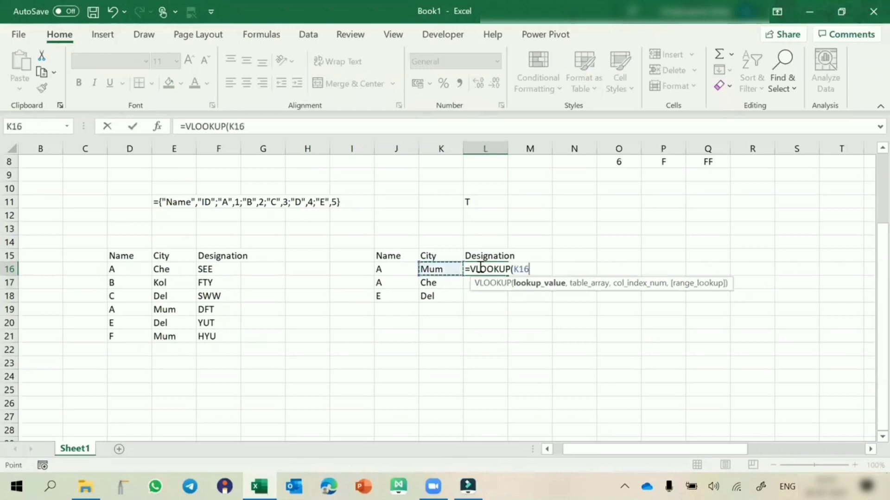
{"action": "type", "text": "&"}
{"action": "key", "text": "Left"}
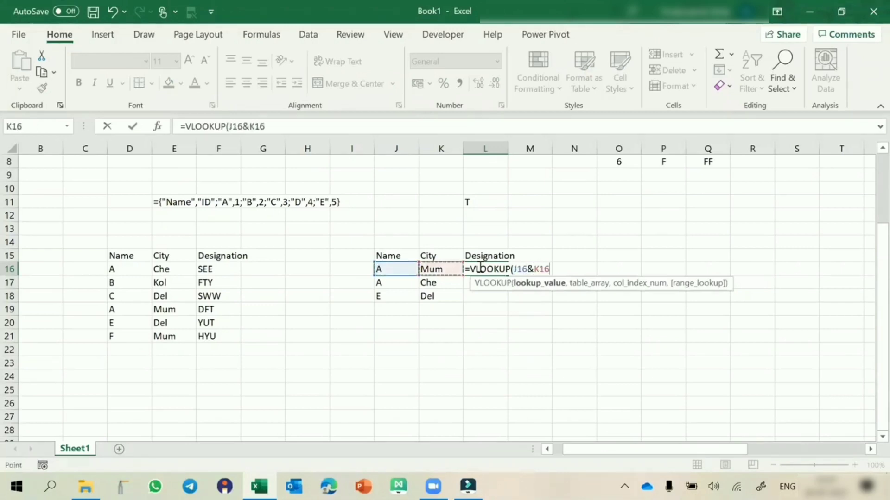
Nest a CHOOSE function as the VLOOKUP's table array, with the index array {1,2}
{"action": "type", "text": ",c"}
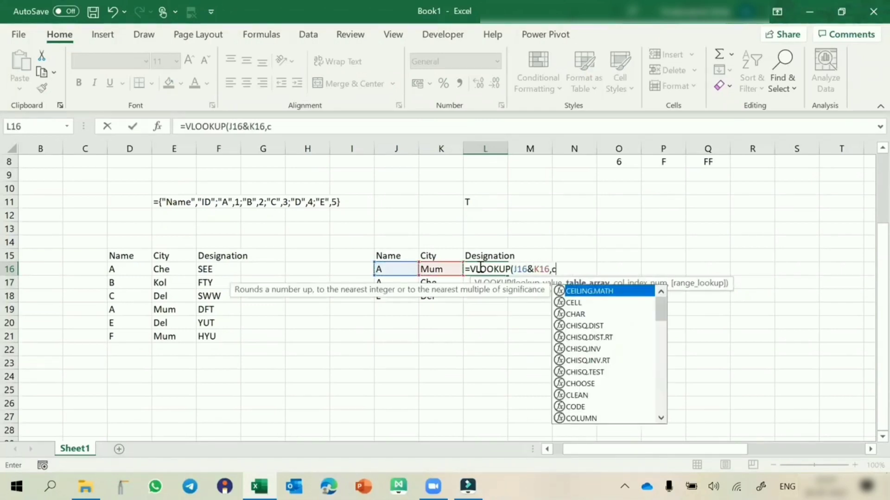
{"action": "type", "text": "hoose("}
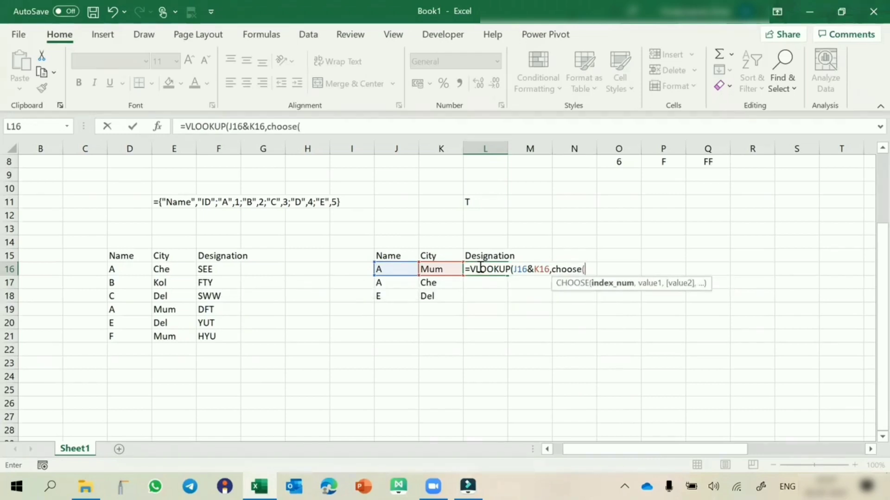
{"action": "type", "text": "{"}
{"action": "type", "text": "1,2},"}
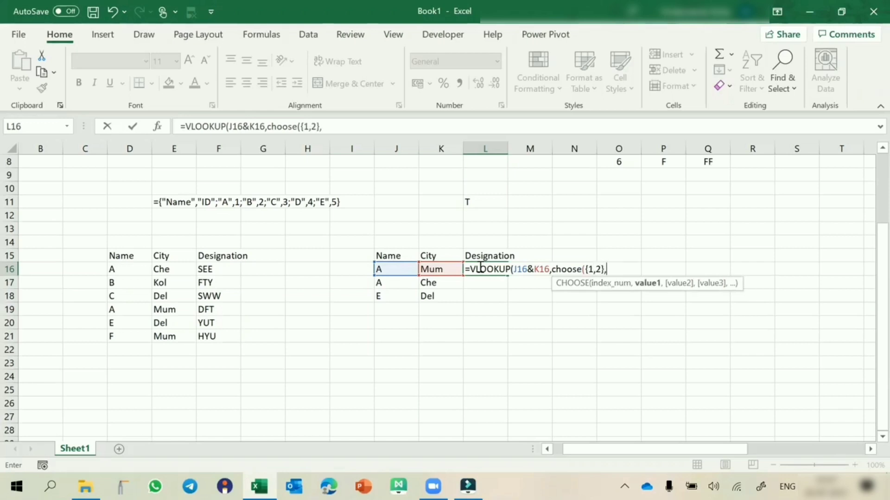
Set CHOOSE's first value to the joined absolute ranges $D$15:$D$21&$E$15:$E$21 and its second value to $F$15:$F$21
{"action": "left_click_drag", "start_coordinate": [114, 256], "coordinate": [124, 334]}
{"action": "key", "text": "F4"}
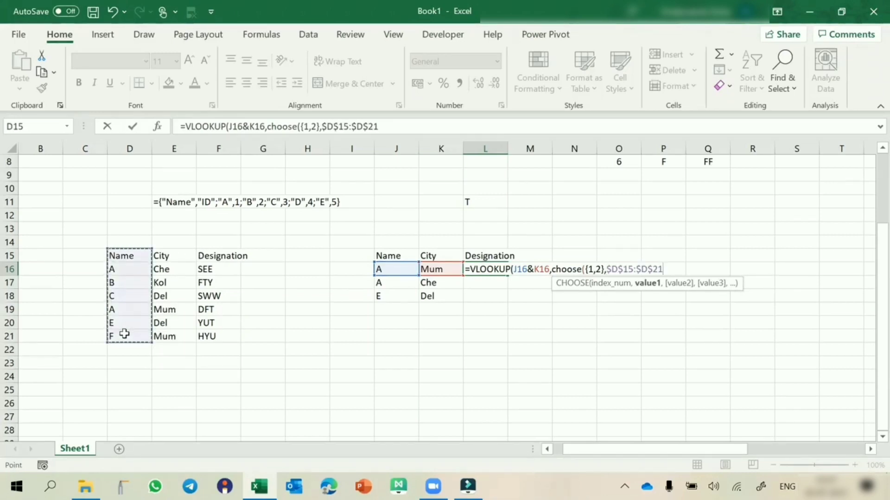
{"action": "type", "text": "&"}
{"action": "left_click_drag", "start_coordinate": [174, 258], "coordinate": [167, 334]}
{"action": "key", "text": "F4"}
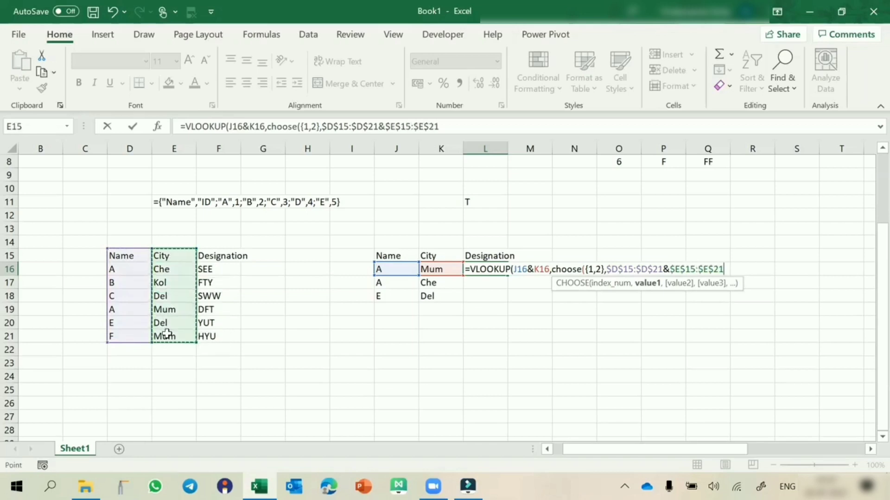
{"action": "type", "text": ","}
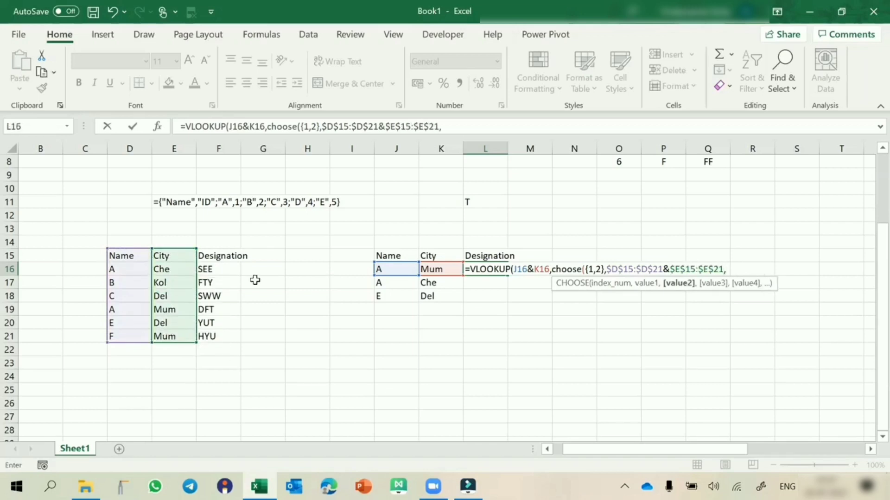
{"action": "left_click_drag", "start_coordinate": [212, 257], "coordinate": [223, 335]}
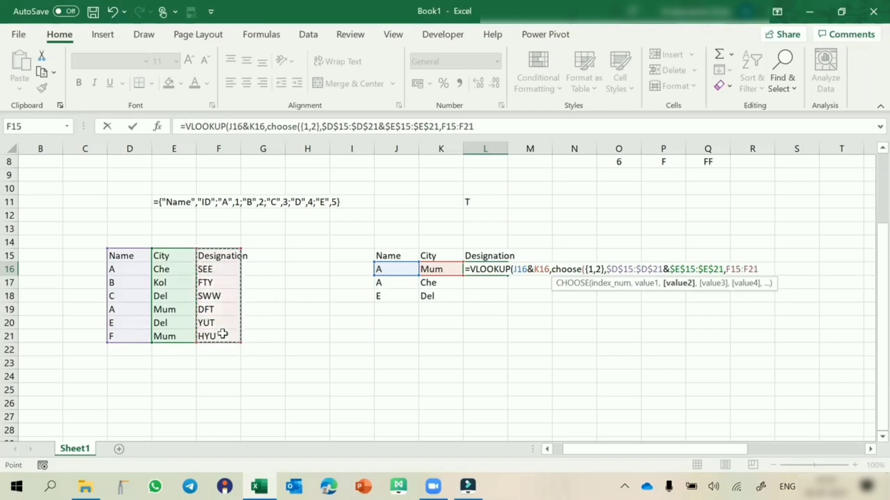
{"action": "key", "text": "F4"}
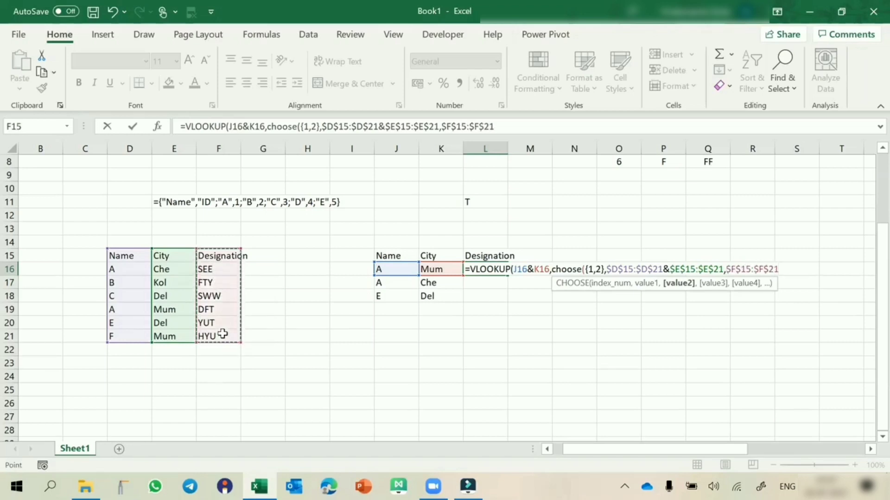
Complete the VLOOKUP as an array formula with column index 2 and match type 0, and fill it down to L18
{"action": "type", "text": ")"}
{"action": "type", "text": ",2"}
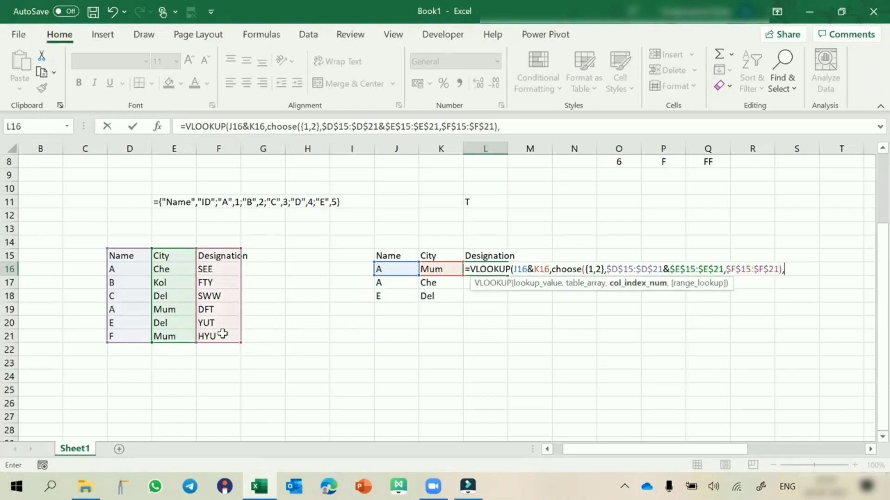
{"action": "type", "text": ",0)"}
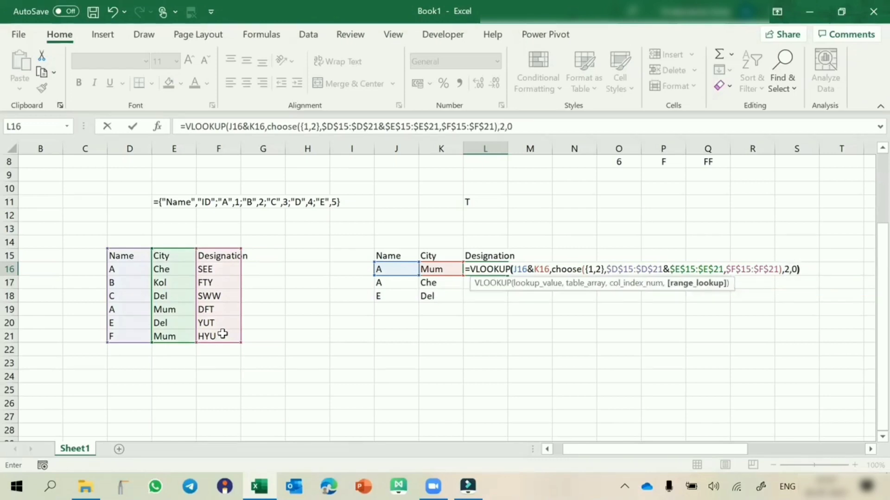
{"action": "key", "text": "ctrl+Return"}
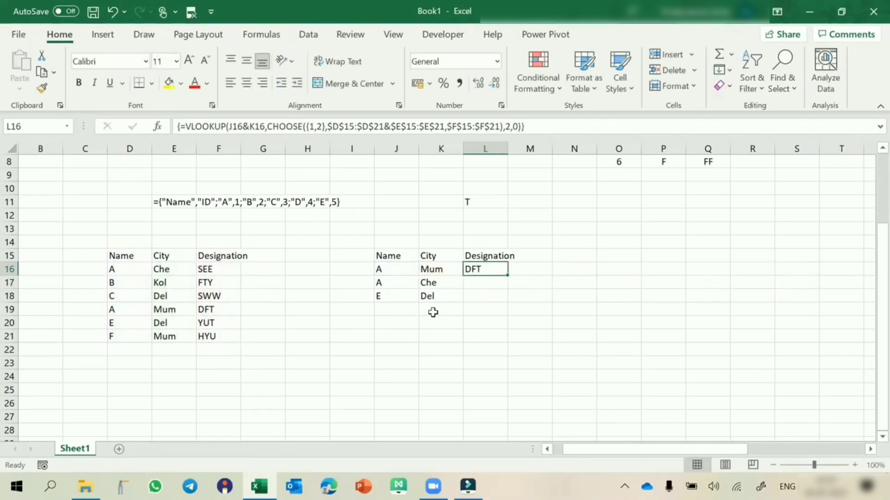
{"action": "double_click", "coordinate": [509, 276]}
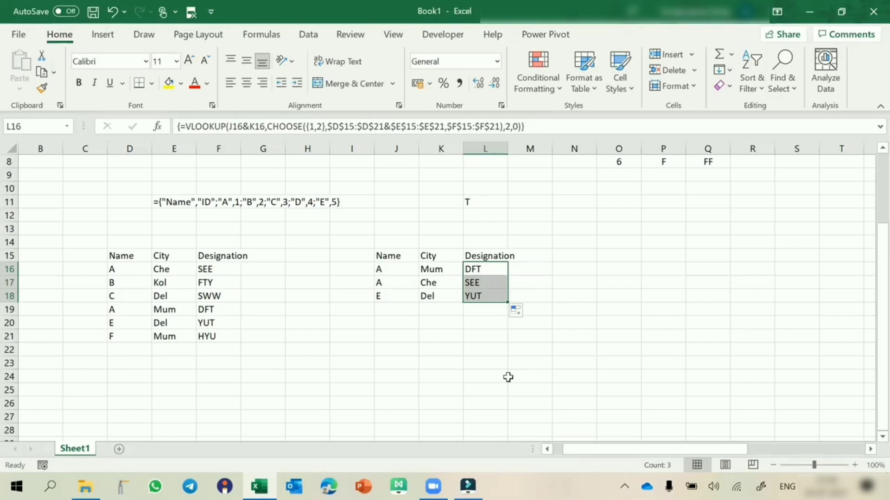
{"action": "left_click", "coordinate": [609, 253]}
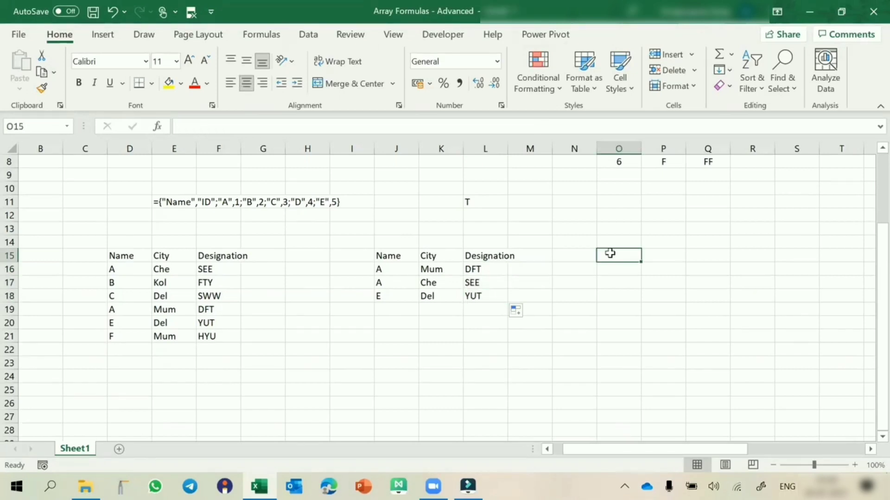
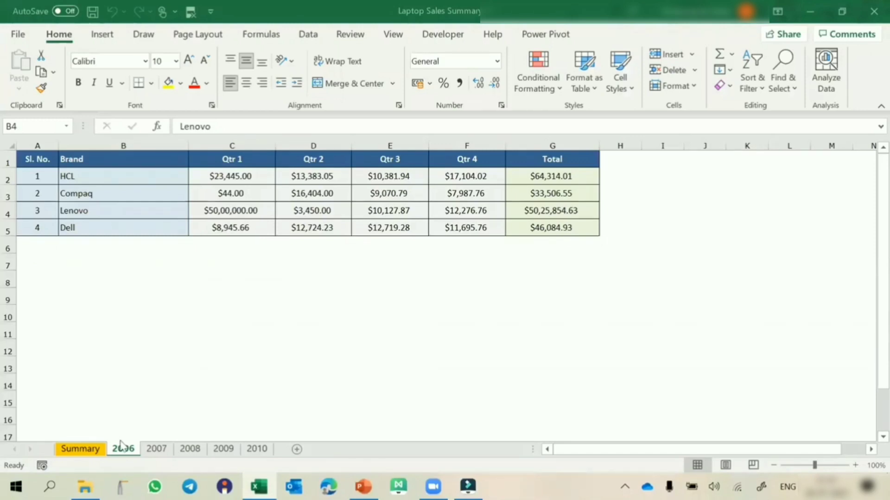
Review the quarterly brand sales tables across the 2006 to 2010 sheets, including the Total formula for Apple on the 2010 sheet
{"action": "left_click", "coordinate": [157, 450]}
{"action": "left_click", "coordinate": [190, 449]}
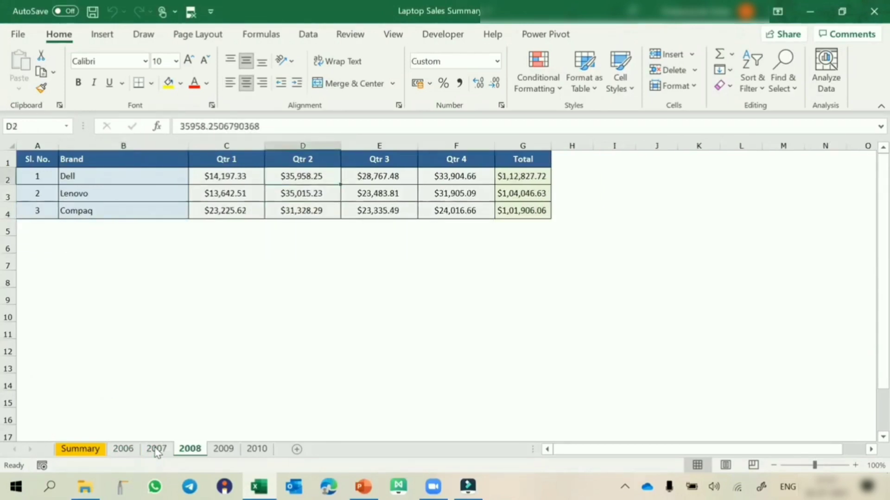
{"action": "left_click", "coordinate": [223, 449]}
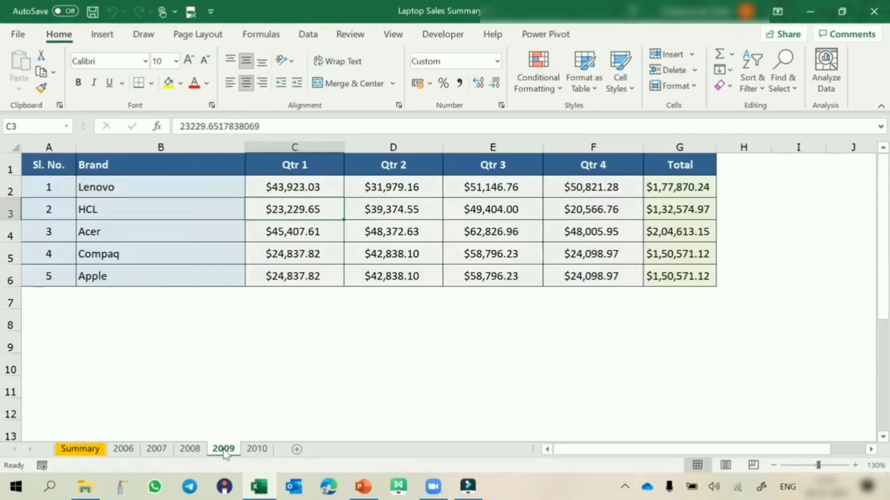
{"action": "left_click", "coordinate": [257, 450]}
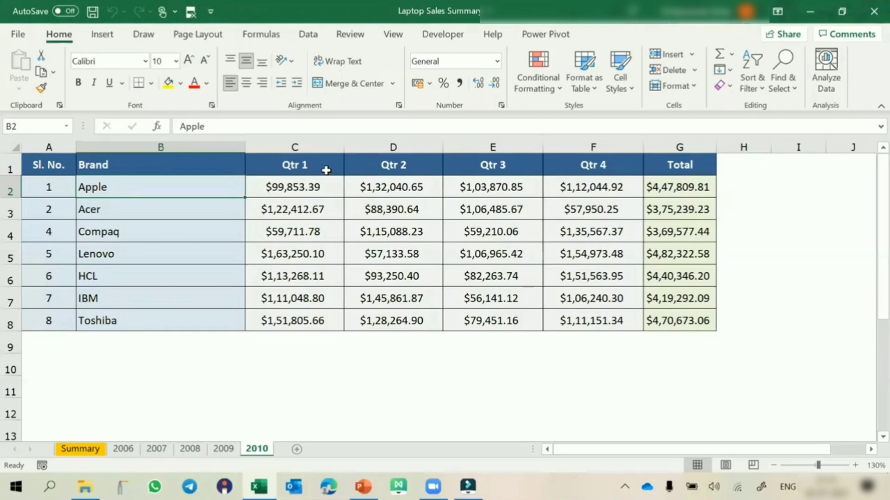
{"action": "left_click", "coordinate": [676, 187]}
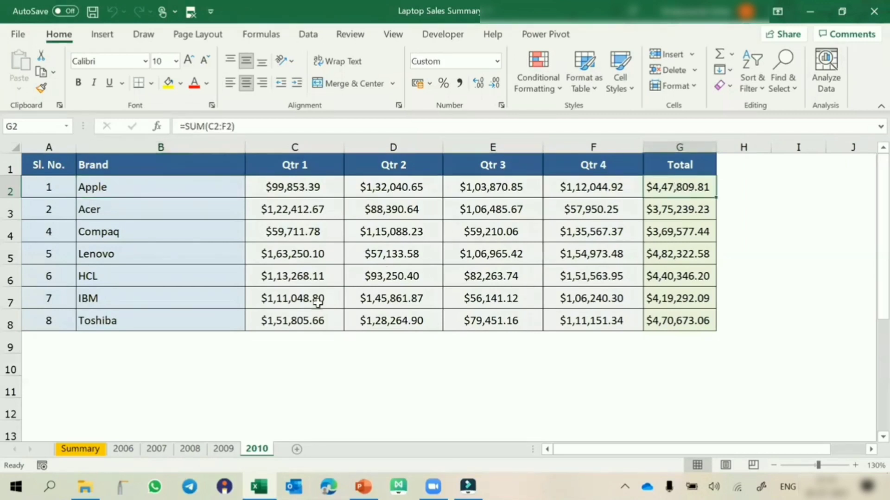
{"action": "left_click", "coordinate": [156, 449]}
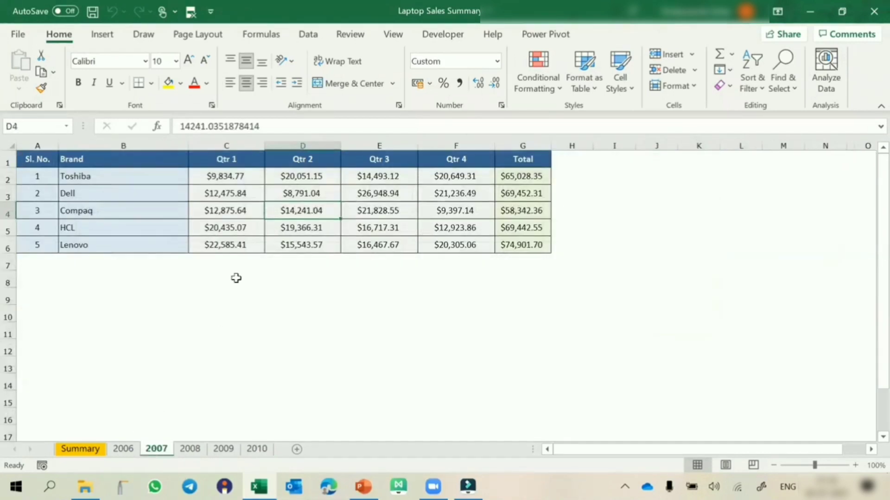
{"action": "left_click", "coordinate": [188, 448]}
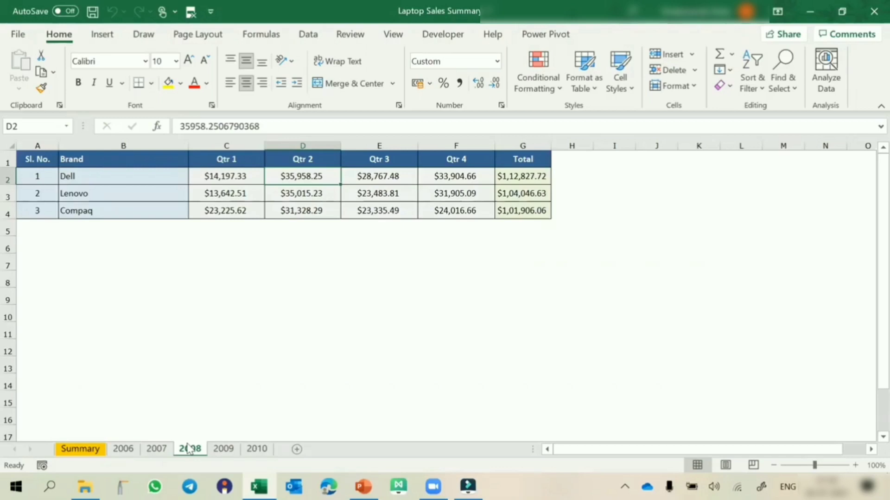
{"action": "left_click", "coordinate": [137, 448]}
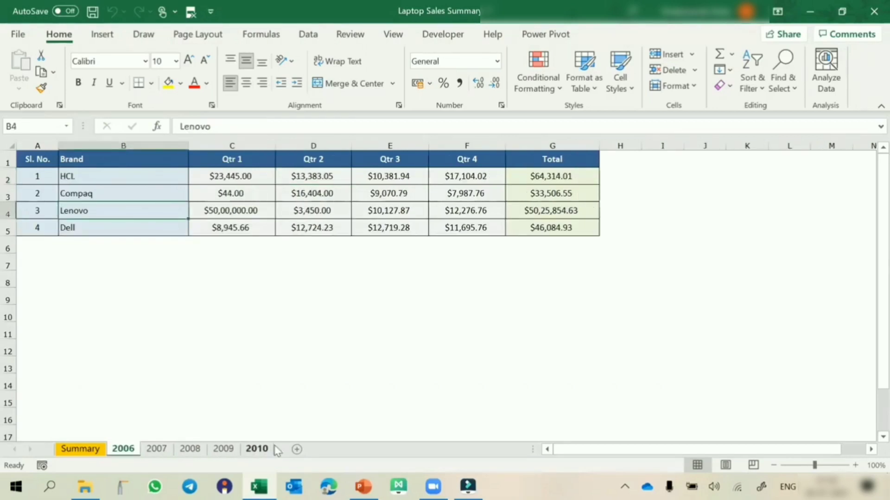
Insert a blank worksheet between Summary and 2006, and select cell B3 as the start of the output
{"action": "left_click", "coordinate": [297, 449]}
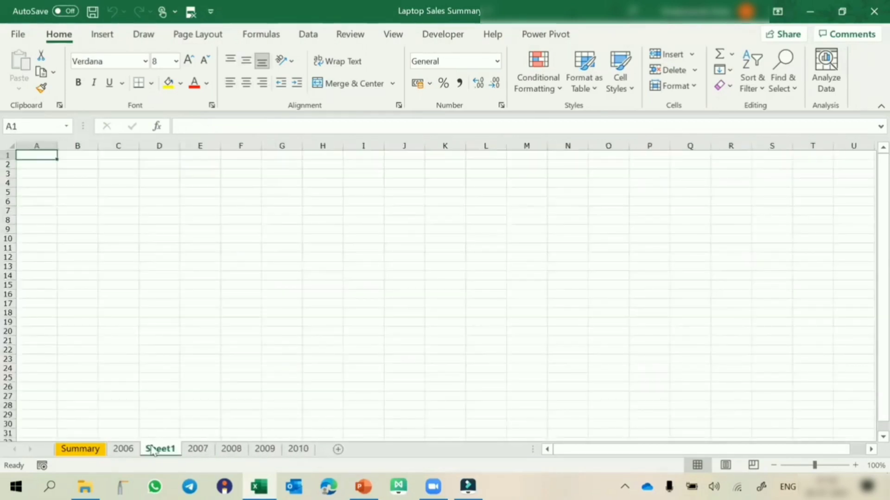
{"action": "left_click_drag", "start_coordinate": [157, 451], "coordinate": [125, 453]}
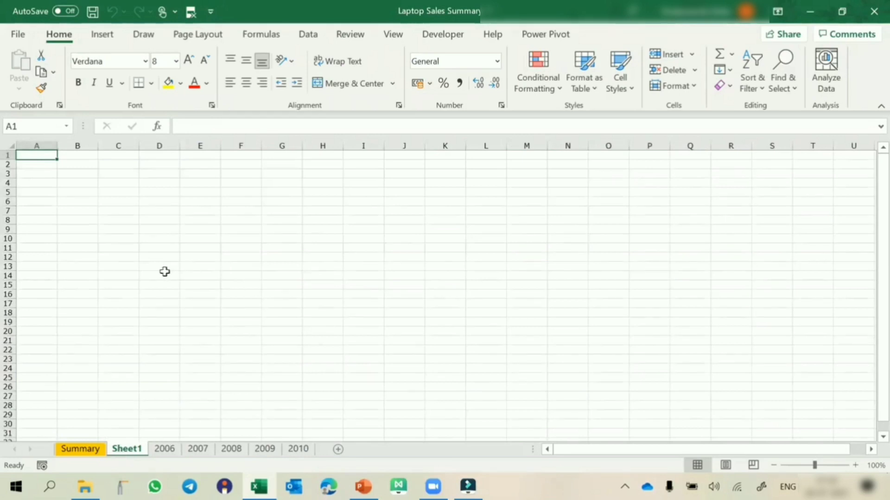
{"action": "scroll", "coordinate": [165, 272], "scroll_direction": "up", "scroll_amount": 5, "text": "ctrl"}
{"action": "key", "text": "ctrl+Home"}
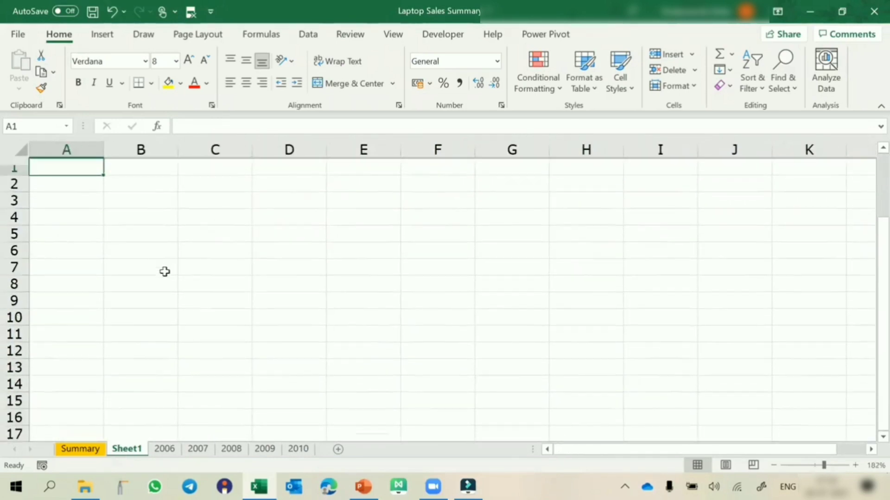
{"action": "left_click", "coordinate": [115, 193]}
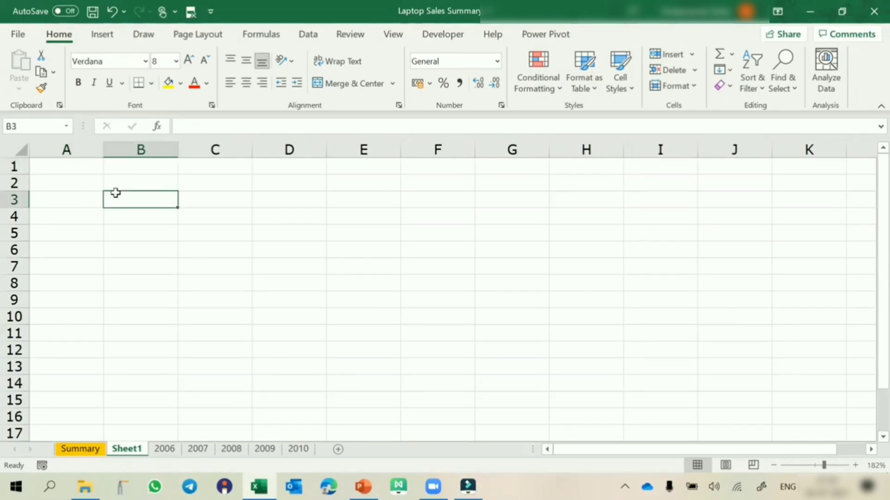
{"action": "left_click", "coordinate": [302, 36]}
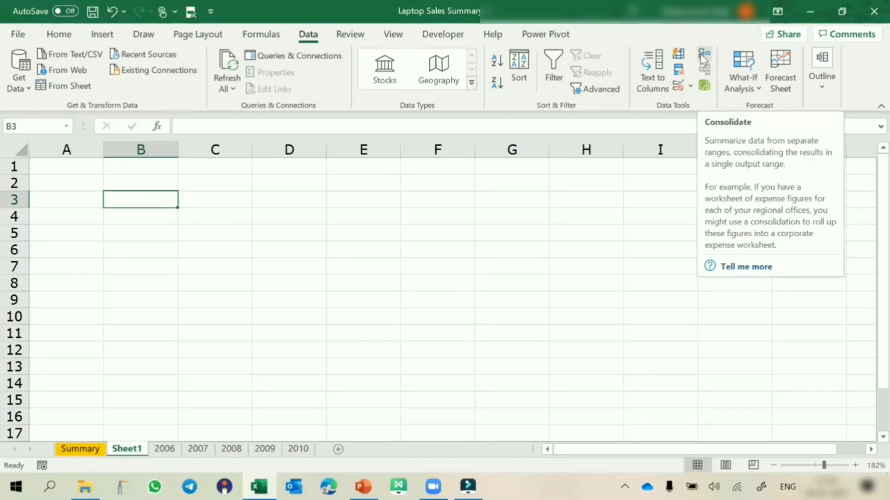
{"action": "key", "text": "alt+d"}
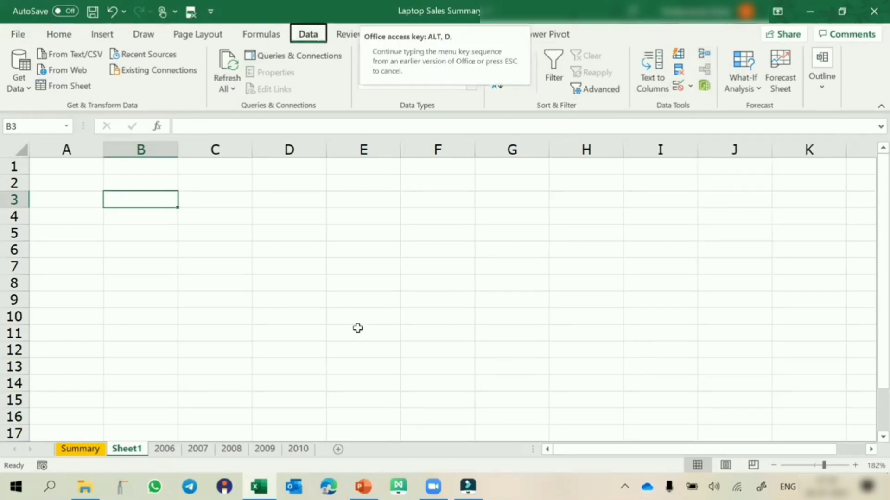
{"action": "key", "text": "n"}
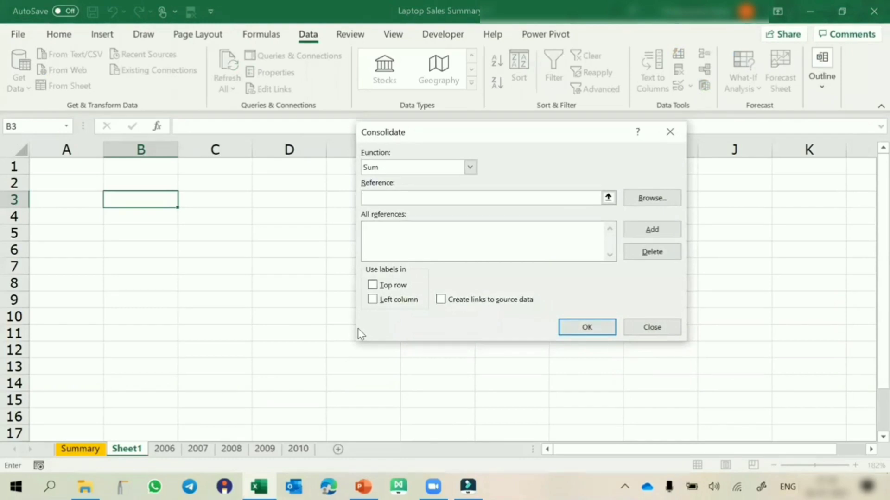
{"action": "key", "text": "Escape"}
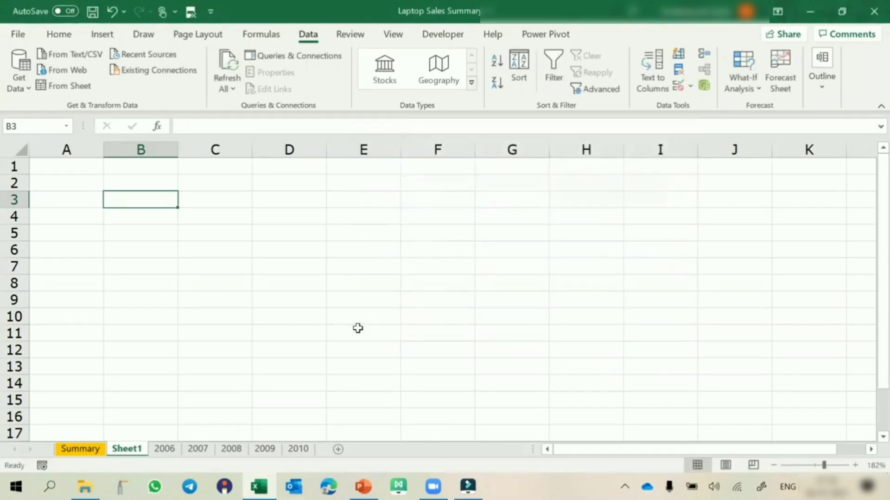
Start a Consolidate operation at B3 of the new sheet with Sum as the function
{"action": "left_click", "coordinate": [704, 53]}
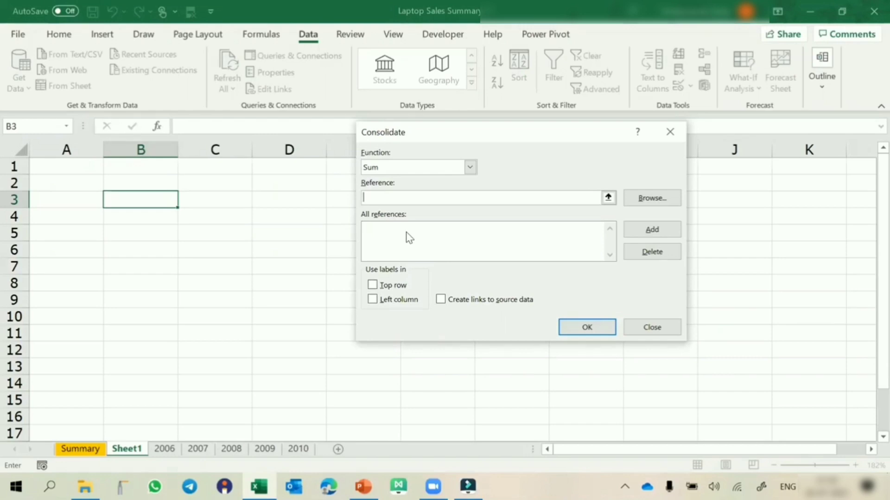
{"action": "left_click", "coordinate": [469, 167]}
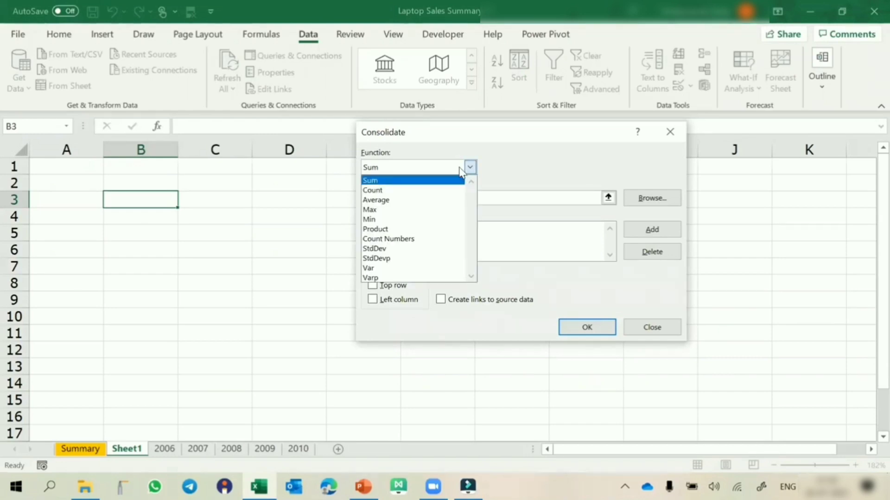
{"action": "left_click", "coordinate": [395, 185]}
{"action": "left_click", "coordinate": [376, 198]}
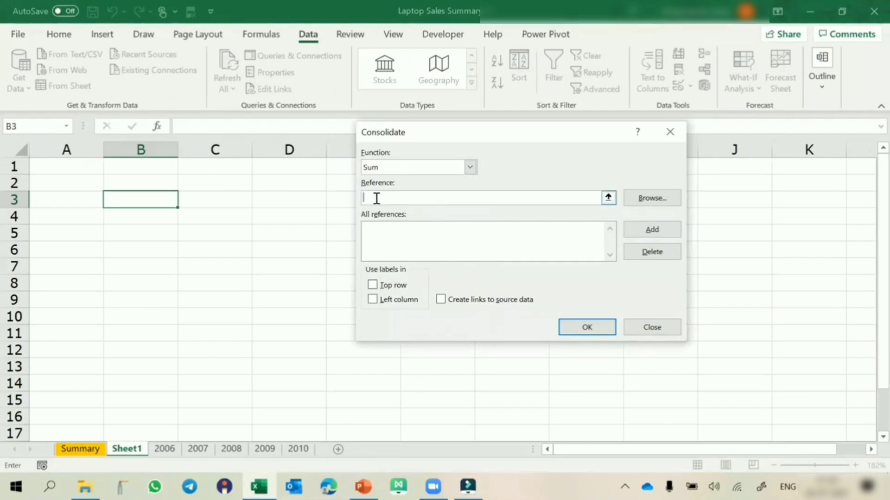
Add '2006'!$B$1:$G$5 and '2007'!$B$1:$G$6 to the consolidation references
{"action": "left_click", "coordinate": [169, 450]}
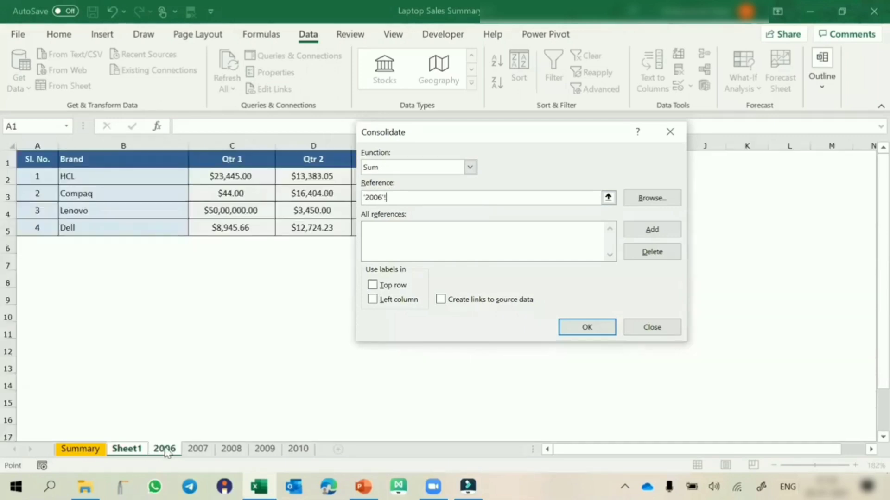
{"action": "left_click_drag", "start_coordinate": [145, 160], "coordinate": [543, 234]}
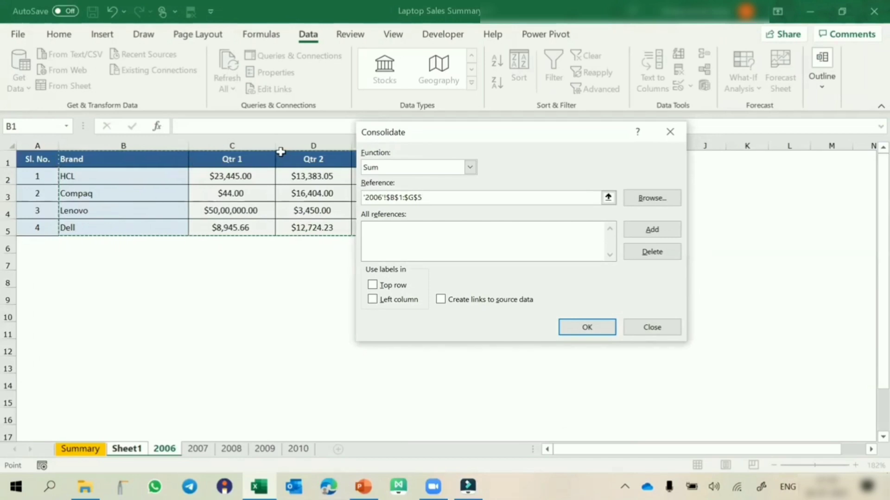
{"action": "left_click", "coordinate": [652, 232]}
{"action": "left_click", "coordinate": [198, 449]}
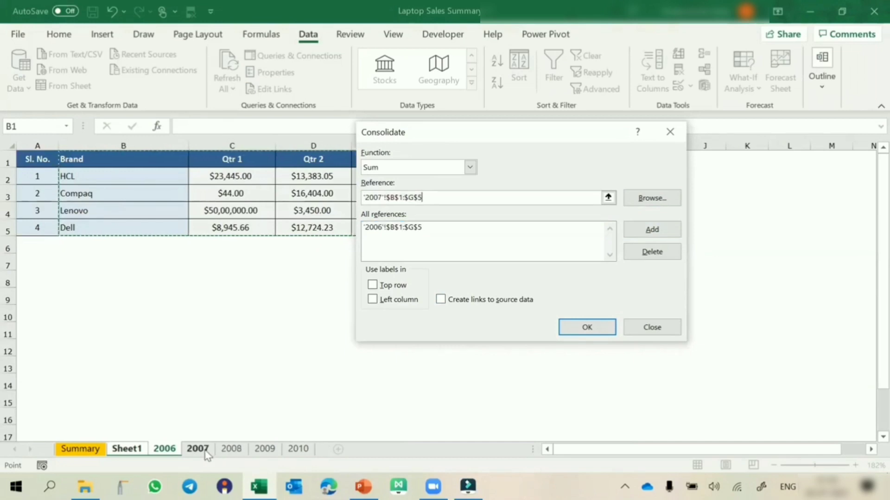
{"action": "left_click_drag", "start_coordinate": [133, 159], "coordinate": [537, 254]}
{"action": "left_click", "coordinate": [652, 230]}
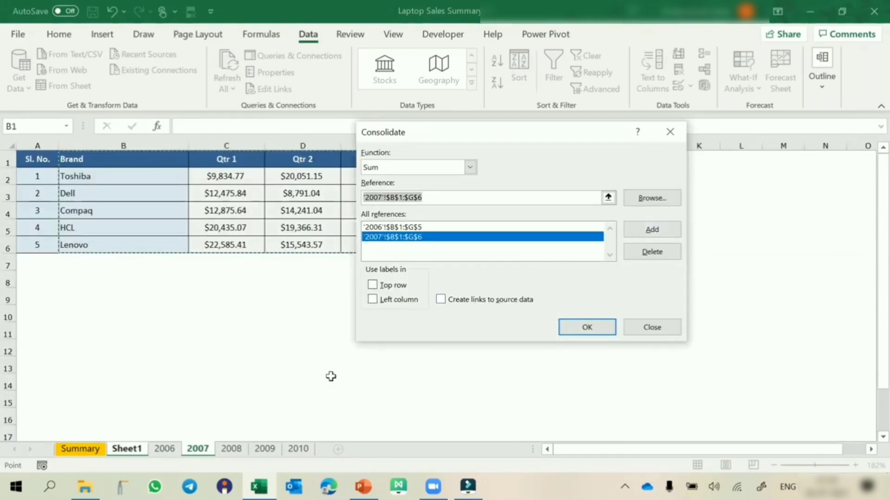
Add '2008'!$B$1:$G$4 and '2009'!$B$1:$G$6 to the consolidation references
{"action": "left_click", "coordinate": [245, 449]}
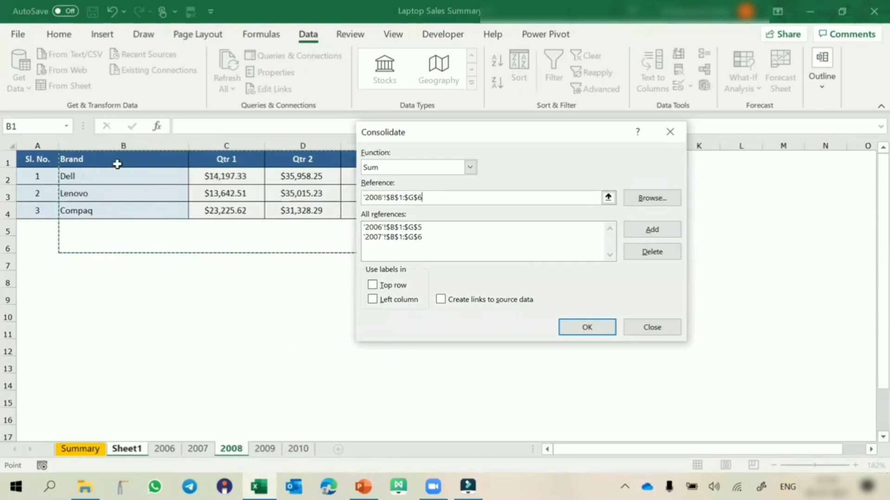
{"action": "left_click_drag", "start_coordinate": [117, 167], "coordinate": [537, 214]}
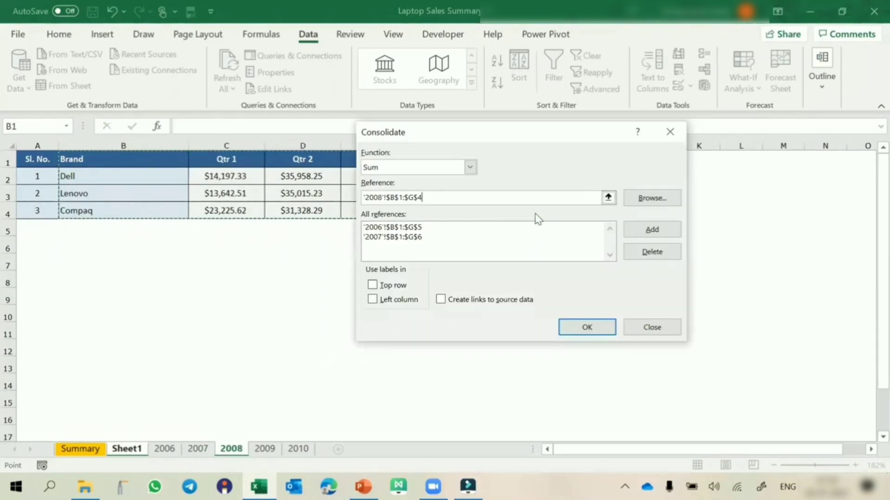
{"action": "left_click", "coordinate": [644, 230]}
{"action": "left_click", "coordinate": [264, 448]}
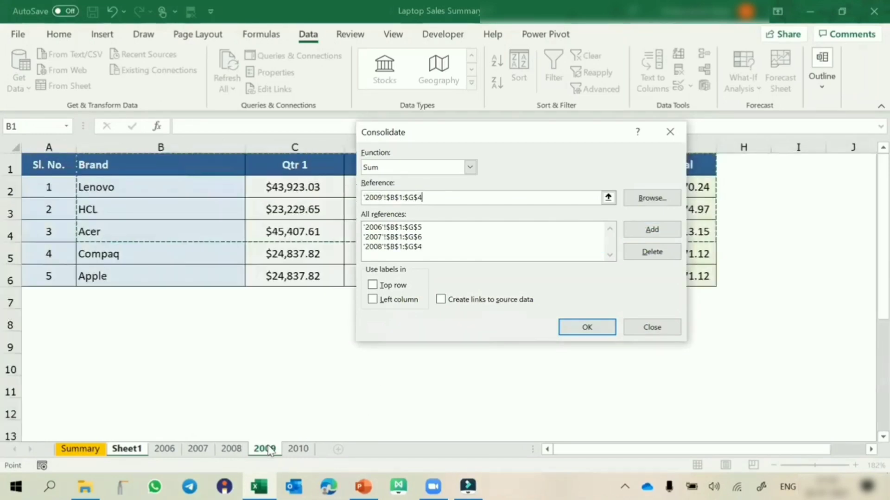
{"action": "left_click_drag", "start_coordinate": [129, 167], "coordinate": [660, 281]}
{"action": "left_click", "coordinate": [652, 230]}
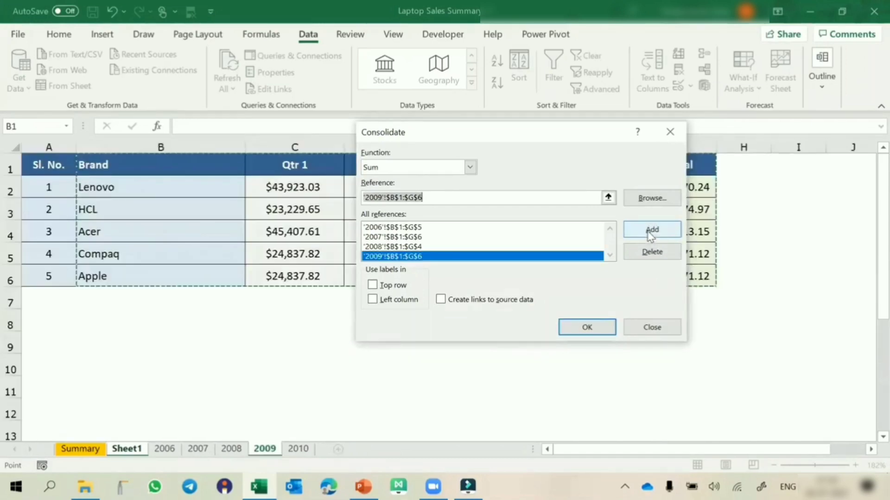
Add '2010'!$B$1:$G$8 as the last consolidation reference
{"action": "left_click", "coordinate": [298, 449]}
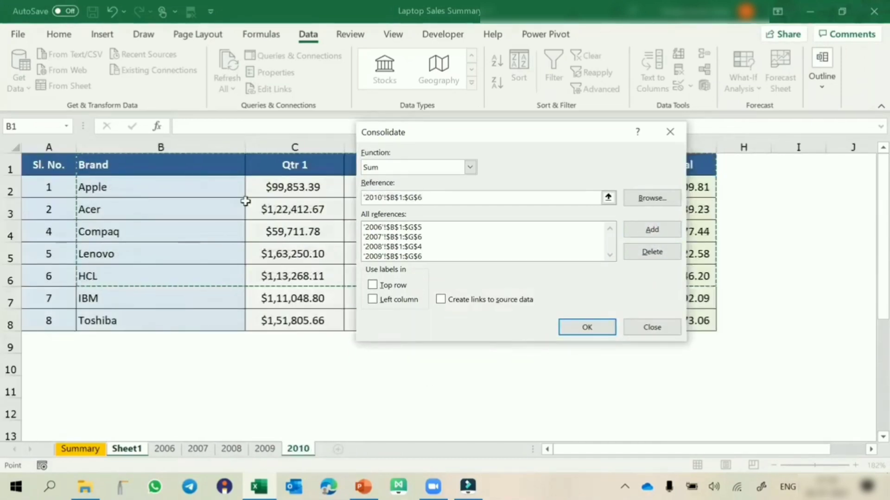
{"action": "left_click_drag", "start_coordinate": [214, 166], "coordinate": [670, 320]}
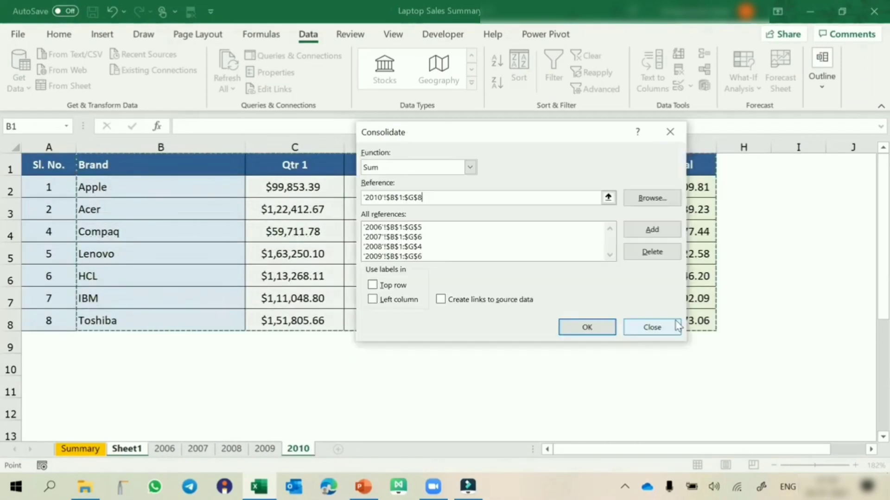
{"action": "left_click", "coordinate": [666, 231]}
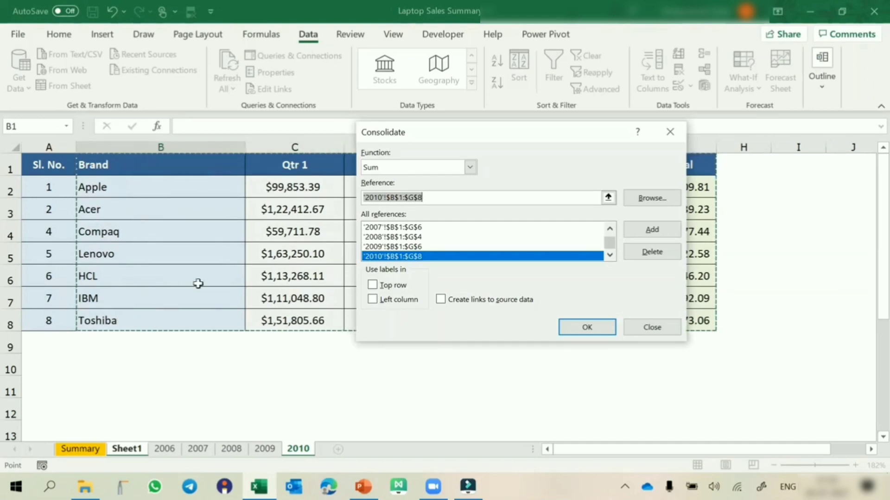
Use labels from both the top row and the left column, and run the consolidation
{"action": "left_click", "coordinate": [388, 286]}
{"action": "left_click", "coordinate": [386, 301]}
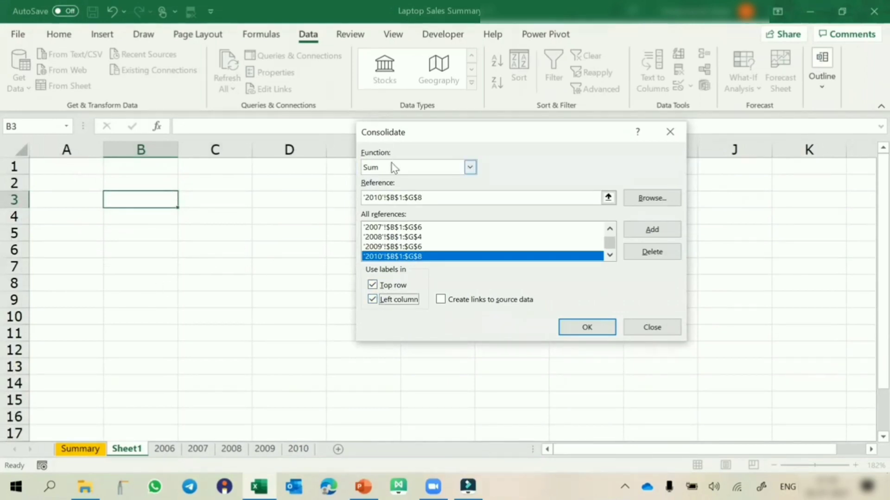
{"action": "left_click", "coordinate": [587, 327]}
Widen columns C through G of the consolidated table to about 11.80, and autofit column C to its contents
{"action": "left_click_drag", "start_coordinate": [233, 146], "coordinate": [505, 179]}
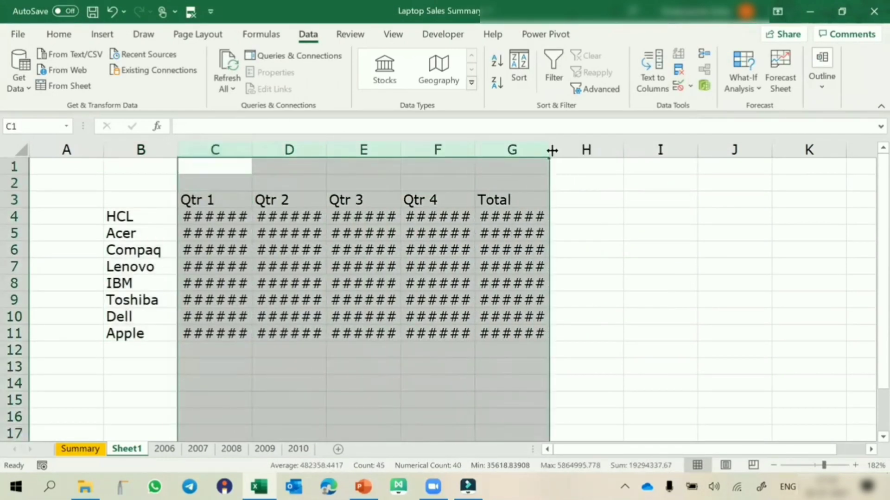
{"action": "left_click_drag", "start_coordinate": [552, 150], "coordinate": [583, 149]}
{"action": "left_click", "coordinate": [230, 266]}
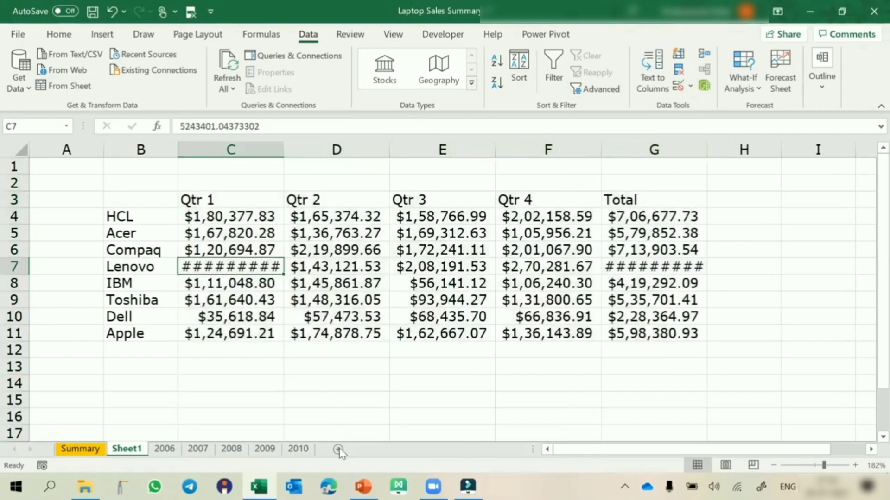
{"action": "left_click", "coordinate": [275, 147]}
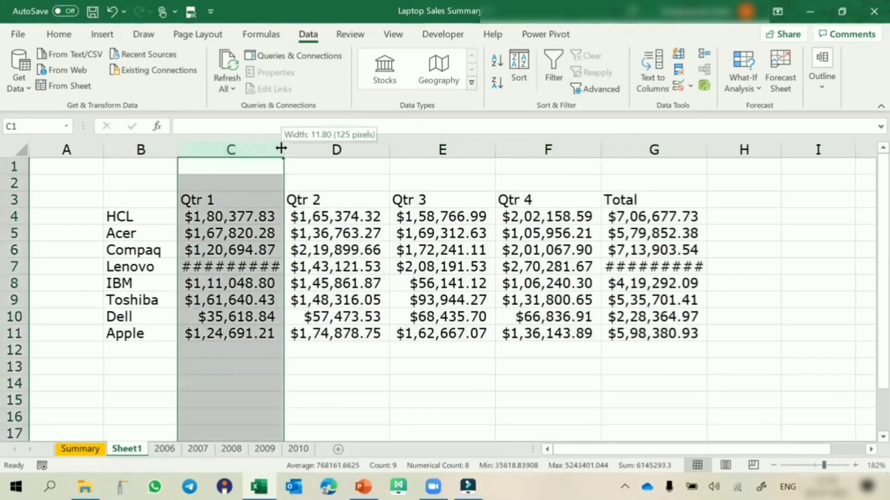
{"action": "double_click", "coordinate": [281, 148]}
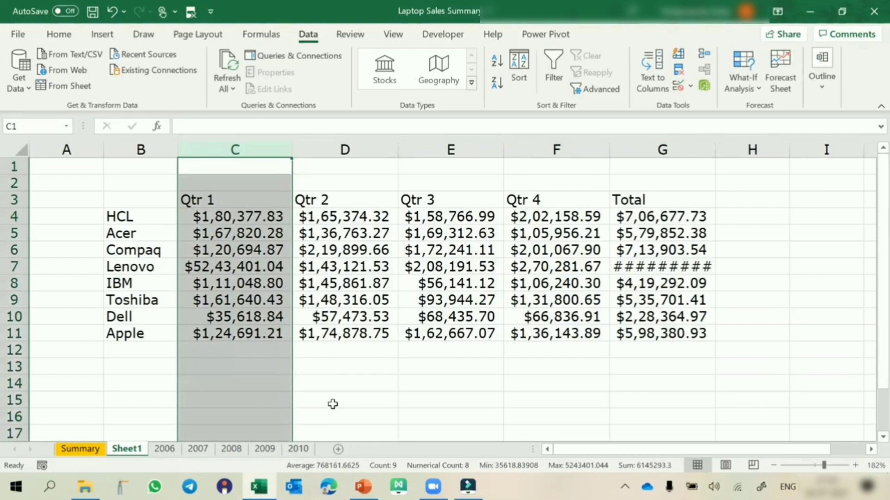
{"action": "left_click", "coordinate": [720, 25]}
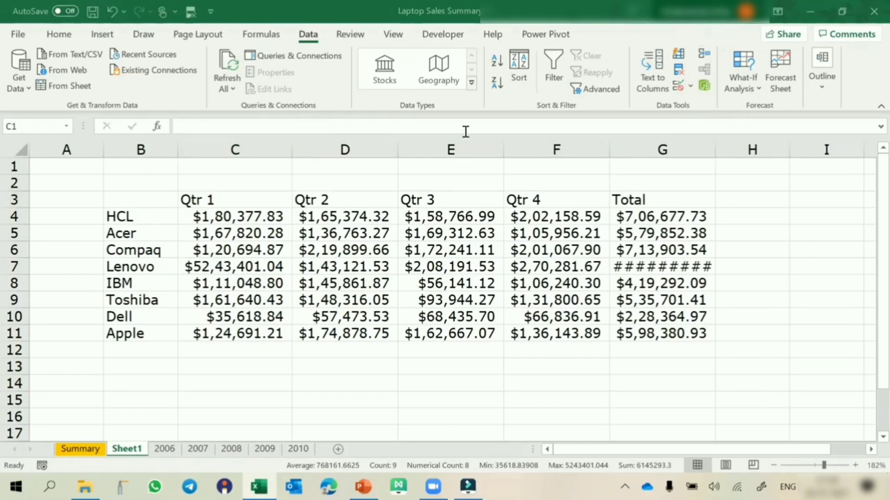
Check the HCL Qtr 1 value in the consolidated table, view the 2008 source sheet, and return to Sheet1
{"action": "left_click", "coordinate": [216, 219]}
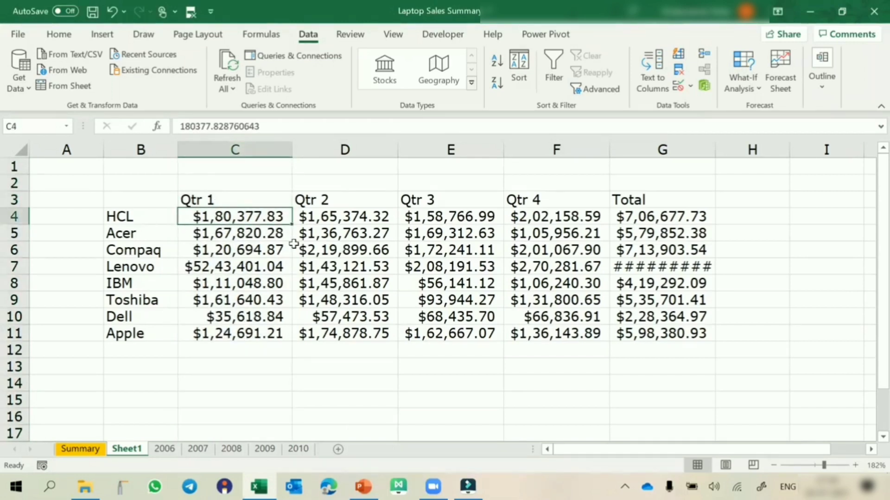
{"action": "left_click", "coordinate": [243, 453]}
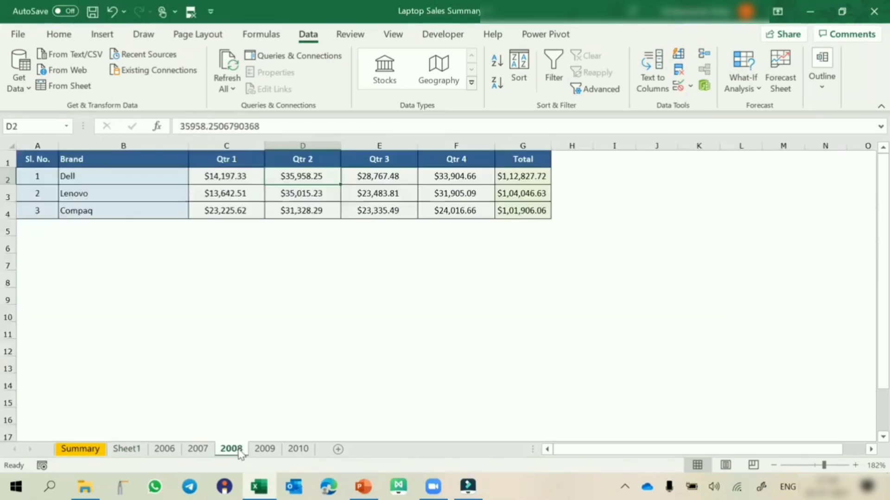
{"action": "left_click", "coordinate": [126, 449]}
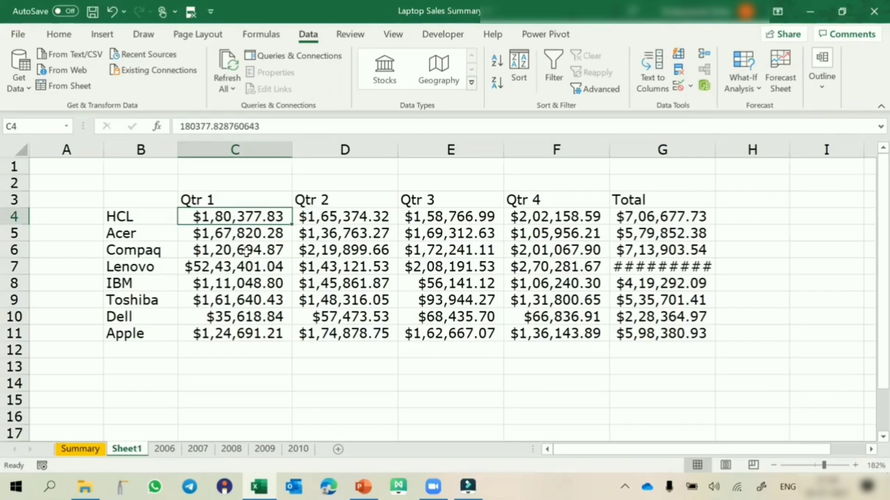
Select the consolidated table B3:G11 and rerun the Sum consolidation with the existing references
{"action": "left_click_drag", "start_coordinate": [130, 201], "coordinate": [627, 329]}
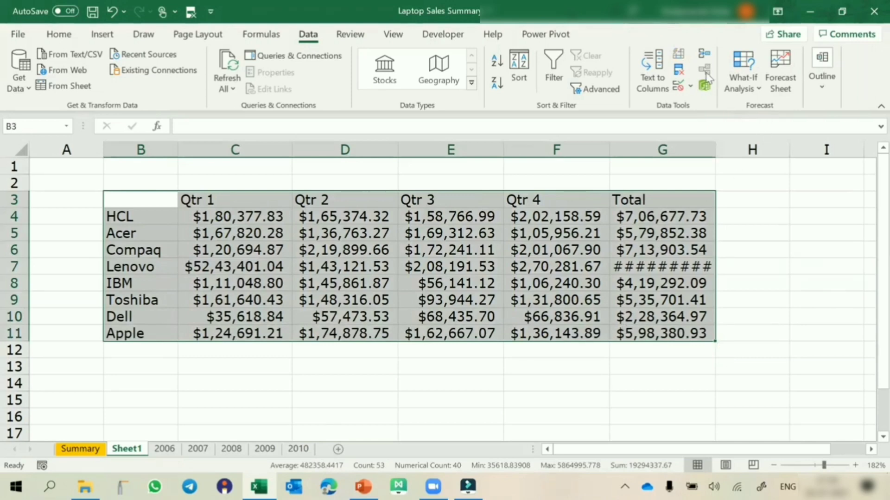
{"action": "left_click", "coordinate": [705, 55]}
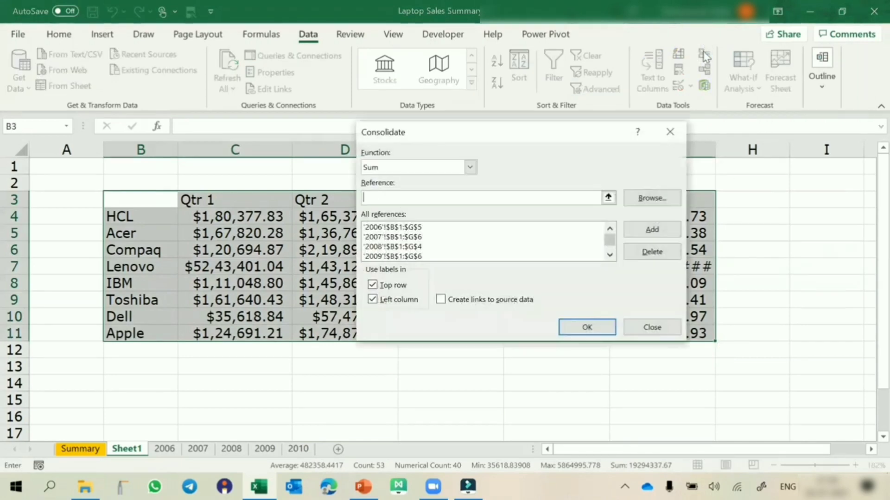
{"action": "left_click", "coordinate": [585, 329]}
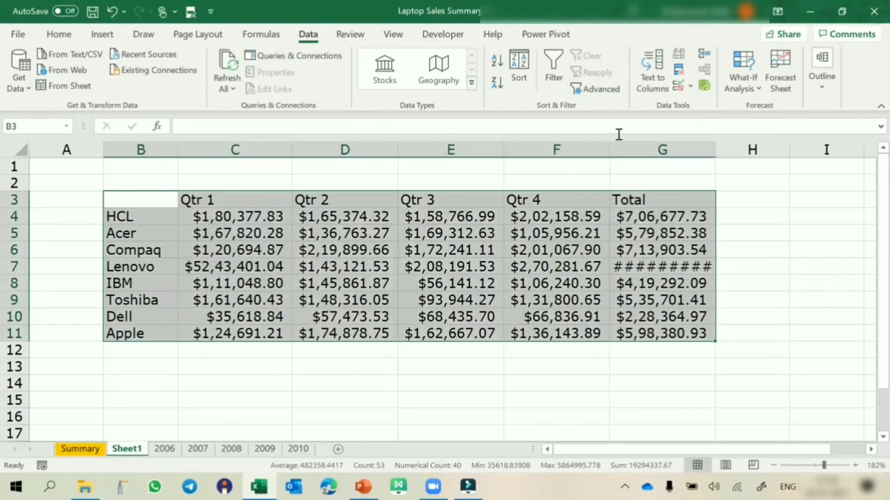
{"action": "left_click", "coordinate": [705, 57]}
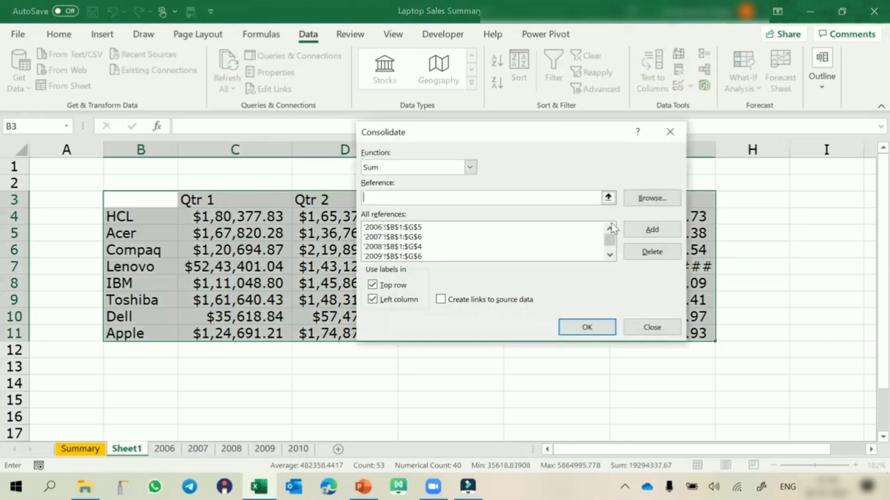
{"action": "left_click", "coordinate": [588, 327]}
Consolidate the yearly sheets over the same range using the Average function
{"action": "left_click", "coordinate": [704, 56]}
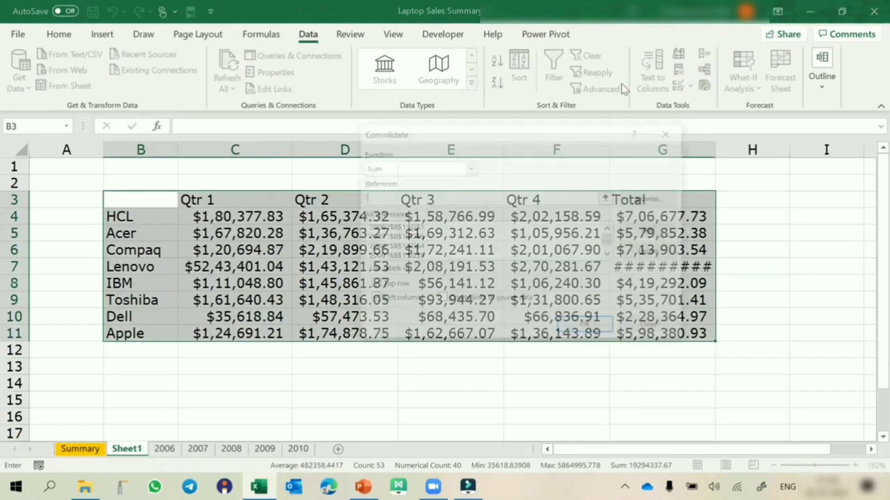
{"action": "left_click", "coordinate": [470, 168]}
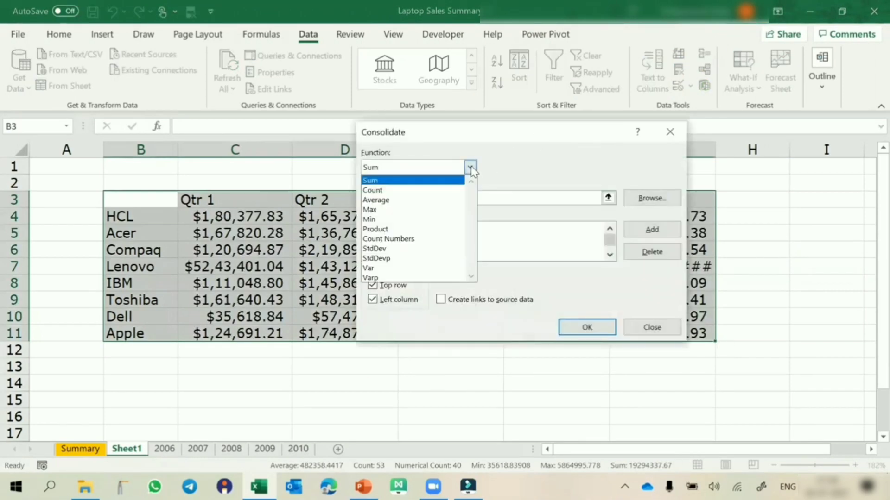
{"action": "left_click", "coordinate": [431, 200]}
{"action": "left_click", "coordinate": [587, 328]}
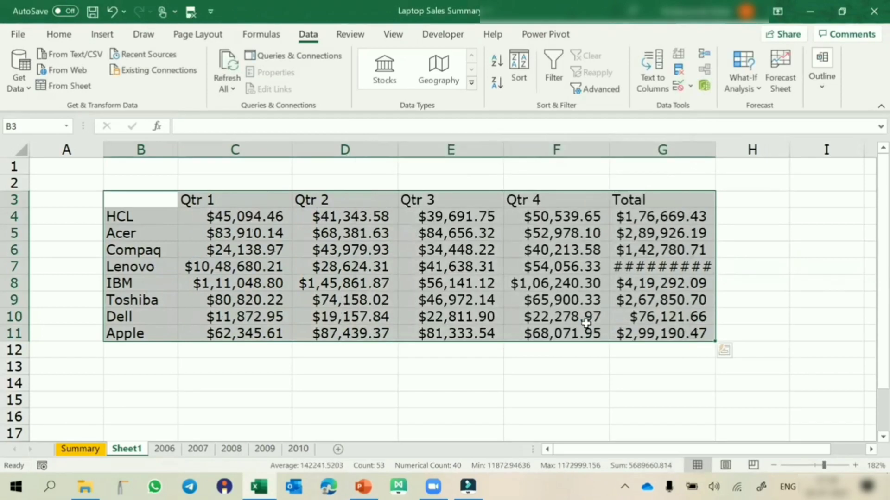
Consolidate the yearly sheets over the same range using the Min function
{"action": "left_click", "coordinate": [704, 55]}
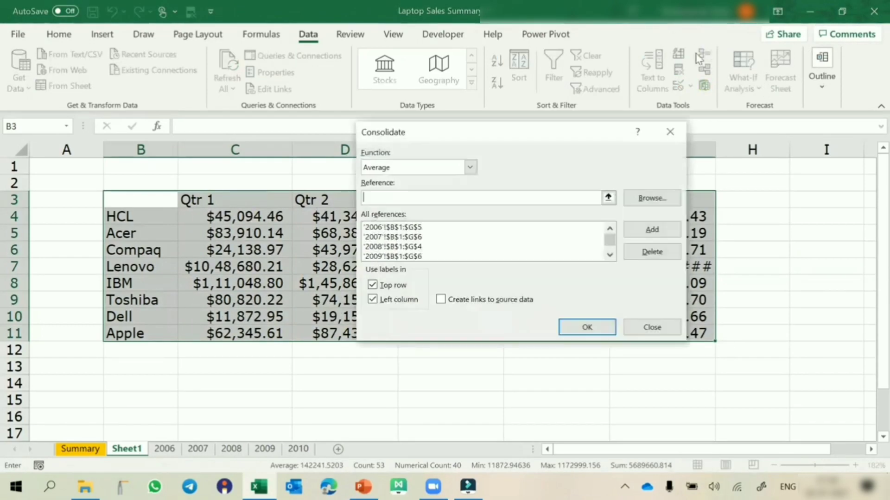
{"action": "left_click", "coordinate": [471, 167]}
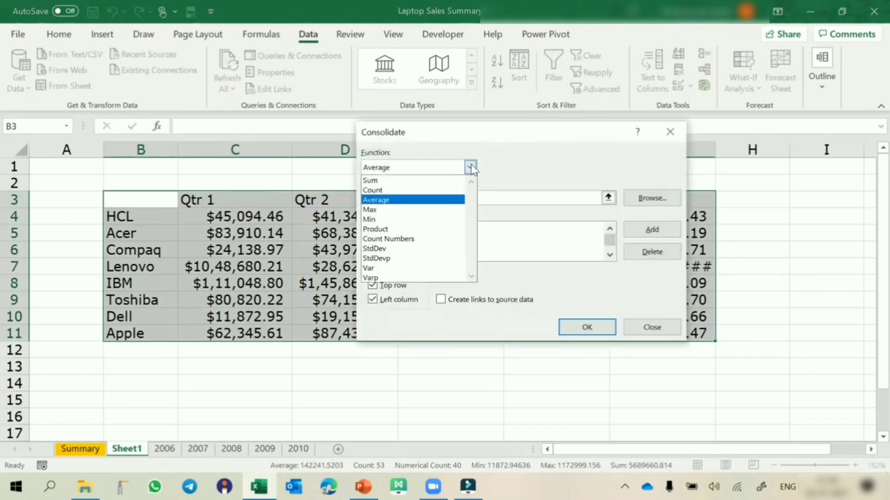
{"action": "left_click", "coordinate": [383, 219]}
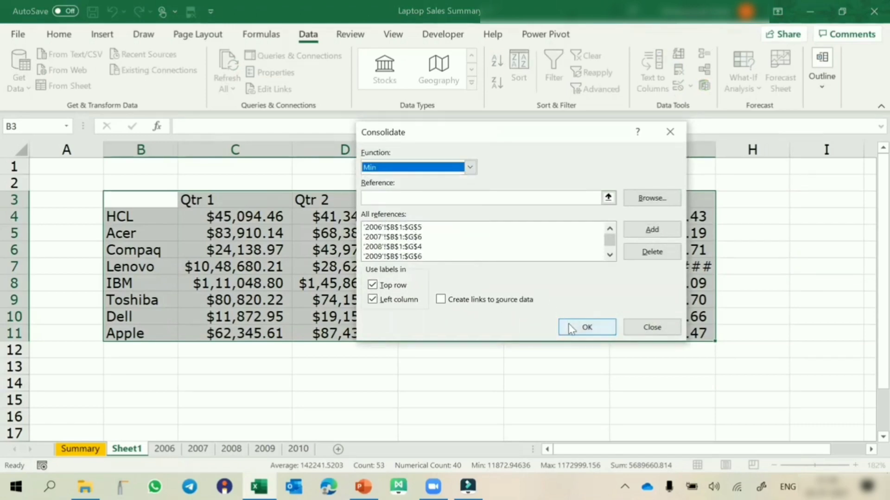
{"action": "left_click", "coordinate": [571, 329]}
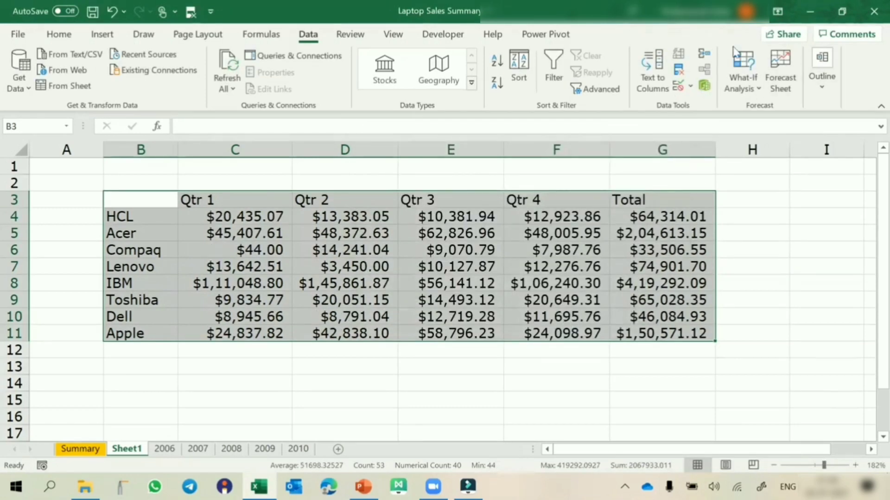
Switch the consolidation function back to Sum and run the consolidation over the table
{"action": "left_click", "coordinate": [702, 53]}
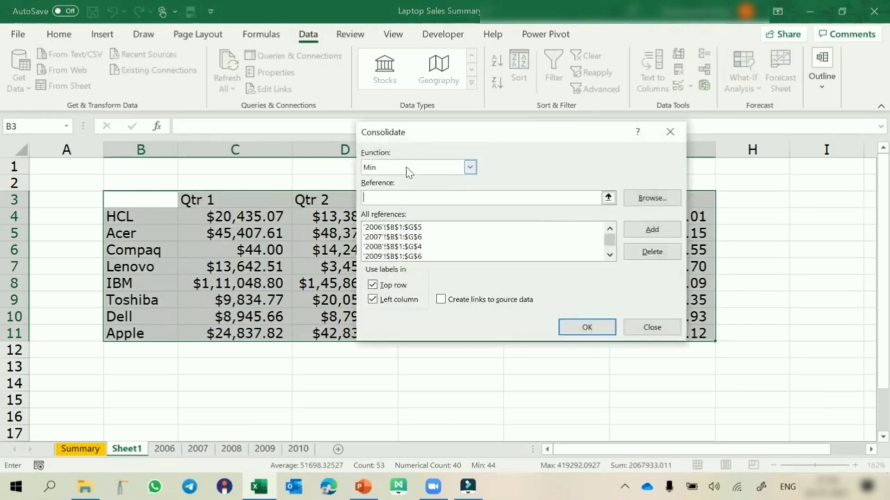
{"action": "left_click", "coordinate": [415, 169]}
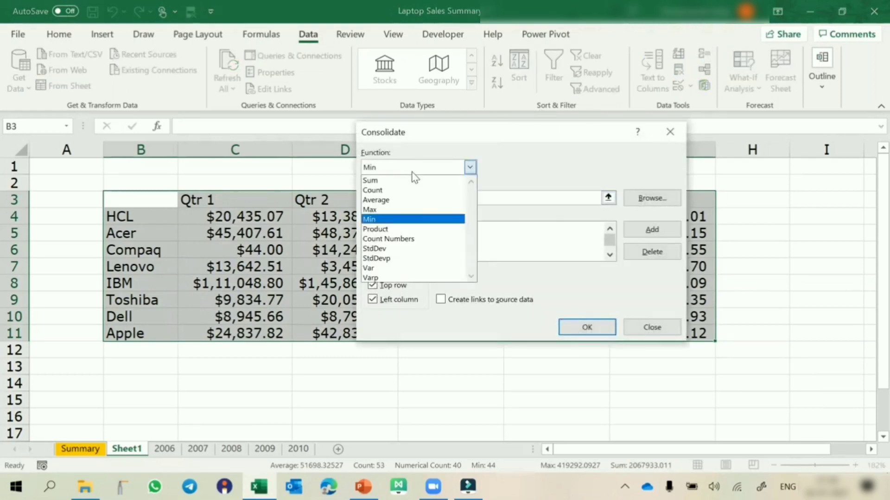
{"action": "left_click", "coordinate": [392, 179]}
{"action": "left_click", "coordinate": [587, 327]}
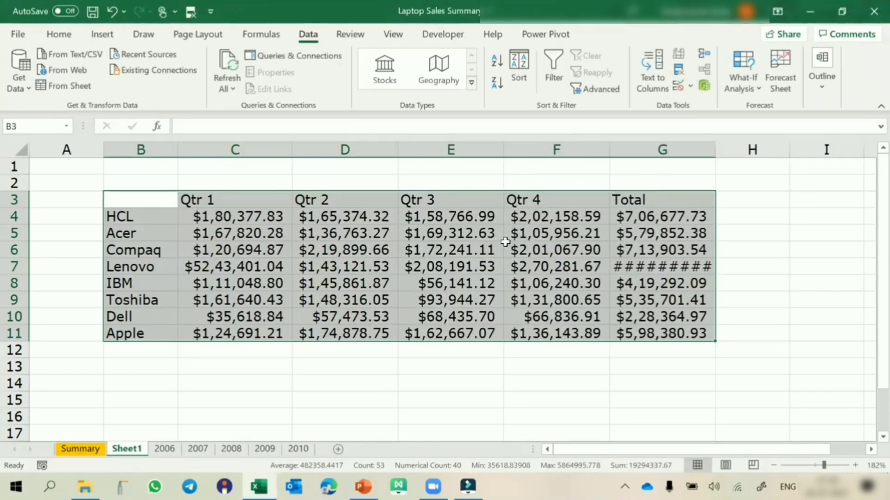
Rerun the Sum consolidation with links to the source data created
{"action": "left_click", "coordinate": [704, 54]}
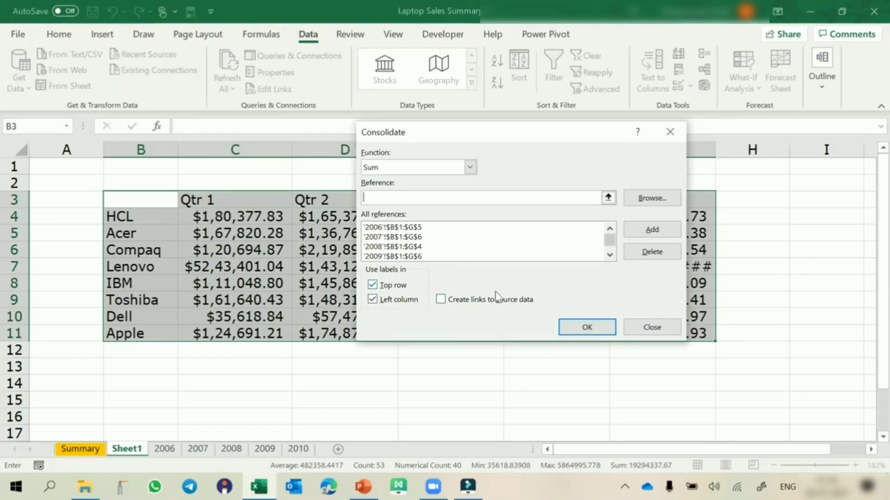
{"action": "left_click", "coordinate": [442, 299]}
{"action": "left_click", "coordinate": [579, 321]}
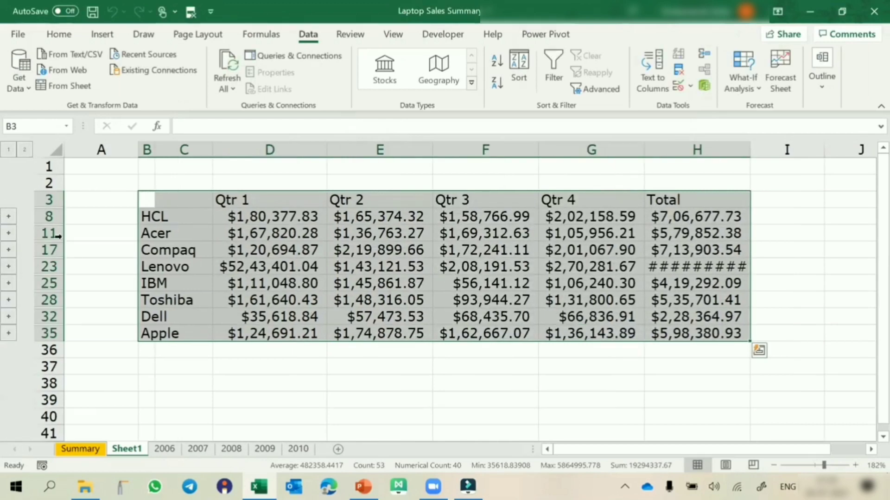
Inspect the formula behind the Acer Qtr 1 total in cell D11
{"action": "key", "text": "Right"}
{"action": "key", "text": "Right"}
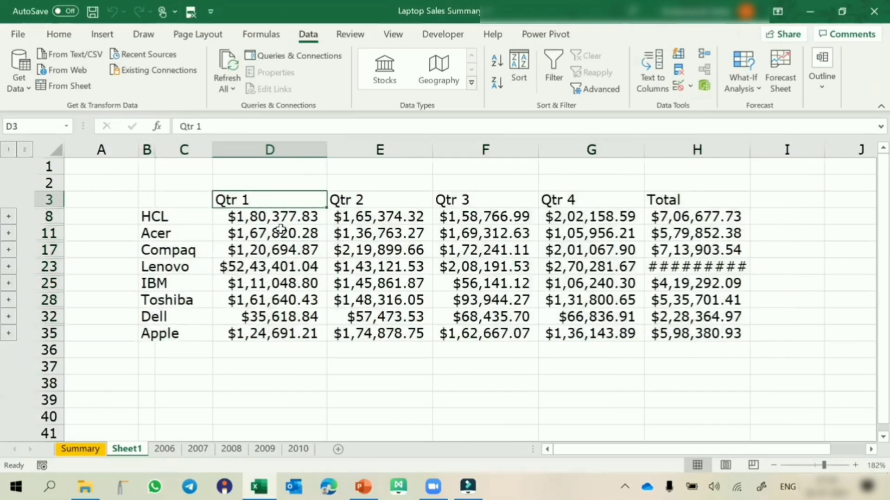
{"action": "left_click", "coordinate": [281, 229]}
{"action": "double_click", "coordinate": [281, 229]}
{"action": "key", "text": "Escape"}
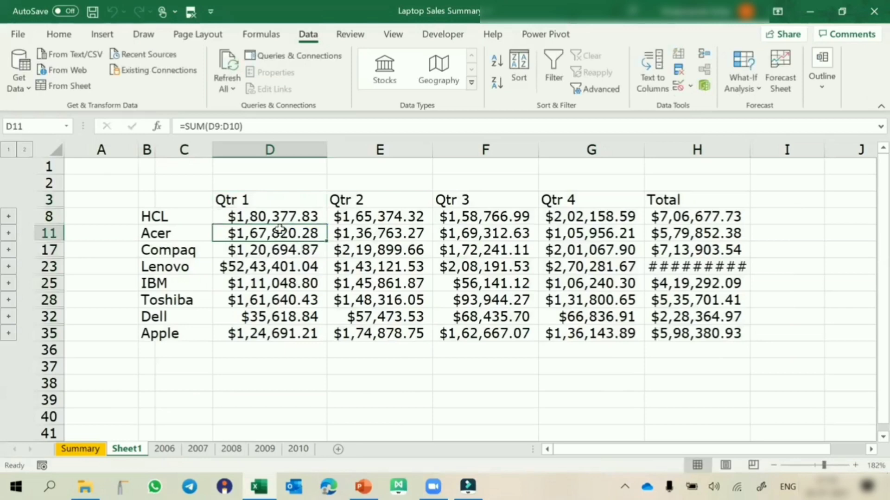
Expand the outline to level 2 so all detail rows show, and autofit column C to its contents
{"action": "left_click", "coordinate": [24, 150]}
{"action": "scroll", "coordinate": [246, 284], "scroll_direction": "down", "scroll_amount": 7}
{"action": "scroll", "coordinate": [281, 229], "scroll_direction": "up", "scroll_amount": 6}
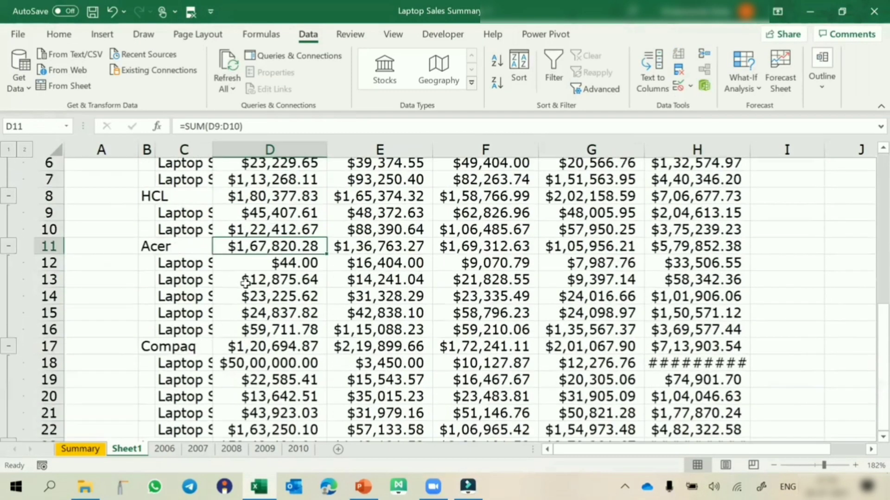
{"action": "scroll", "coordinate": [281, 229], "scroll_direction": "up", "scroll_amount": 2}
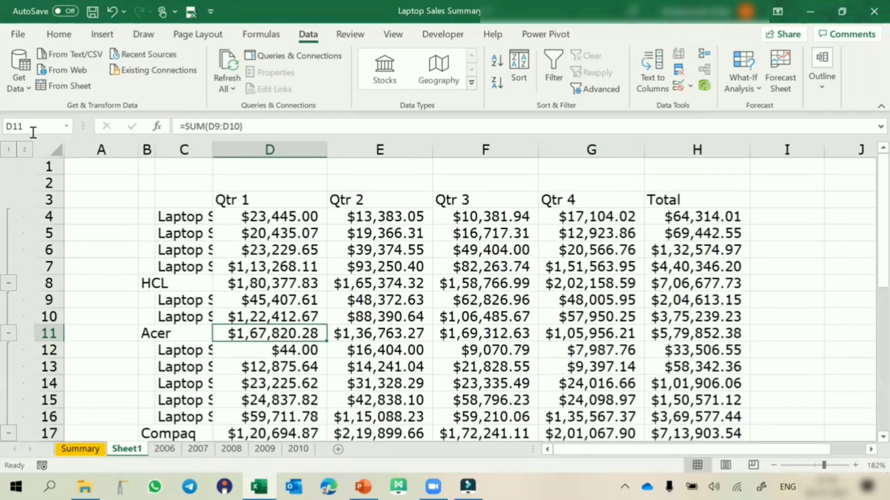
{"action": "left_click", "coordinate": [11, 150]}
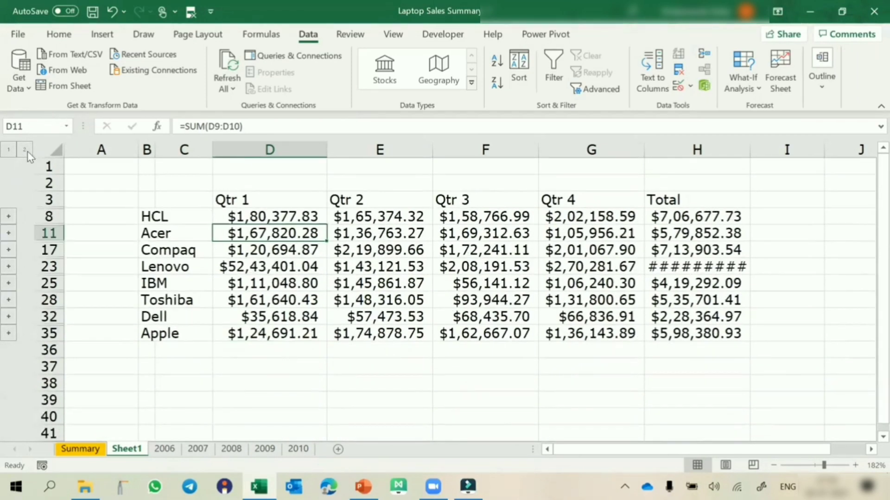
{"action": "left_click", "coordinate": [25, 151]}
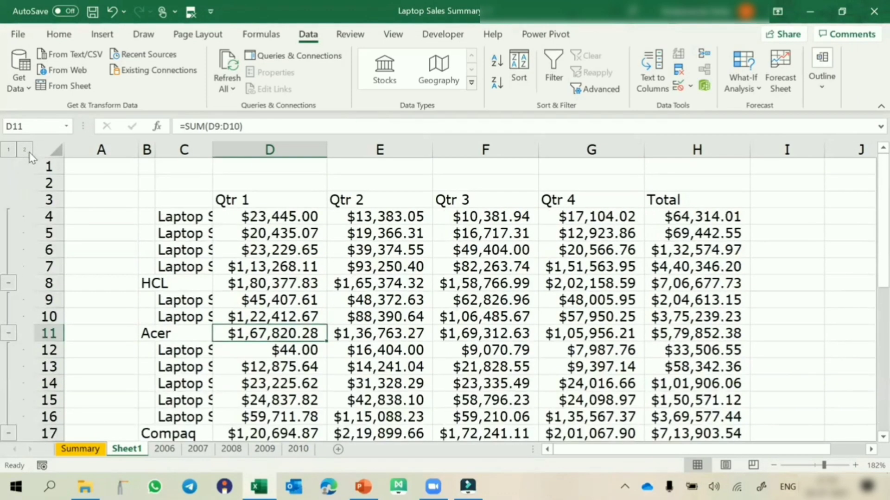
{"action": "double_click", "coordinate": [212, 149]}
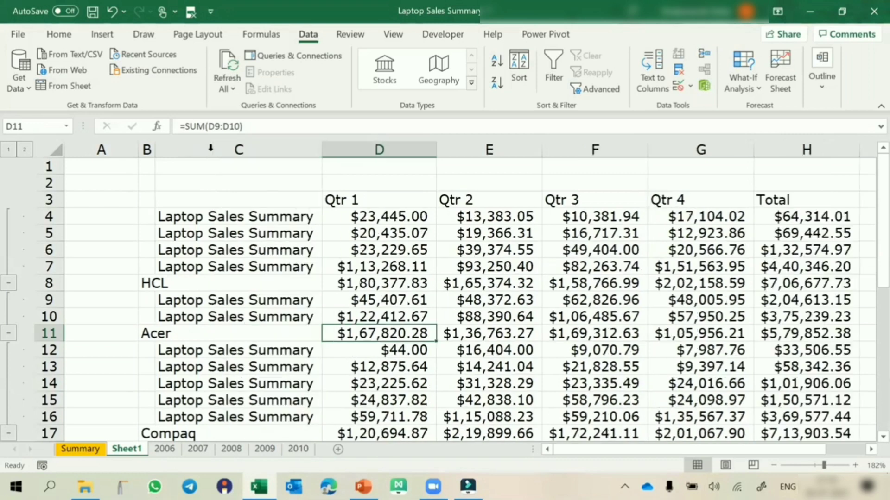
Inspect the Qtr 1 source link formulas in D4, D5 and D6 and the HCL total formula in D8
{"action": "double_click", "coordinate": [365, 221]}
{"action": "key", "text": "Escape"}
{"action": "double_click", "coordinate": [361, 229]}
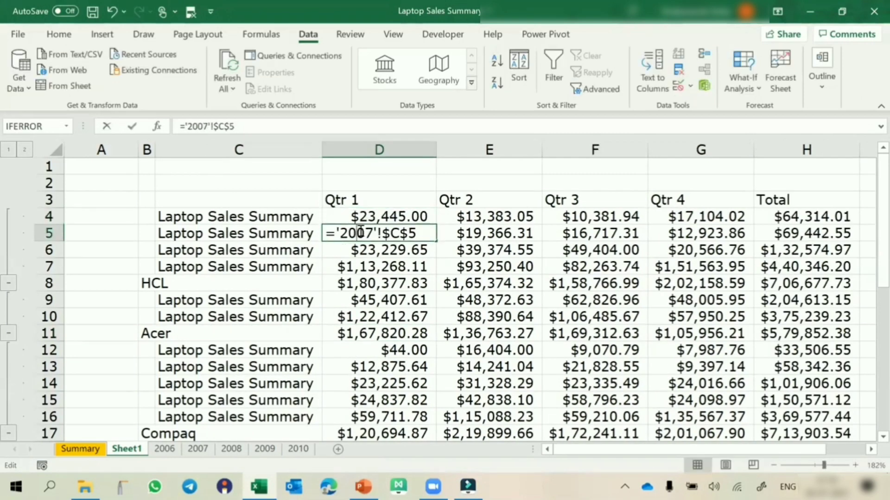
{"action": "key", "text": "Escape"}
{"action": "left_click", "coordinate": [352, 250]}
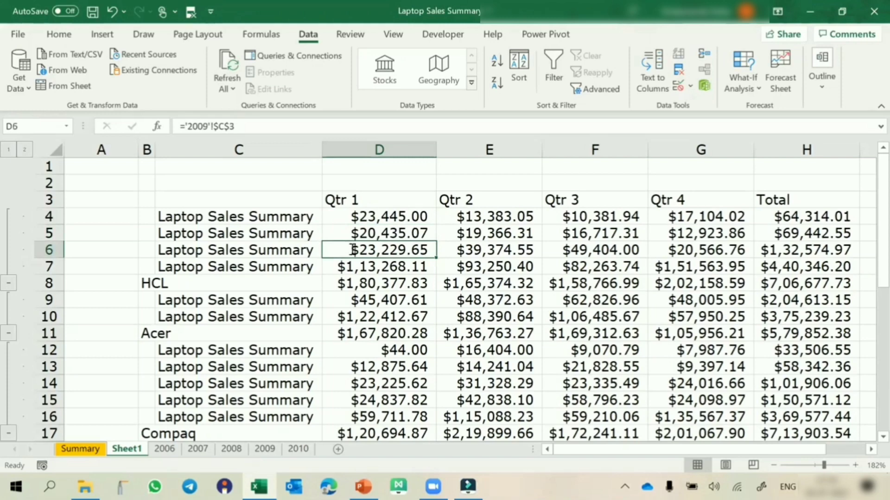
{"action": "double_click", "coordinate": [353, 251]}
{"action": "key", "text": "Escape"}
{"action": "left_click", "coordinate": [356, 284]}
{"action": "double_click", "coordinate": [356, 284]}
{"action": "key", "text": "Escape"}
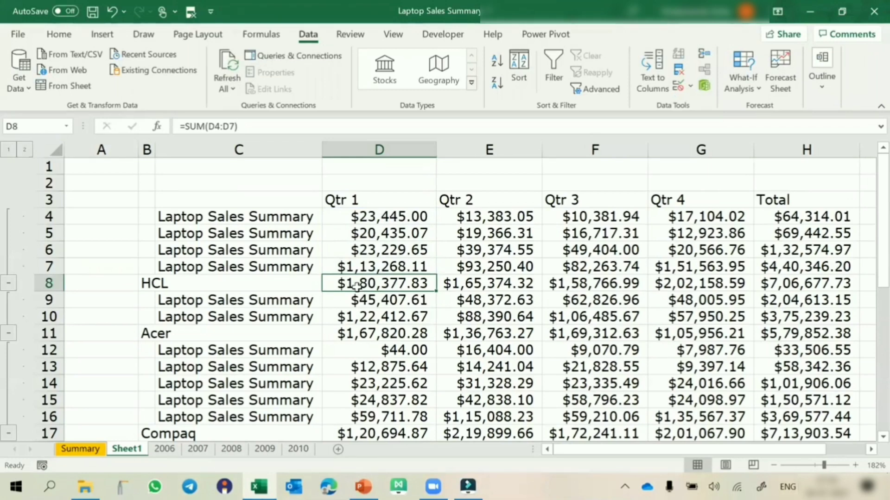
Look through the expanded detail rows and highlight the source labels for HCL in C4:C7 and Acer in C9:C10
{"action": "scroll", "coordinate": [393, 292], "scroll_direction": "down", "scroll_amount": 9}
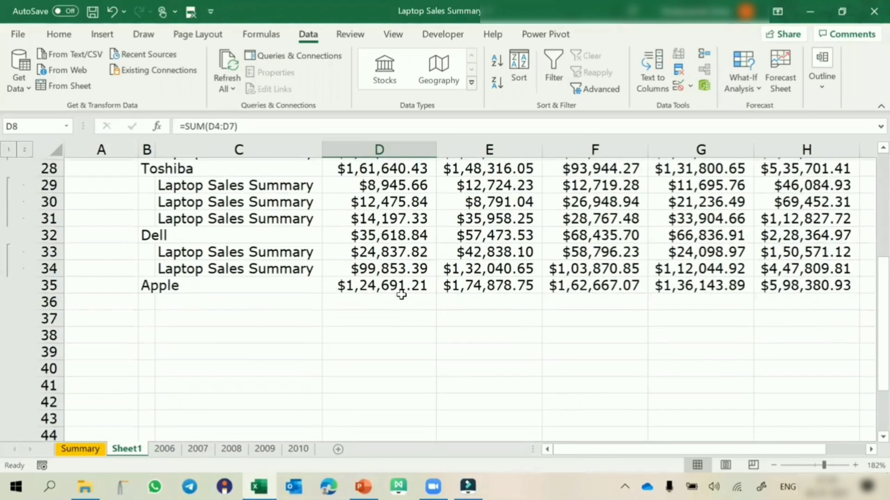
{"action": "scroll", "coordinate": [402, 294], "scroll_direction": "up", "scroll_amount": 9}
{"action": "left_click", "coordinate": [227, 212]}
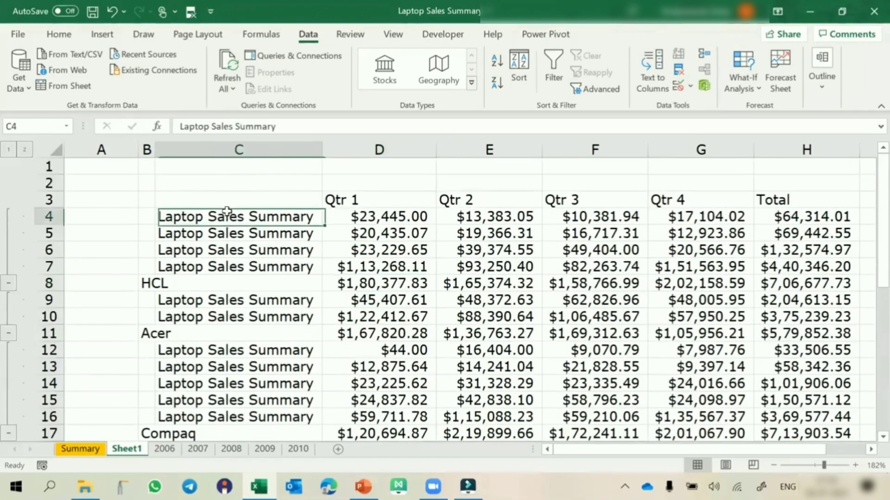
{"action": "left_click_drag", "start_coordinate": [227, 212], "coordinate": [216, 270]}
{"action": "left_click_drag", "start_coordinate": [190, 304], "coordinate": [186, 319]}
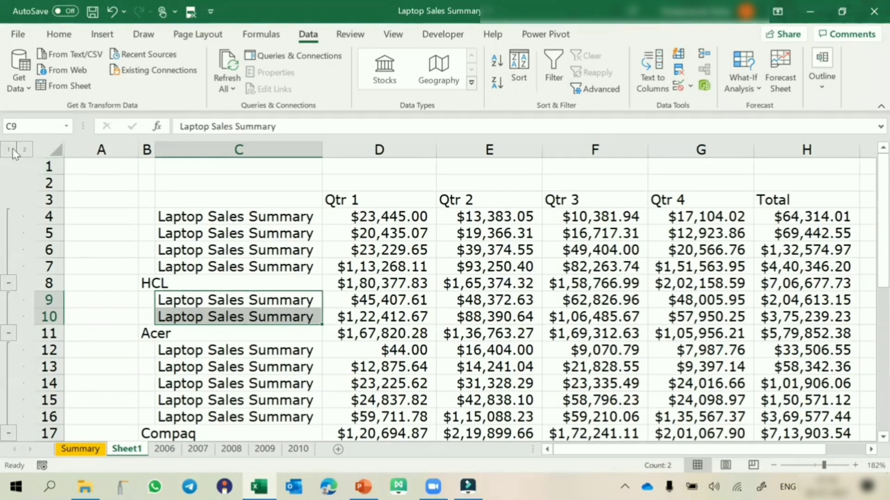
Autofit columns C and B with the outline collapsed to brand totals, and expand all detail rows again
{"action": "left_click", "coordinate": [8, 149]}
{"action": "left_click", "coordinate": [253, 242]}
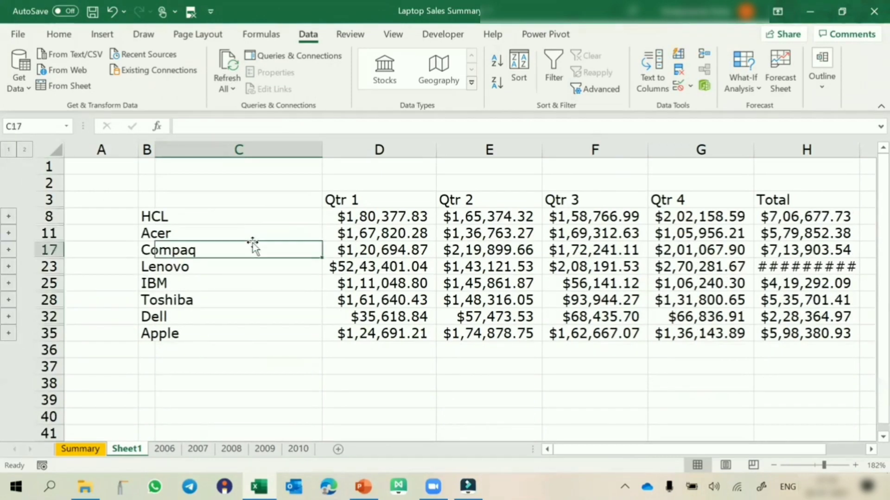
{"action": "double_click", "coordinate": [320, 151]}
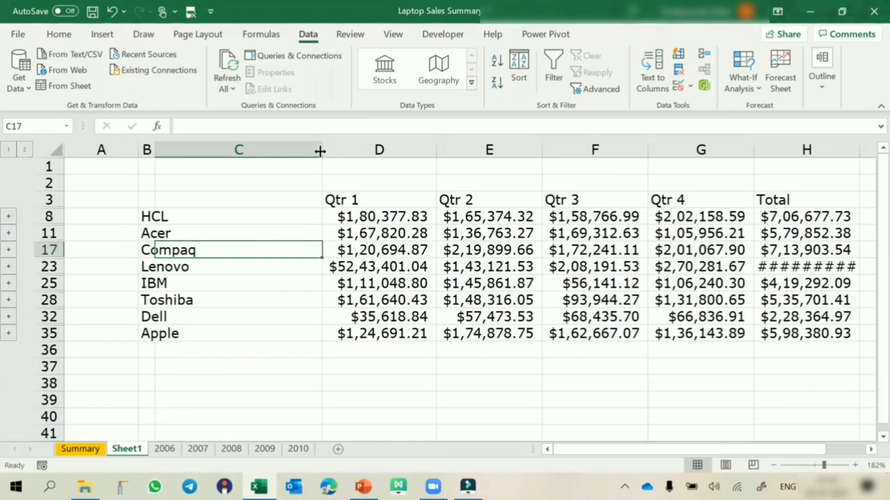
{"action": "double_click", "coordinate": [155, 150]}
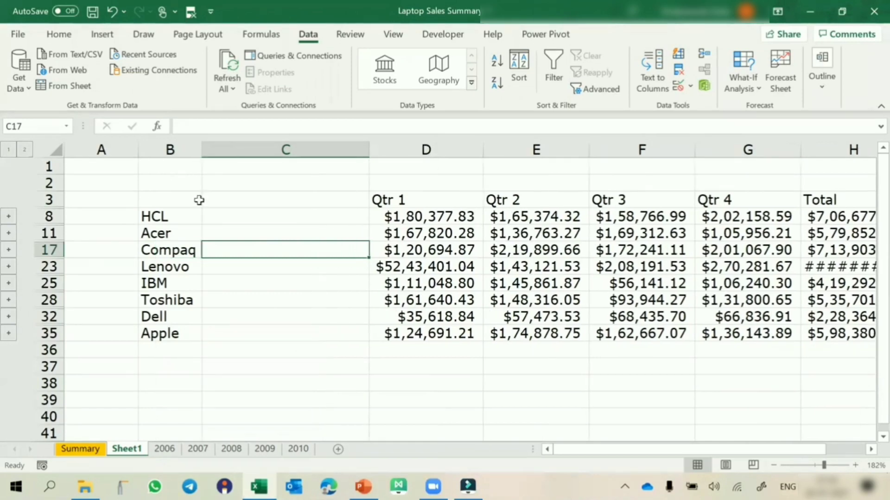
{"action": "left_click", "coordinate": [24, 150]}
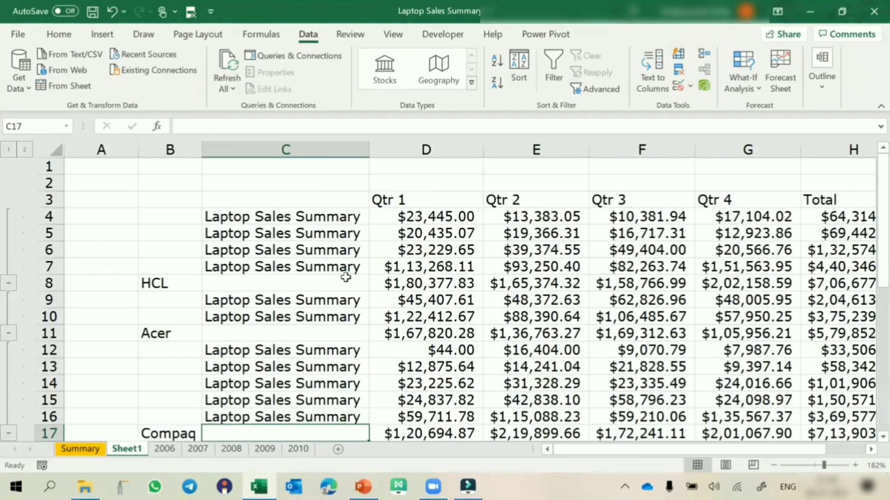
Inspect the Qtr 1 source link formula in D13 and the Compaq total formula in D17
{"action": "scroll", "coordinate": [346, 277], "scroll_direction": "down", "scroll_amount": 4}
{"action": "scroll", "coordinate": [345, 280], "scroll_direction": "up", "scroll_amount": 1}
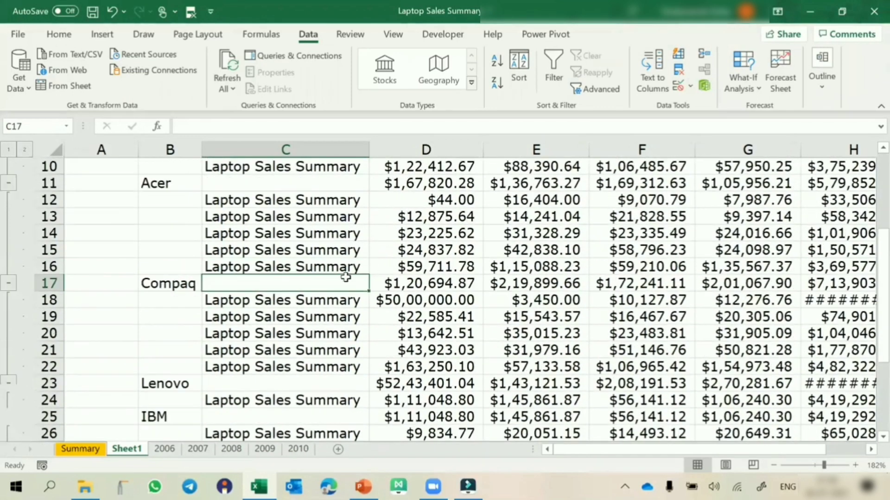
{"action": "double_click", "coordinate": [432, 220]}
{"action": "key", "text": "Escape"}
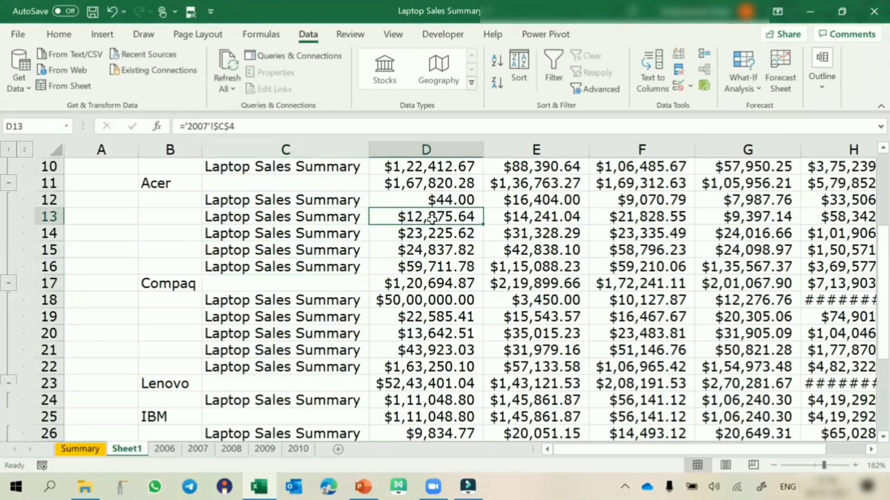
{"action": "double_click", "coordinate": [407, 278]}
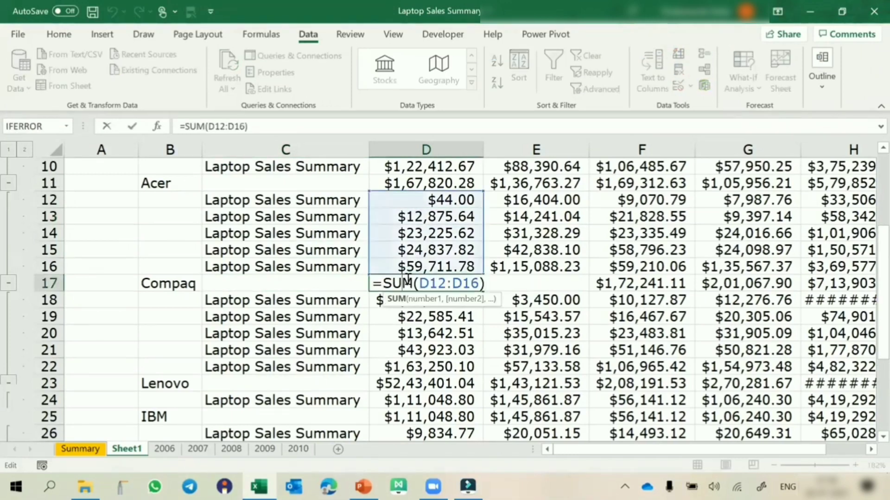
{"action": "key", "text": "Escape"}
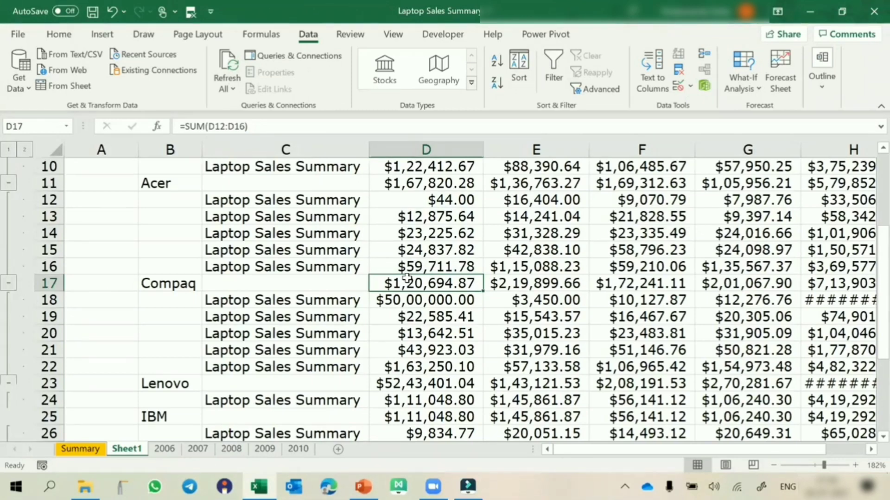
Consolidate the yearly sheets into B1:G9 of the Summary sheet with Sum, using top row and left column labels without source links
{"action": "left_click", "coordinate": [91, 452]}
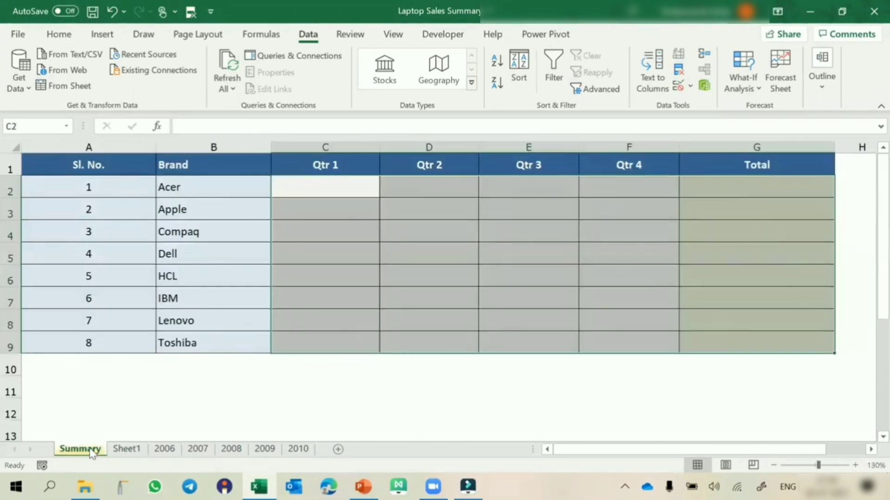
{"action": "left_click", "coordinate": [224, 270]}
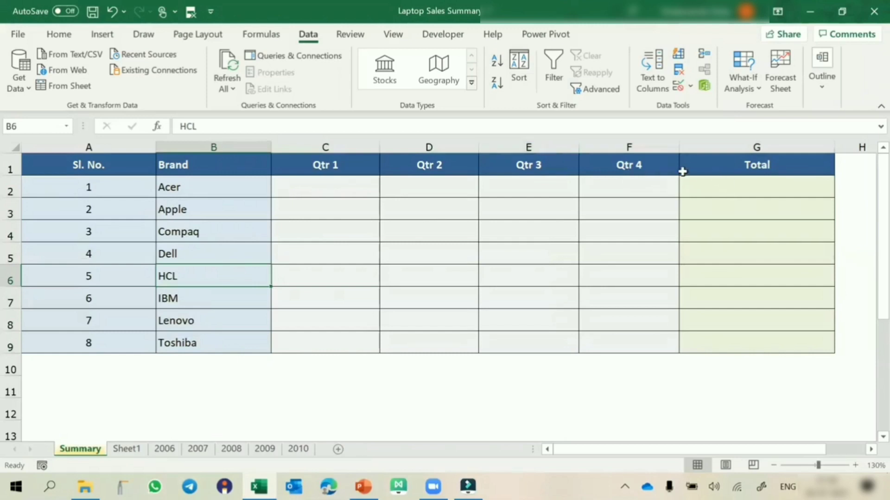
{"action": "left_click_drag", "start_coordinate": [175, 168], "coordinate": [781, 337]}
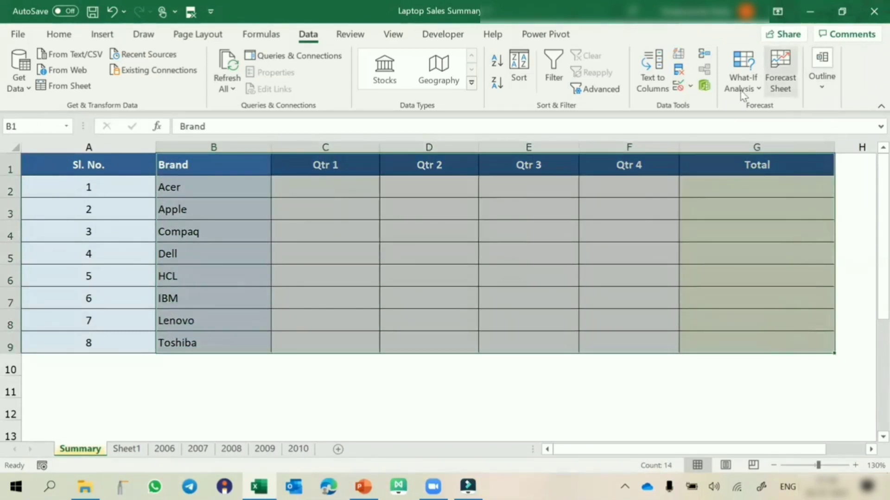
{"action": "left_click", "coordinate": [704, 56]}
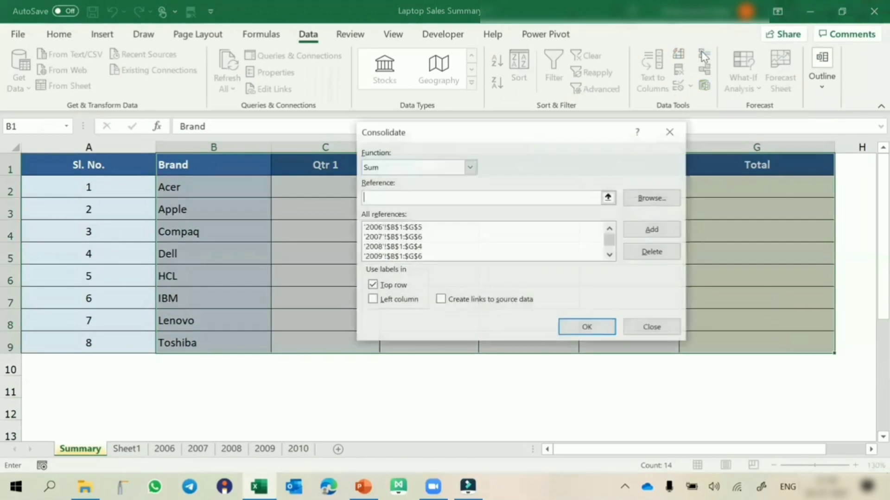
{"action": "left_click", "coordinate": [414, 300]}
{"action": "left_click", "coordinate": [564, 326]}
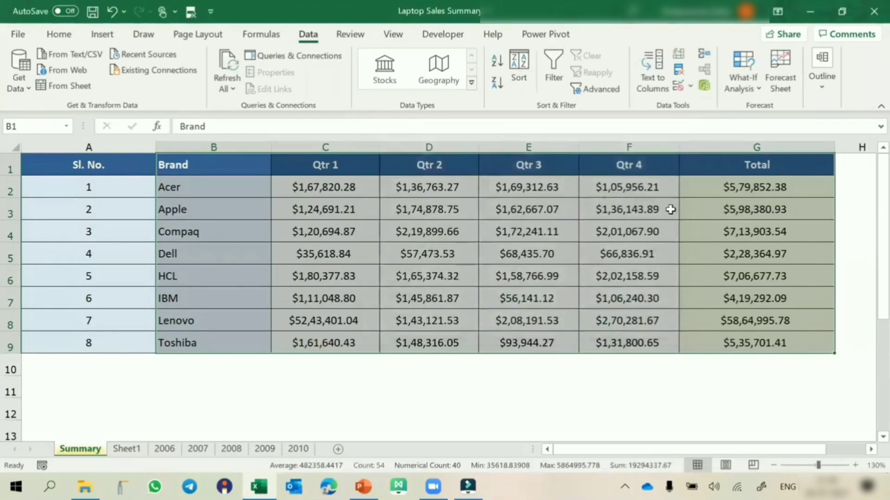
{"action": "left_click", "coordinate": [653, 212]}
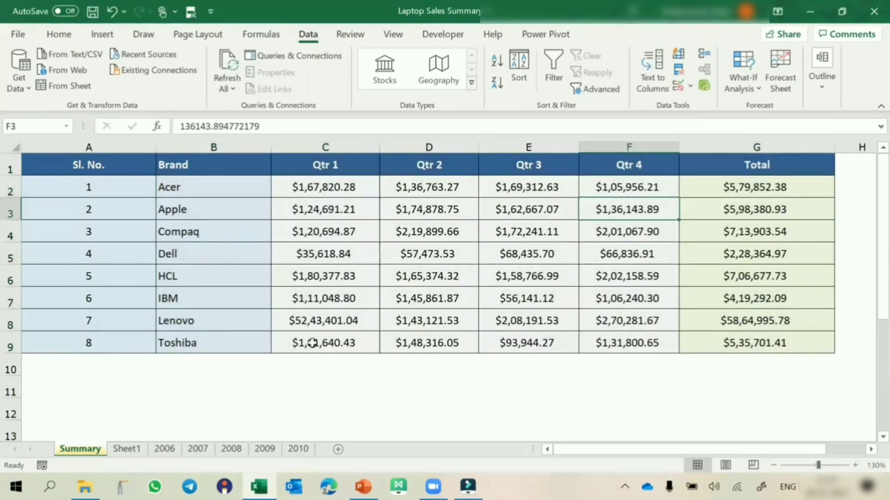
Compare the linked consolidation on Sheet1 with the Summary sheet, and close the Laptop Sales Summary workbook
{"action": "left_click", "coordinate": [134, 449]}
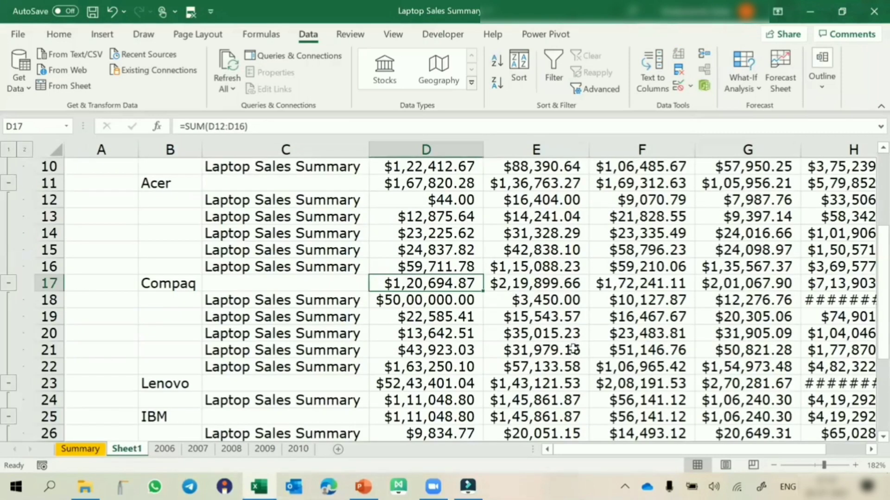
{"action": "left_click", "coordinate": [80, 448]}
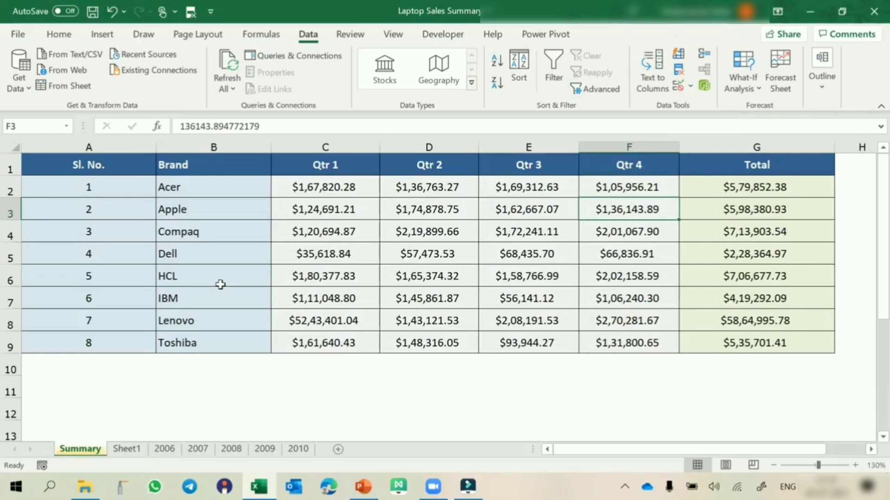
{"action": "left_click", "coordinate": [368, 226]}
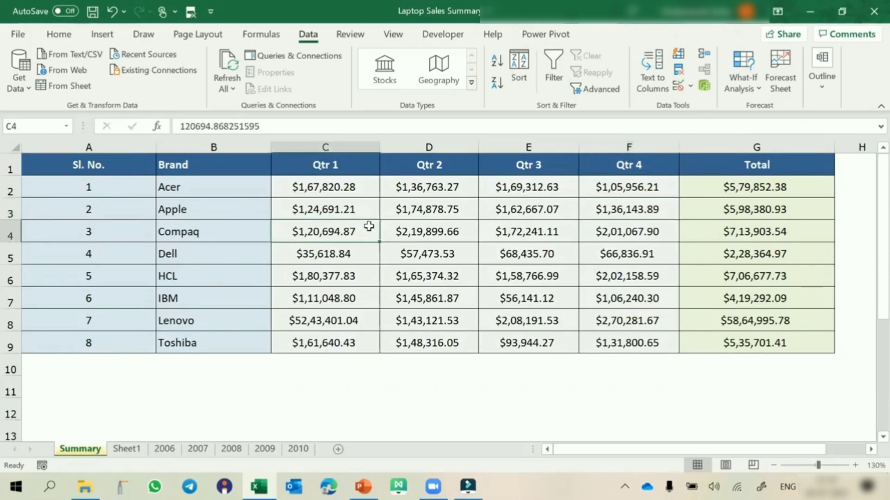
{"action": "left_click", "coordinate": [869, 11]}
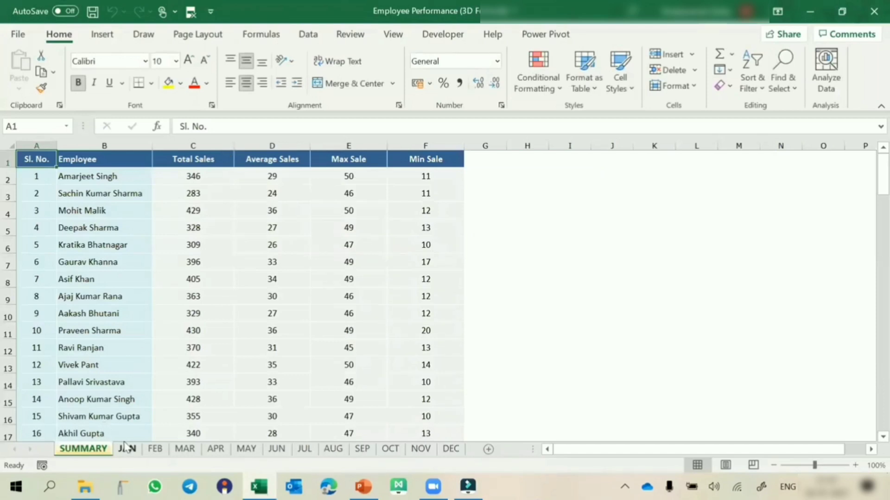
Look through the JAN to APR sheets and highlight the employee names and first Total Sales cell on APR
{"action": "left_click", "coordinate": [128, 449]}
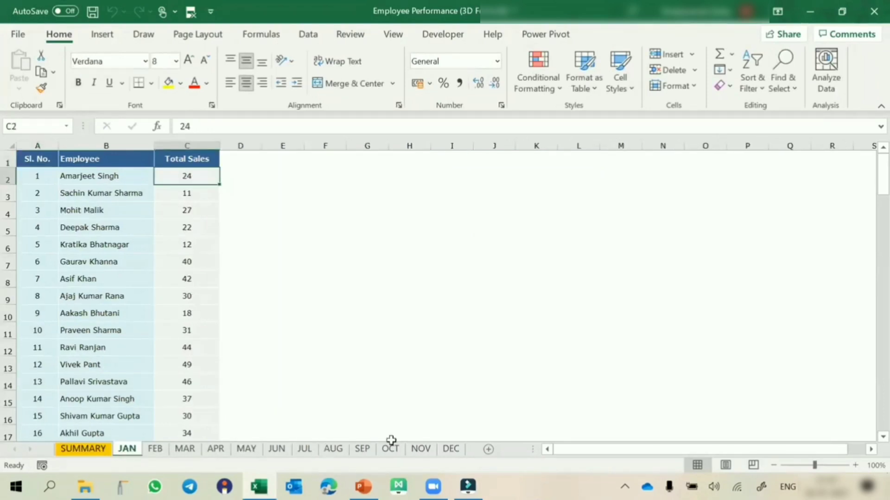
{"action": "left_click", "coordinate": [156, 451]}
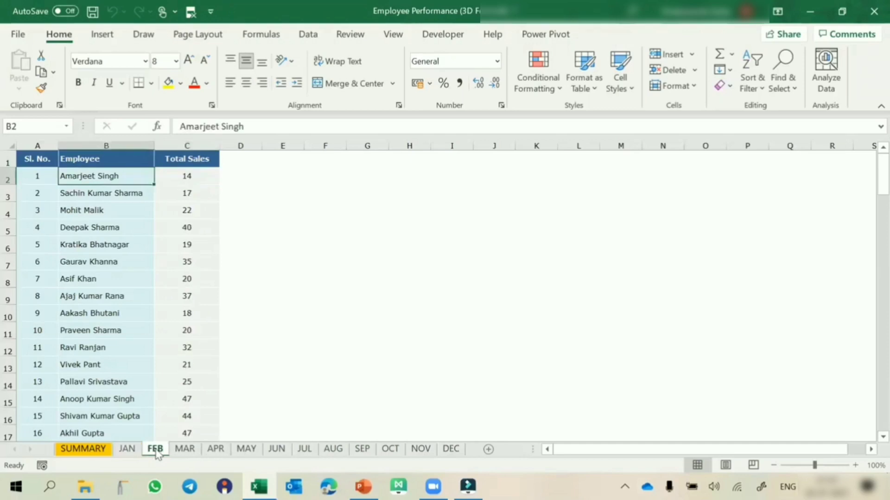
{"action": "left_click", "coordinate": [184, 451]}
{"action": "left_click", "coordinate": [216, 452]}
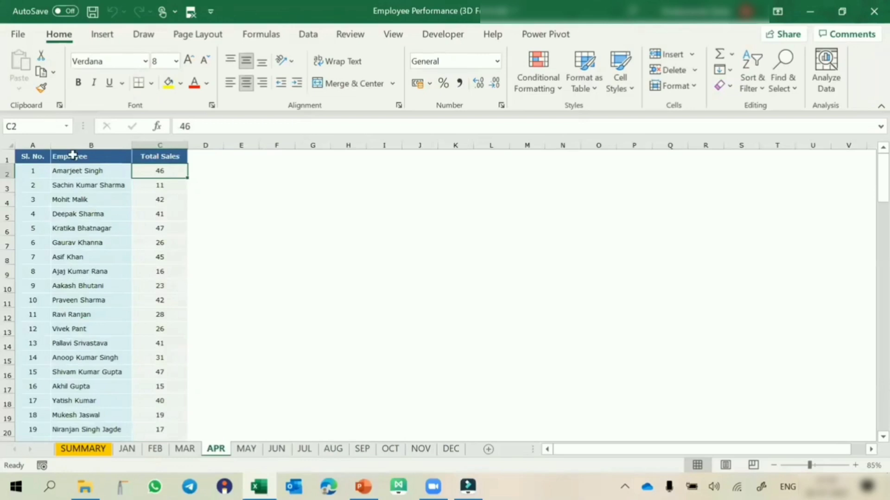
{"action": "left_click", "coordinate": [71, 171]}
{"action": "left_click", "coordinate": [72, 369], "text": "shift"}
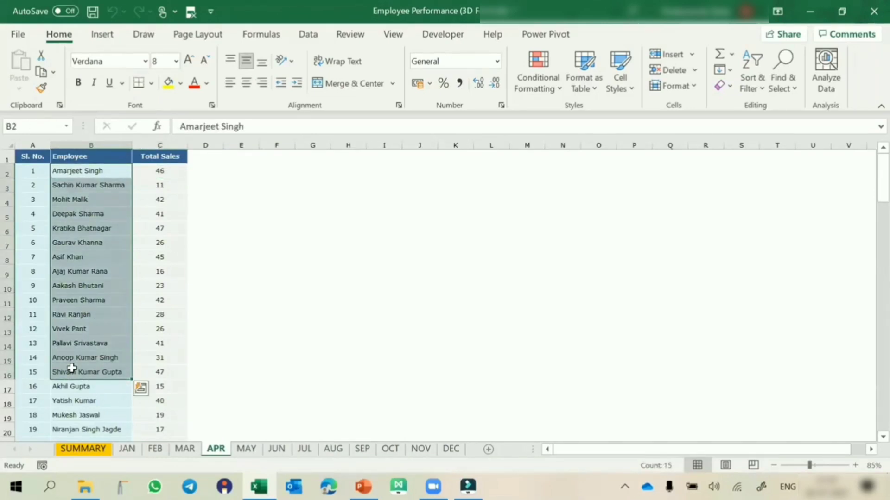
{"action": "left_click", "coordinate": [168, 174]}
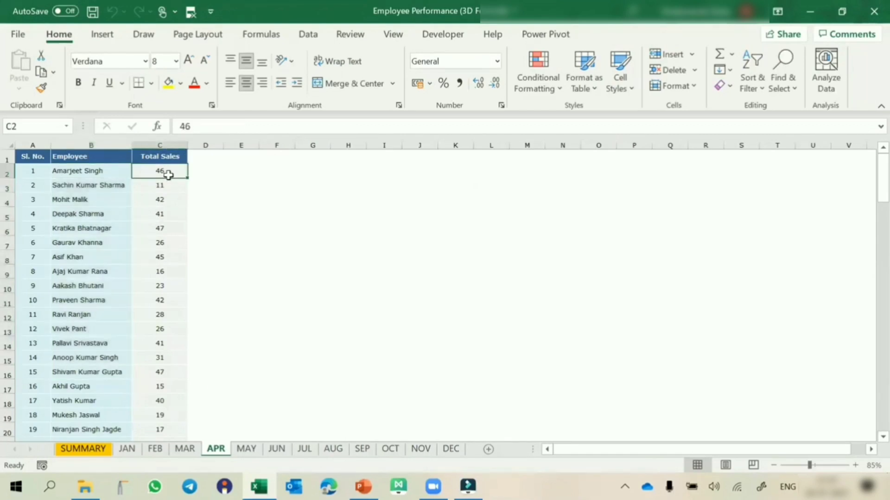
Check the first employee's name and total sales cells on the MAY sheet, and view the OCT sheet
{"action": "left_click", "coordinate": [247, 449]}
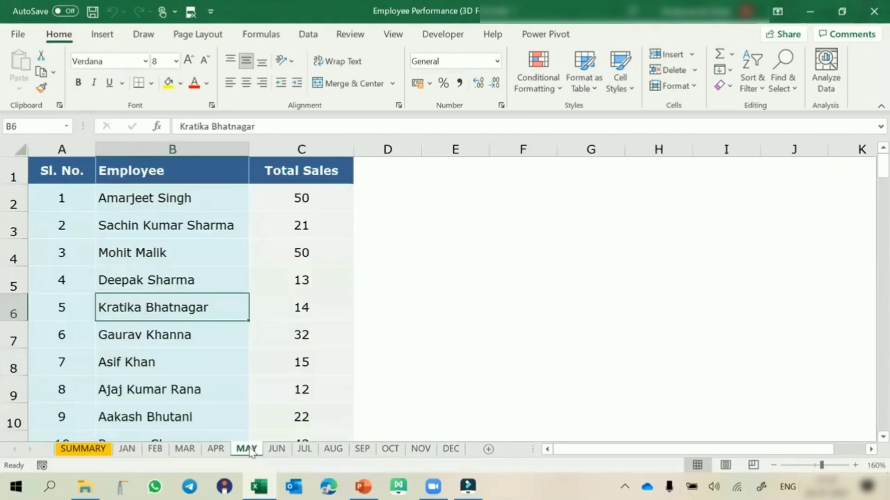
{"action": "left_click", "coordinate": [211, 200]}
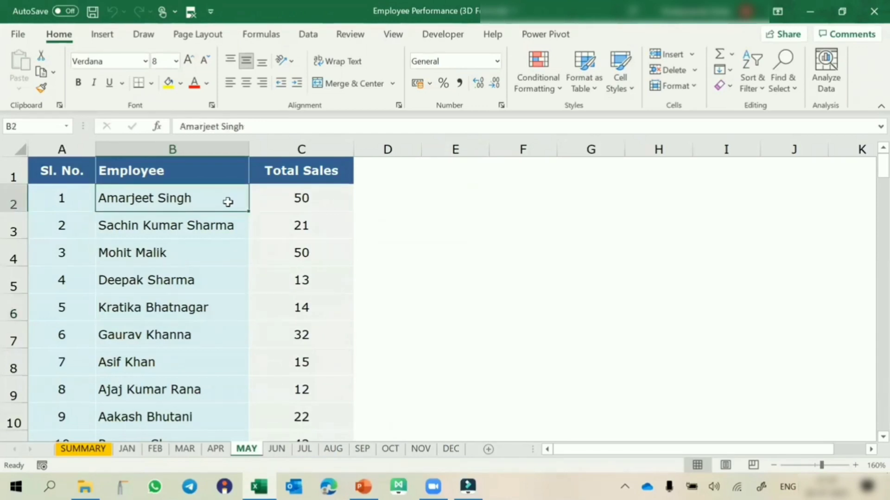
{"action": "left_click", "coordinate": [305, 198]}
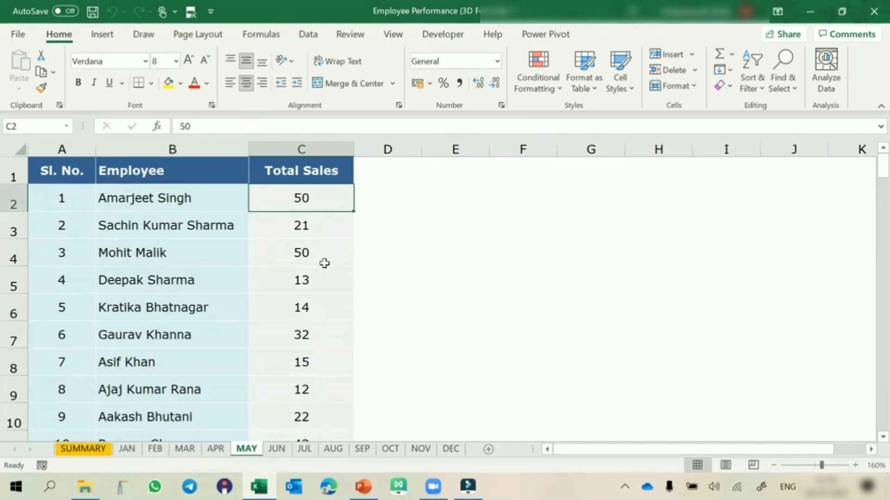
{"action": "left_click", "coordinate": [390, 448]}
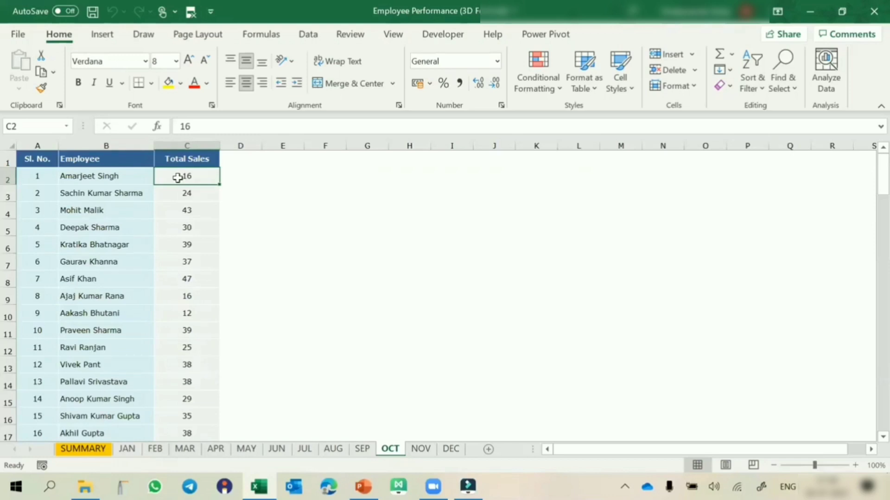
Clear the first employee's Total Sales value in C2 of the SUMMARY sheet
{"action": "left_click", "coordinate": [88, 450]}
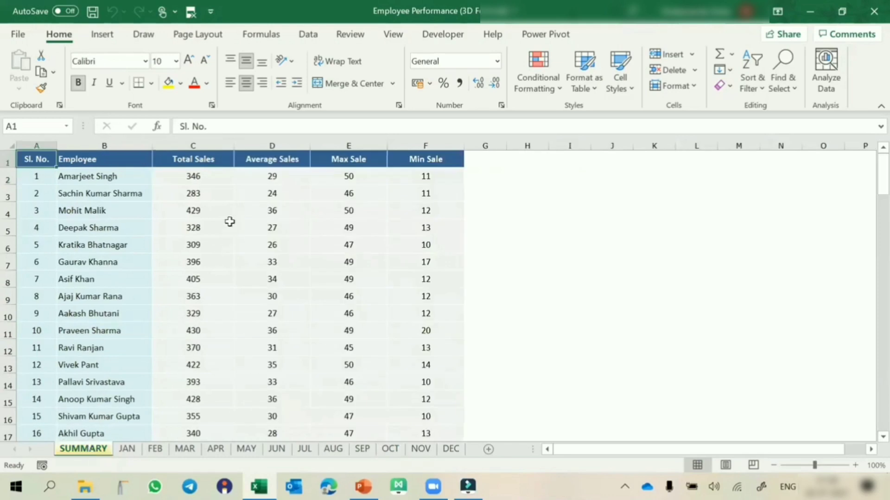
{"action": "left_click", "coordinate": [201, 181]}
{"action": "key", "text": "Delete"}
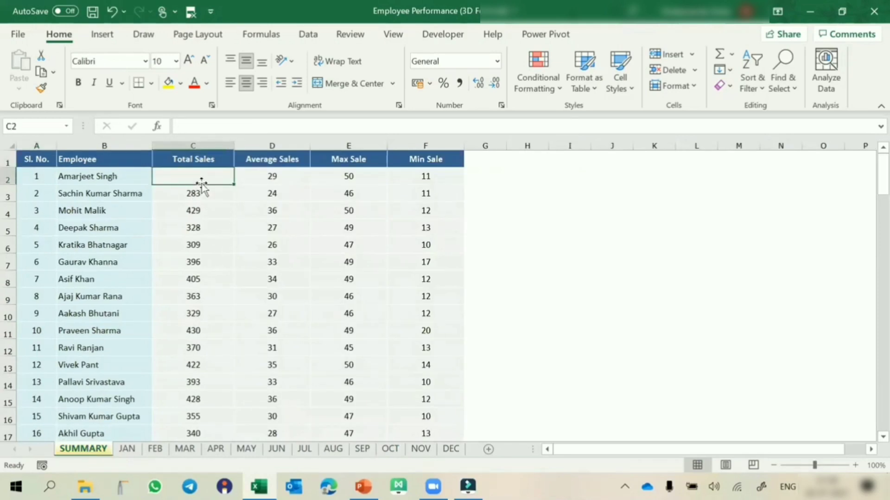
{"action": "type", "text": "="}
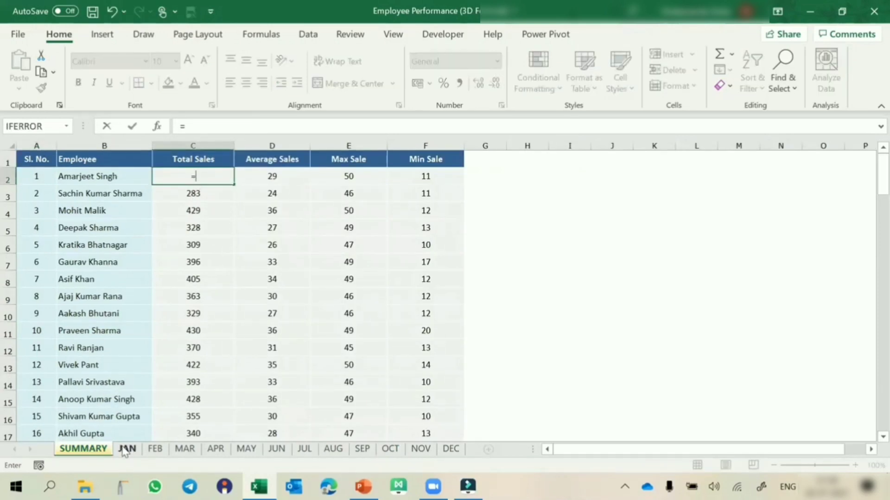
{"action": "left_click", "coordinate": [126, 449]}
{"action": "left_click", "coordinate": [207, 177]}
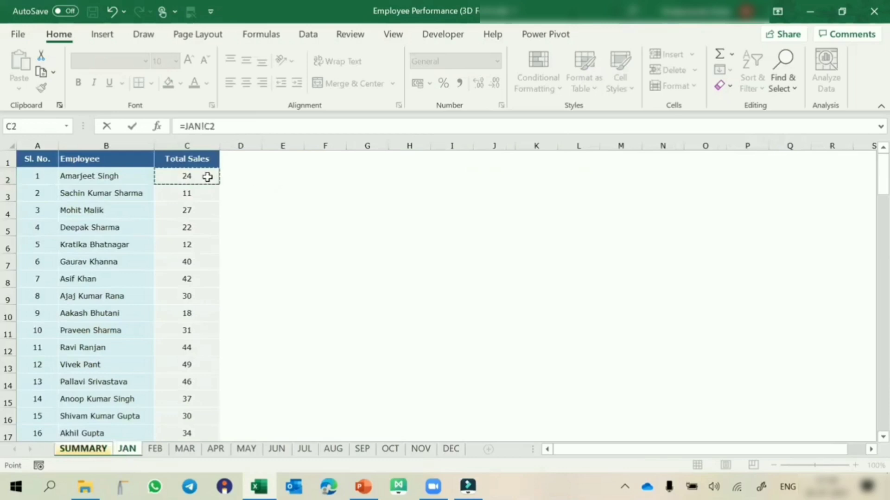
{"action": "type", "text": "+"}
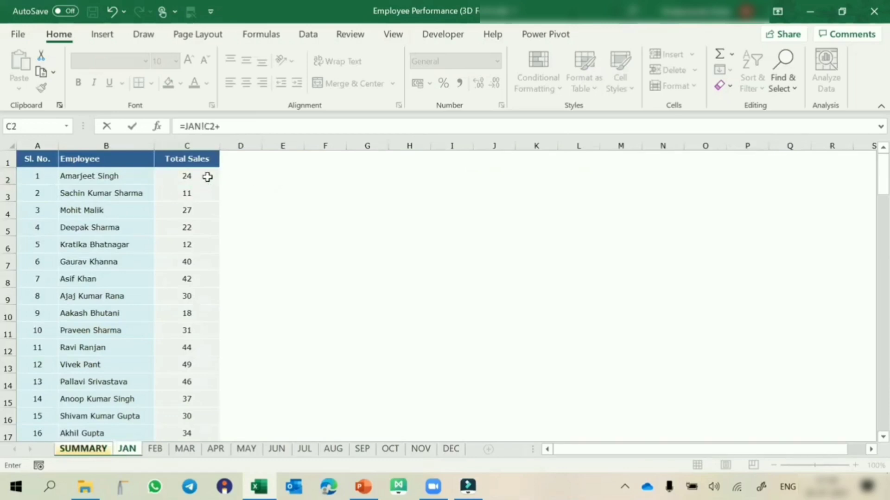
{"action": "left_click", "coordinate": [155, 449]}
{"action": "left_click", "coordinate": [187, 175]}
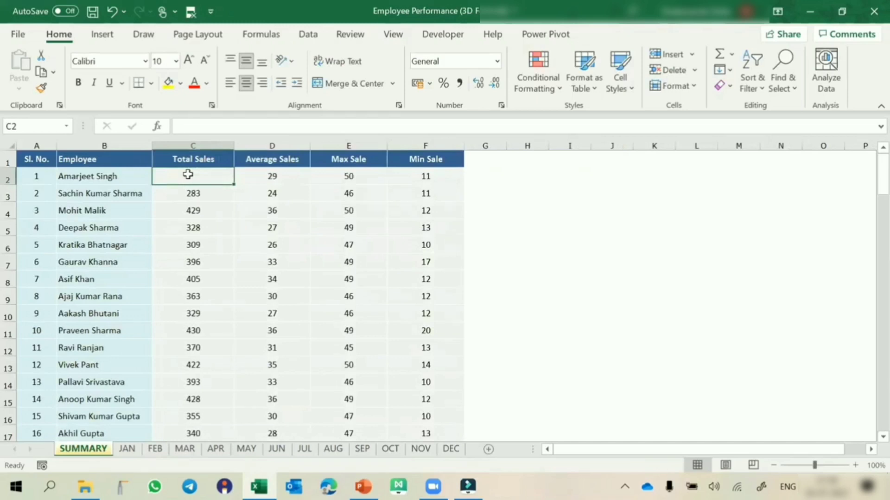
Clear all the remaining Total Sales values in column C of the SUMMARY sheet, from C2 down
{"action": "key", "text": "shift+Down"}
{"action": "key", "text": "ctrl+shift+Down"}
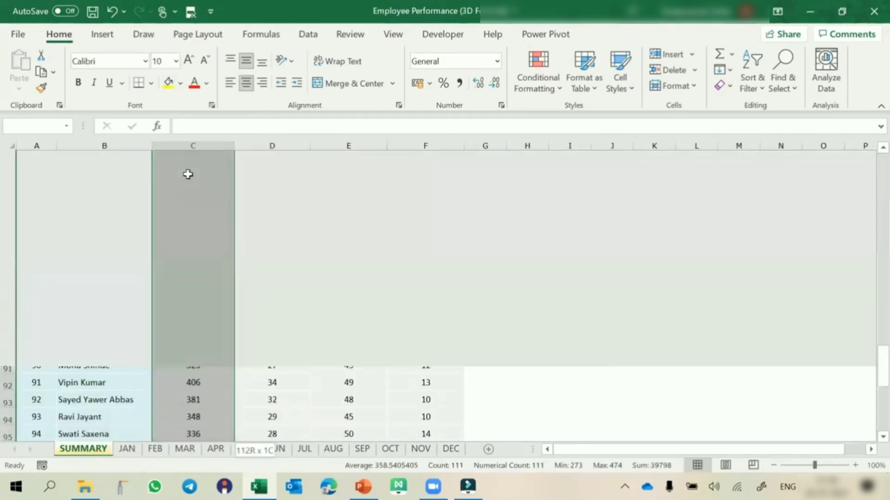
{"action": "key", "text": "Delete"}
{"action": "key", "text": "ctrl+BackSpace"}
Enter =SUM(JAN:DEC!C2) in C2 of the SUMMARY sheet and fill it down the Total Sales column
{"action": "left_click", "coordinate": [187, 175]}
{"action": "type", "text": "="}
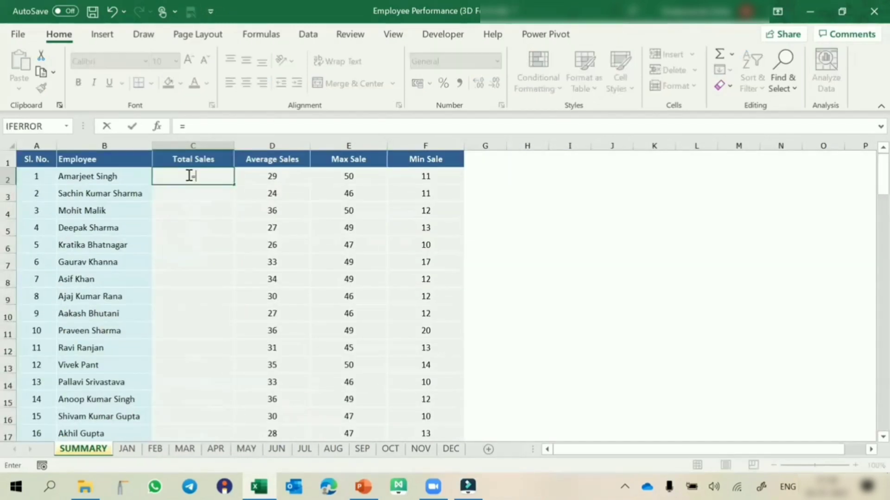
{"action": "type", "text": "sum"}
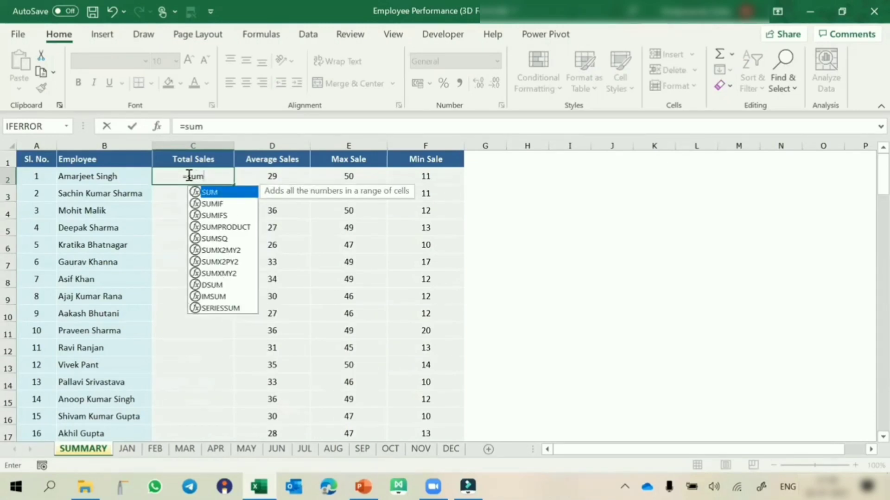
{"action": "key", "text": "Tab"}
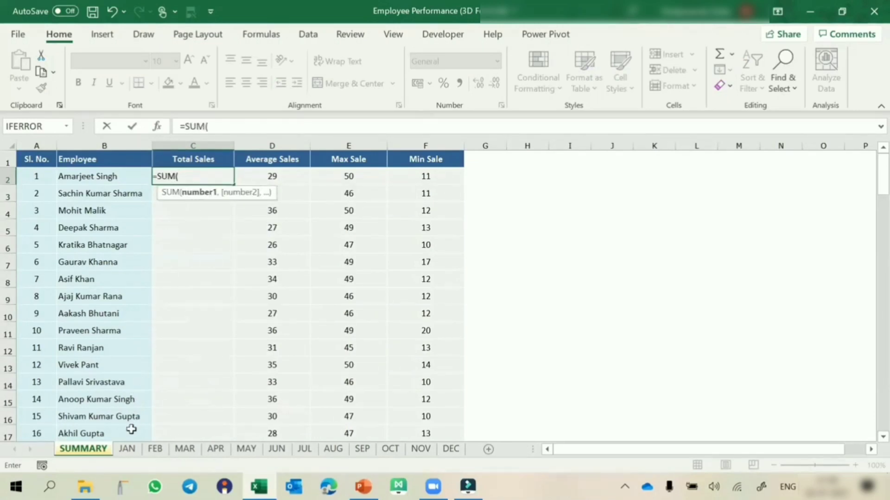
{"action": "left_click", "coordinate": [127, 449]}
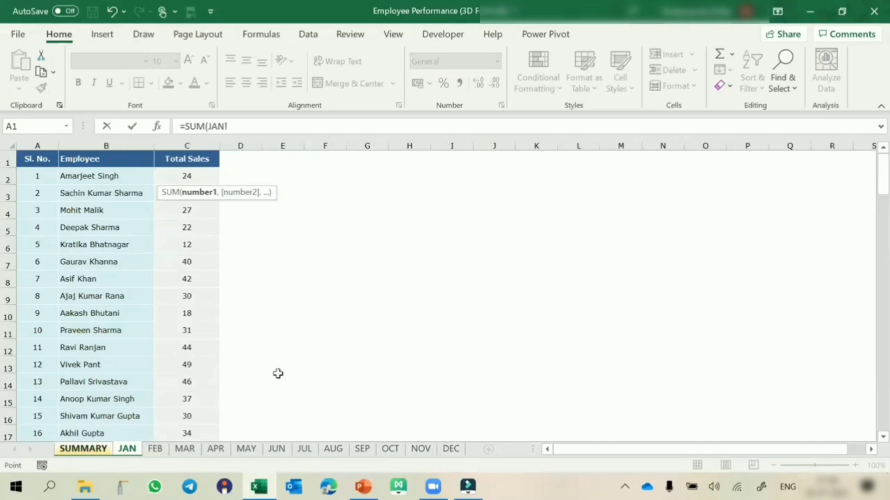
{"action": "left_click", "coordinate": [451, 449], "text": "shift"}
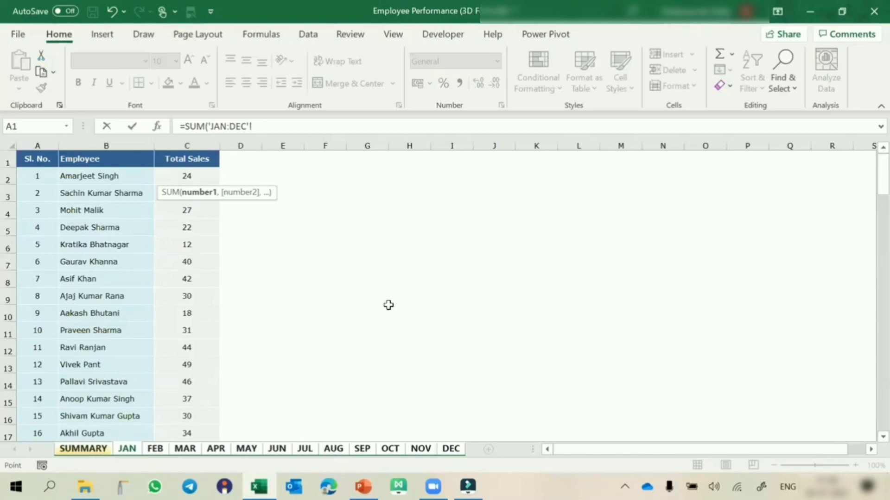
{"action": "left_click", "coordinate": [187, 177]}
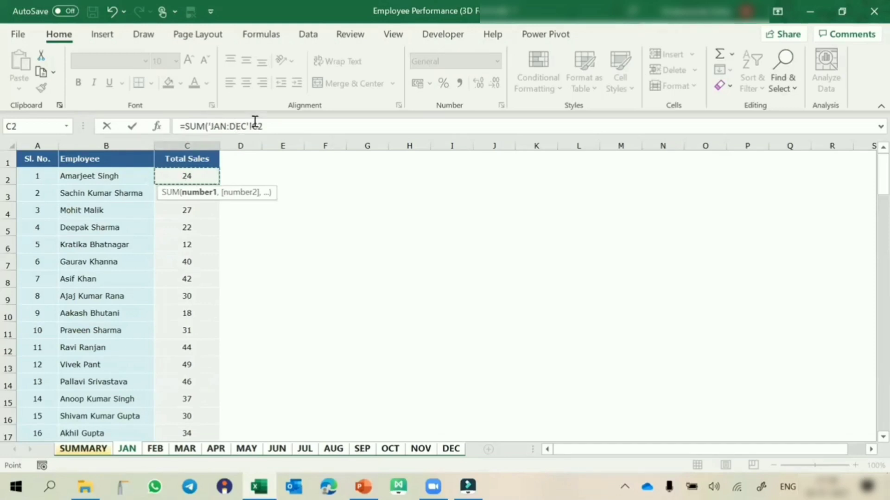
{"action": "key", "text": "Return"}
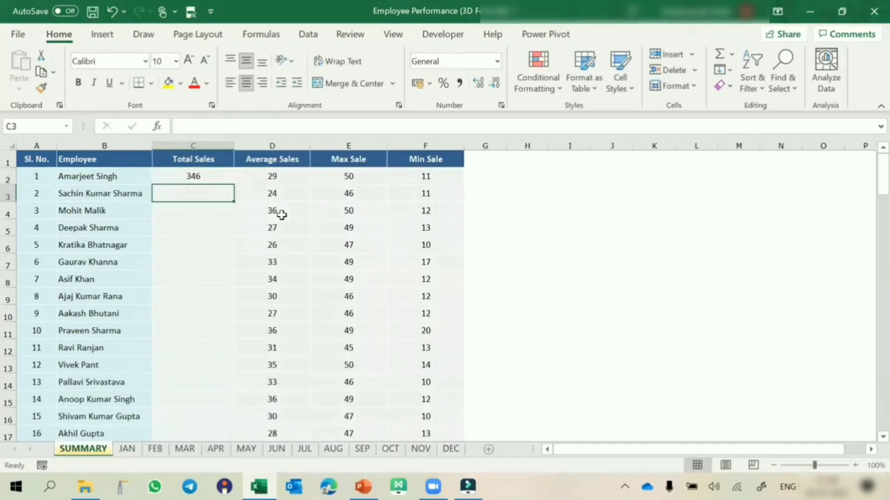
{"action": "left_click", "coordinate": [222, 176]}
{"action": "double_click", "coordinate": [232, 184]}
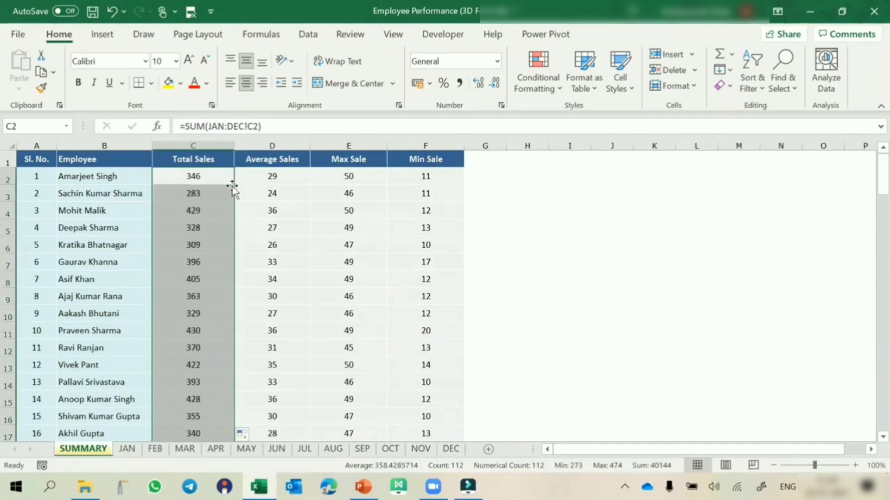
Check the first and third employees' name cells and inspect the 3D SUM formulas in C2 to C4
{"action": "left_click", "coordinate": [96, 177]}
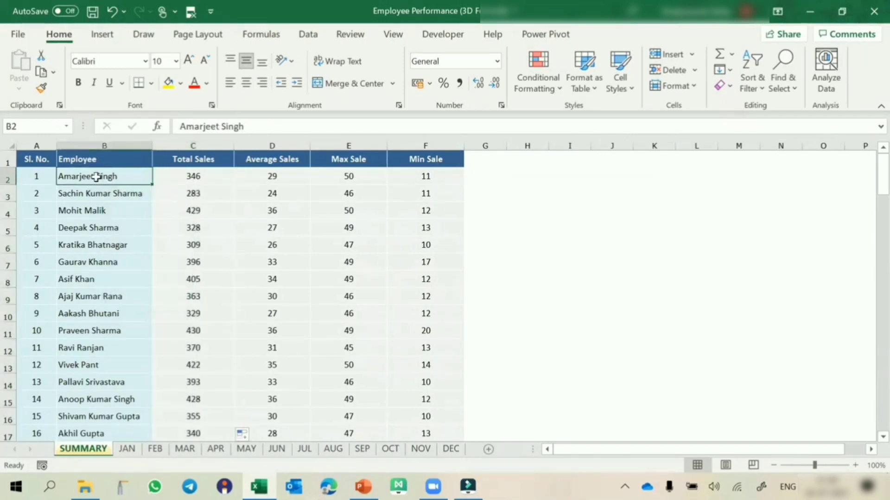
{"action": "left_click", "coordinate": [87, 209]}
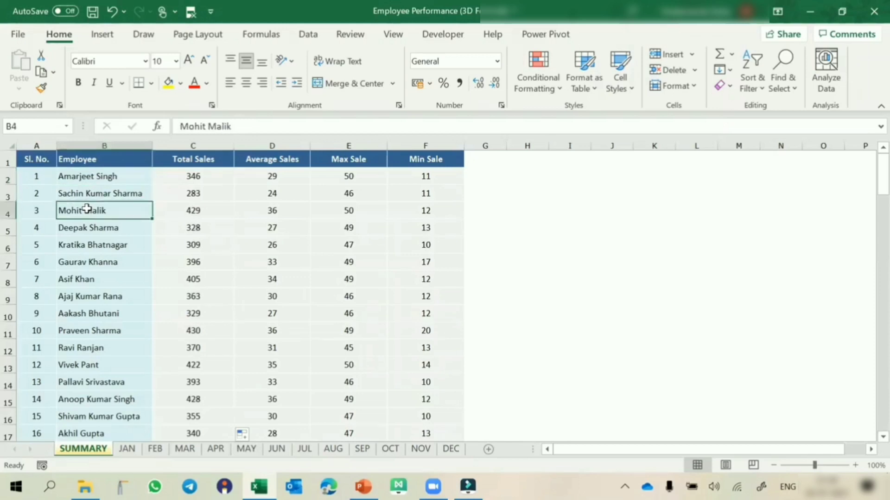
{"action": "double_click", "coordinate": [179, 211]}
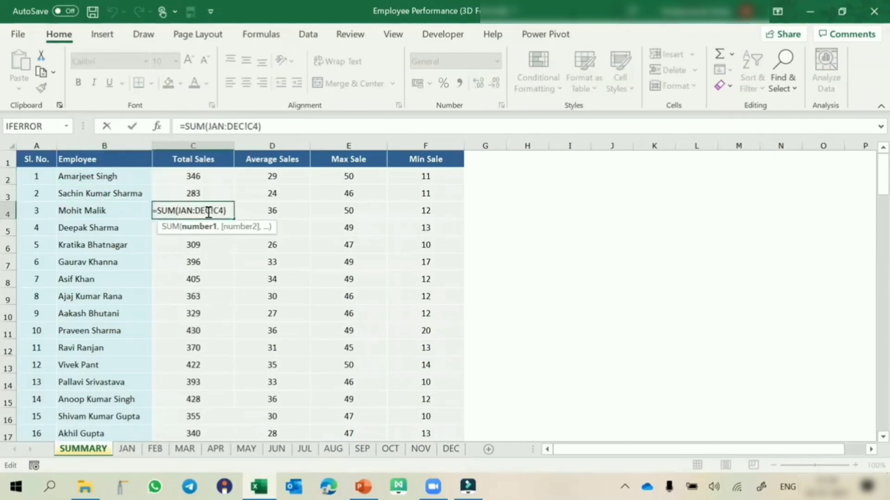
{"action": "key", "text": "Escape"}
{"action": "left_click", "coordinate": [216, 173]}
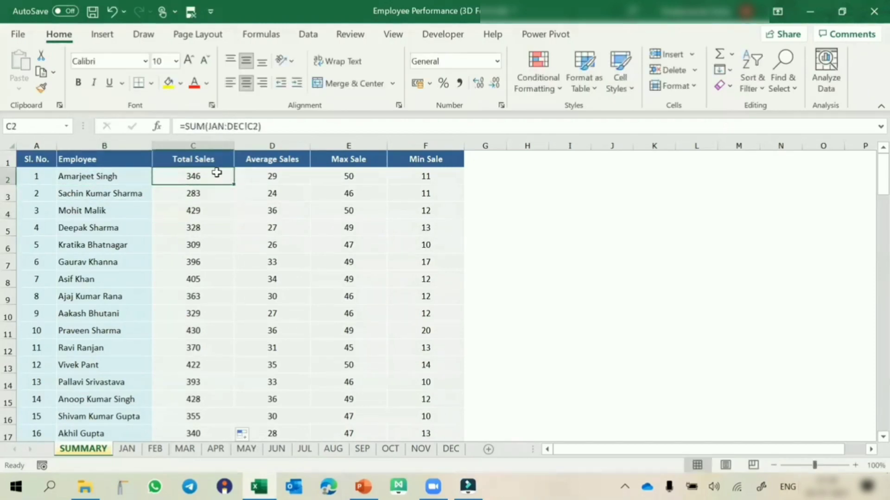
{"action": "left_click", "coordinate": [205, 193]}
{"action": "double_click", "coordinate": [202, 211]}
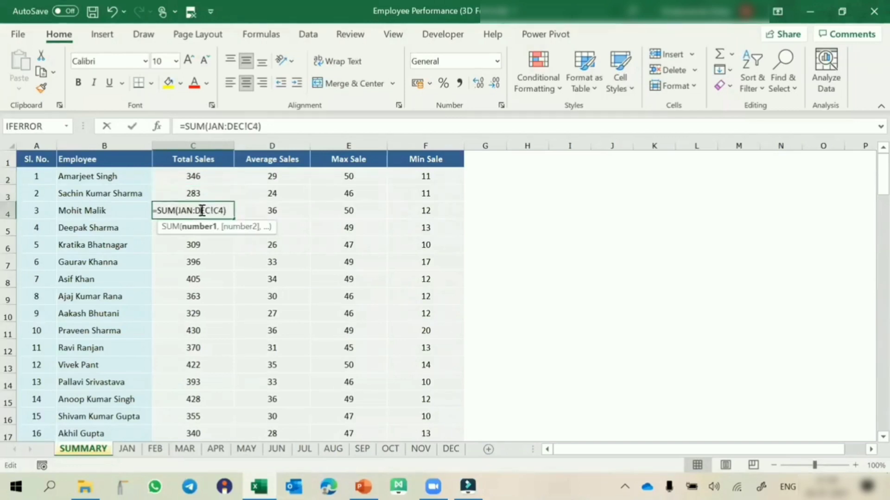
{"action": "key", "text": "Escape"}
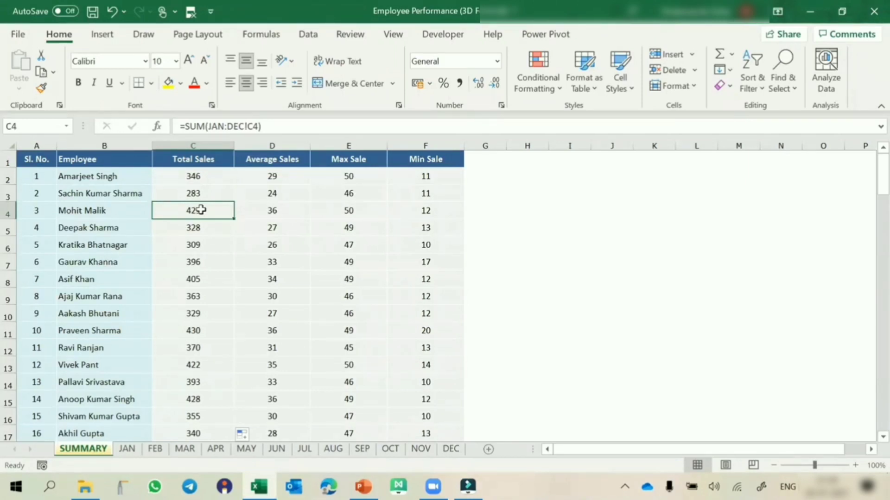
Inspect the first employee's Average Sales, Max Sale and Min Sale formulas in D2, E2 and F2 without changing them
{"action": "double_click", "coordinate": [259, 176]}
{"action": "key", "text": "Escape"}
{"action": "double_click", "coordinate": [378, 172]}
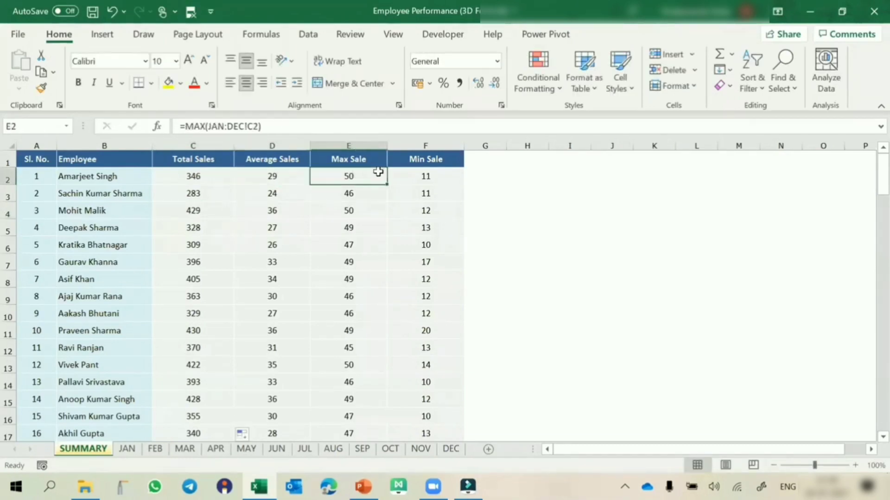
{"action": "key", "text": "Escape"}
{"action": "left_click", "coordinate": [426, 175]}
{"action": "double_click", "coordinate": [425, 174]}
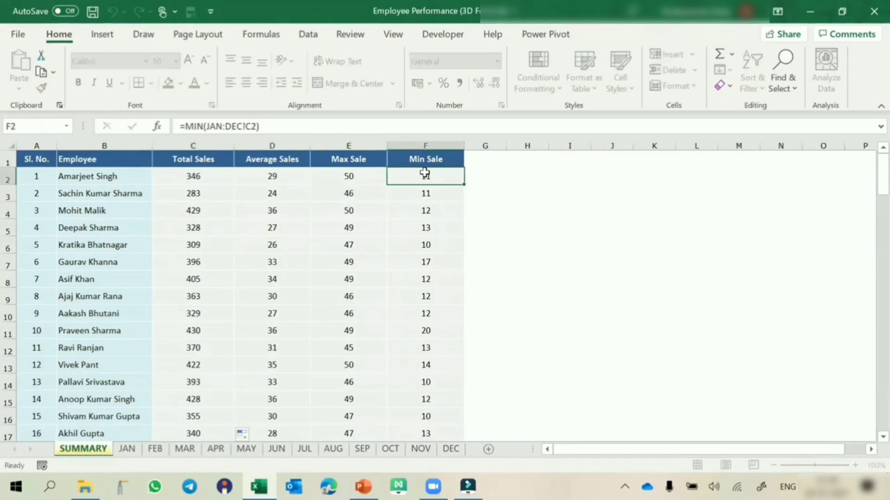
{"action": "key", "text": "Escape"}
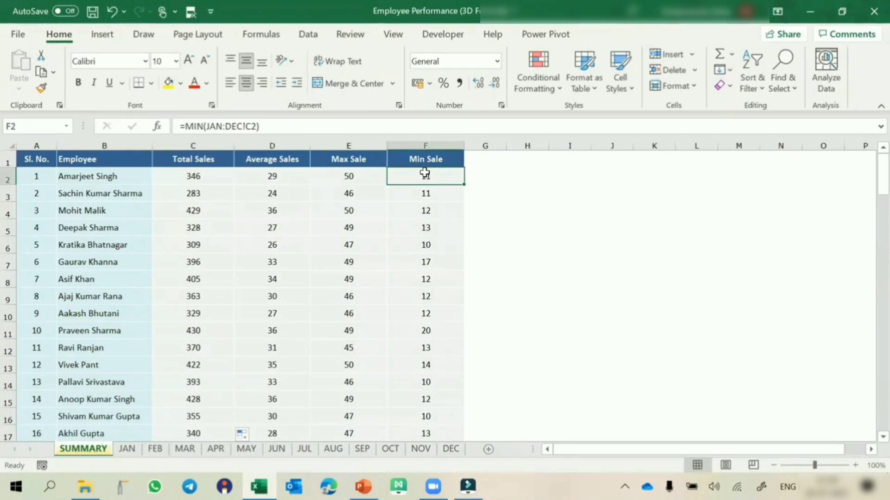
Clear the whole Total Sales column of the SUMMARY sheet again, from C2 down to the last employee
{"action": "key", "text": "Left"}
{"action": "key", "text": "Left"}
{"action": "key", "text": "Left"}
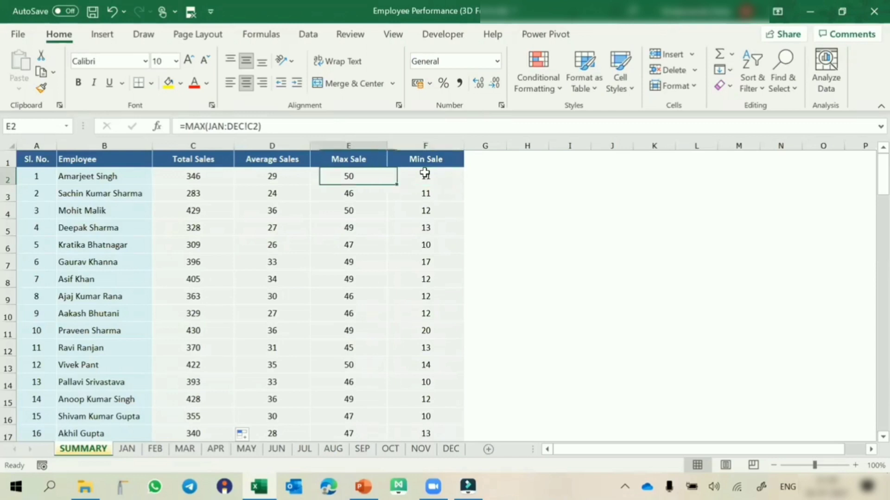
{"action": "key", "text": "ctrl+shift+Down"}
{"action": "key", "text": "Delete"}
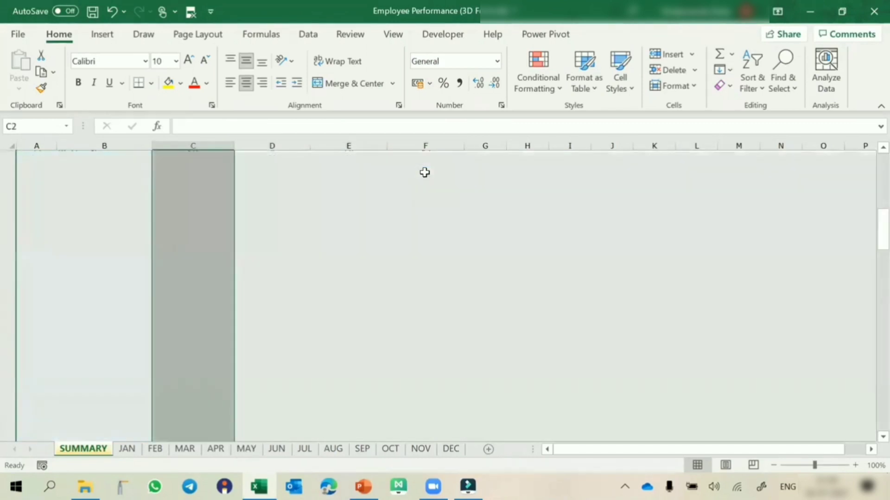
Rebuild Total Sales by summing C2 across the JAN to DEC sheets in SUMMARY cell C2 and copying the formula to all employees
{"action": "key", "text": "Down"}
{"action": "key", "text": "Up"}
{"action": "type", "text": "=SUM("}
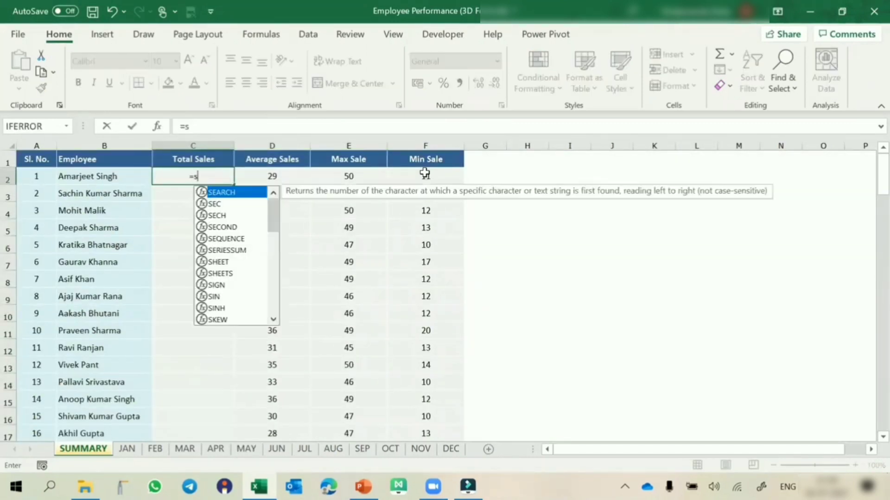
{"action": "left_click", "coordinate": [133, 451]}
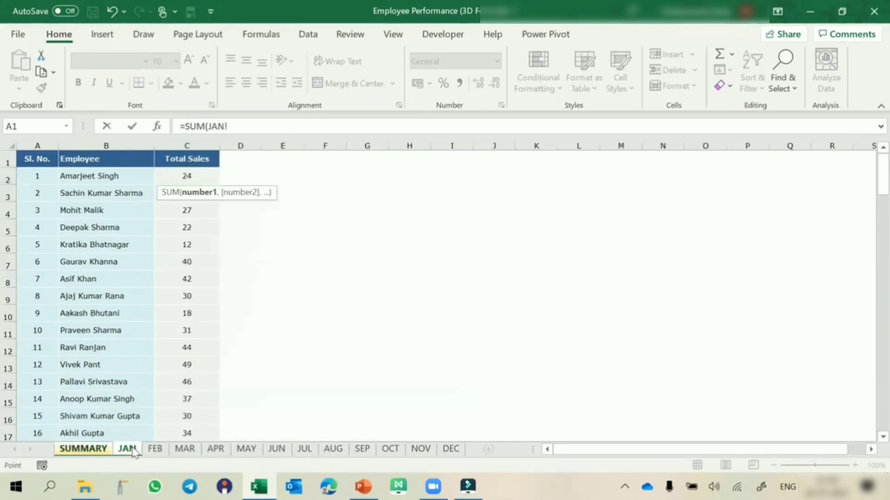
{"action": "left_click", "coordinate": [450, 450], "text": "shift"}
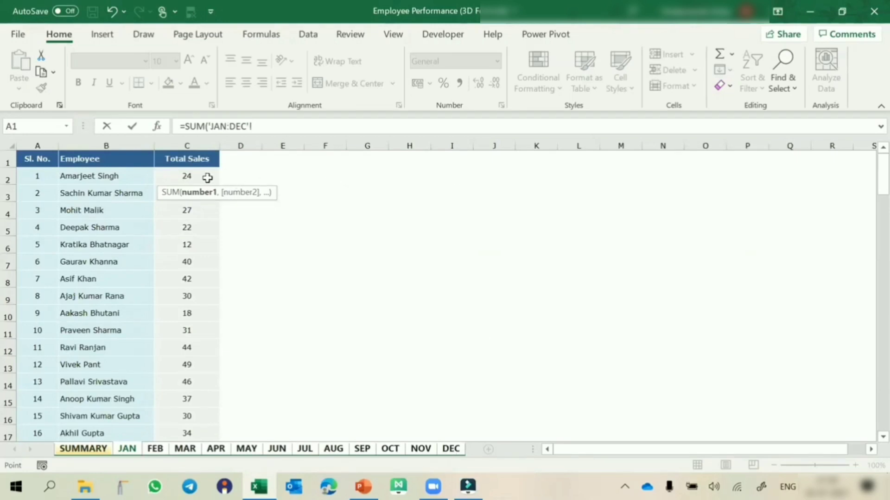
{"action": "left_click", "coordinate": [207, 178]}
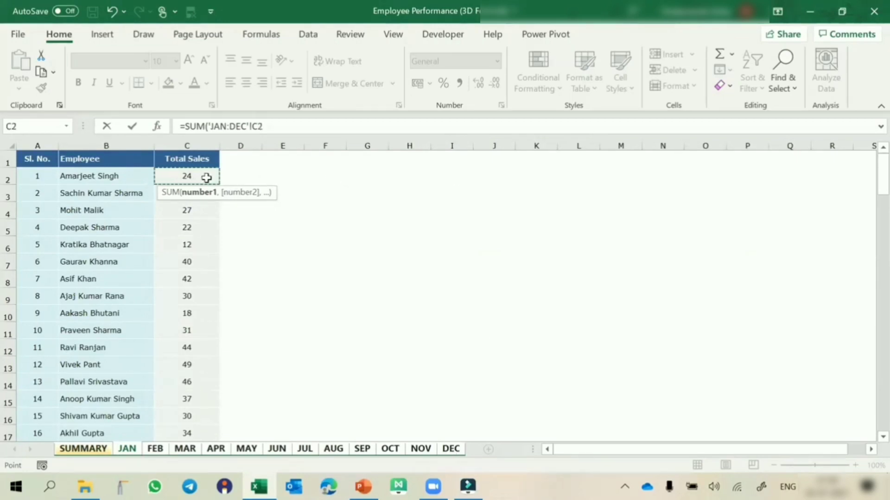
{"action": "key", "text": "Return"}
{"action": "left_click", "coordinate": [206, 178]}
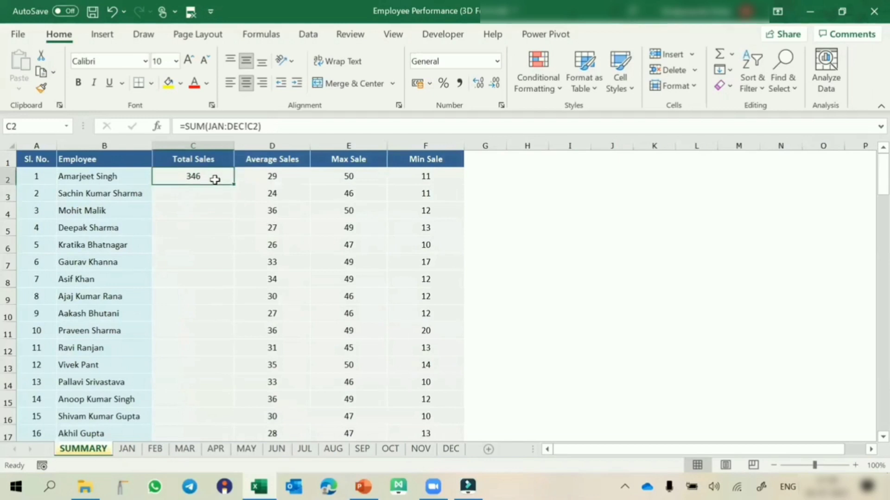
{"action": "double_click", "coordinate": [234, 185]}
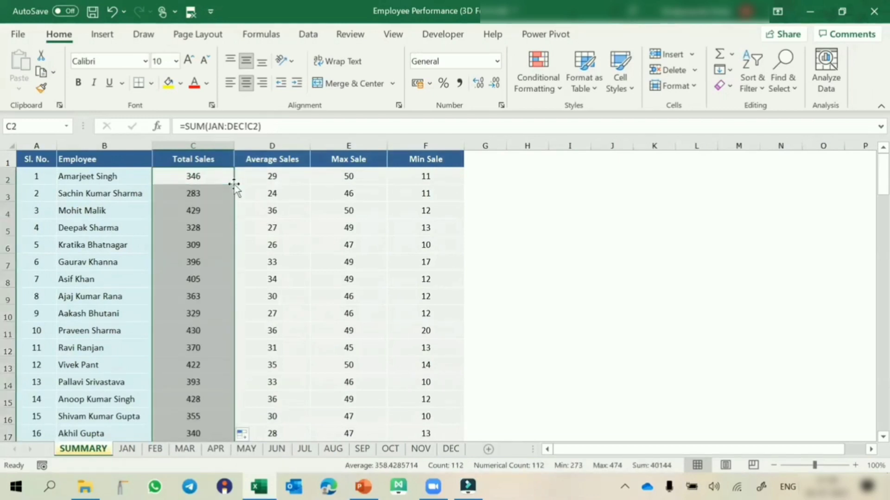